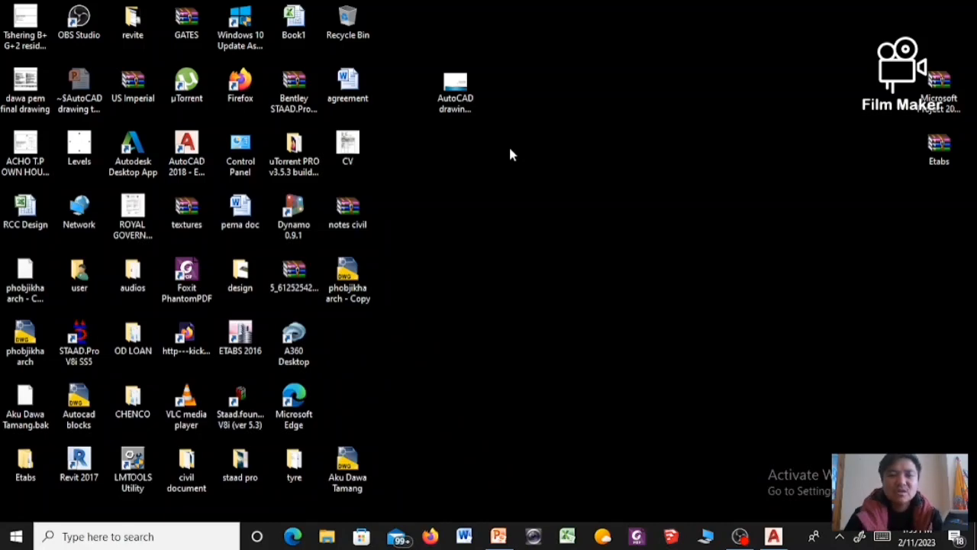
# Open the AutoCAD drawing tools presentation and read the Drawing tools slide.
pyautogui.doubleClick(466, 101)
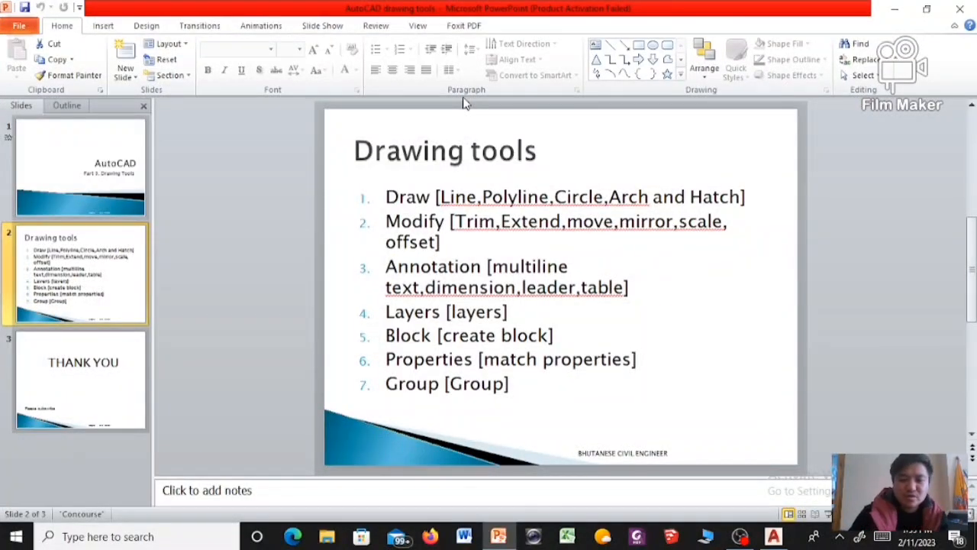
pyautogui.press('Up')
pyautogui.press('Down')
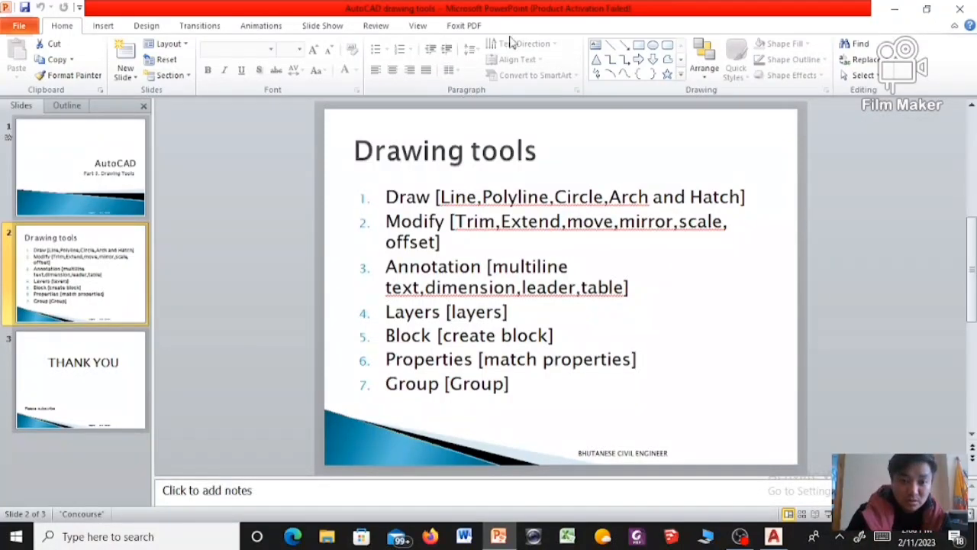
# Switch to AutoCAD, display the Home drawing and modify tools, and compare them with the Drawing tools slide in PowerPoint.
pyautogui.click(895, 8)
pyautogui.click(773, 537)
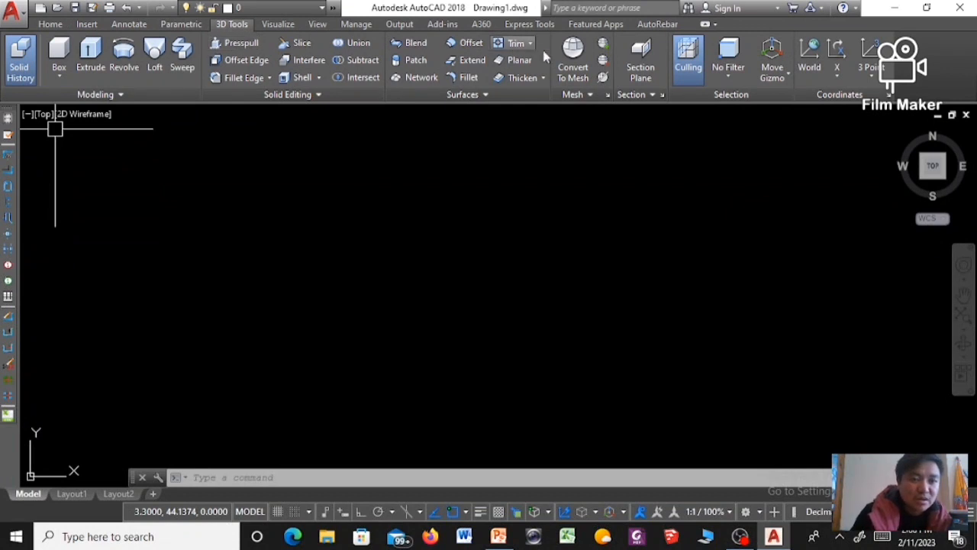
pyautogui.click(50, 24)
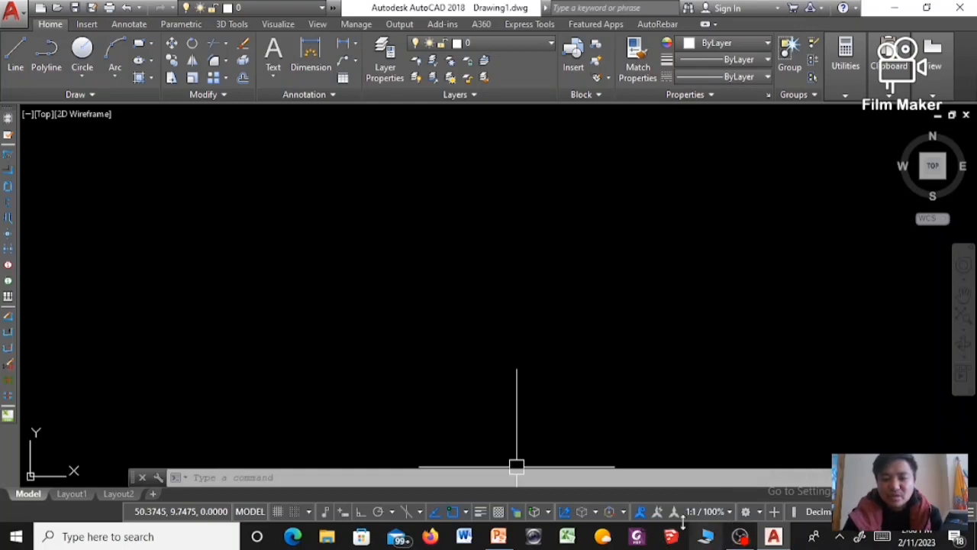
pyautogui.click(498, 536)
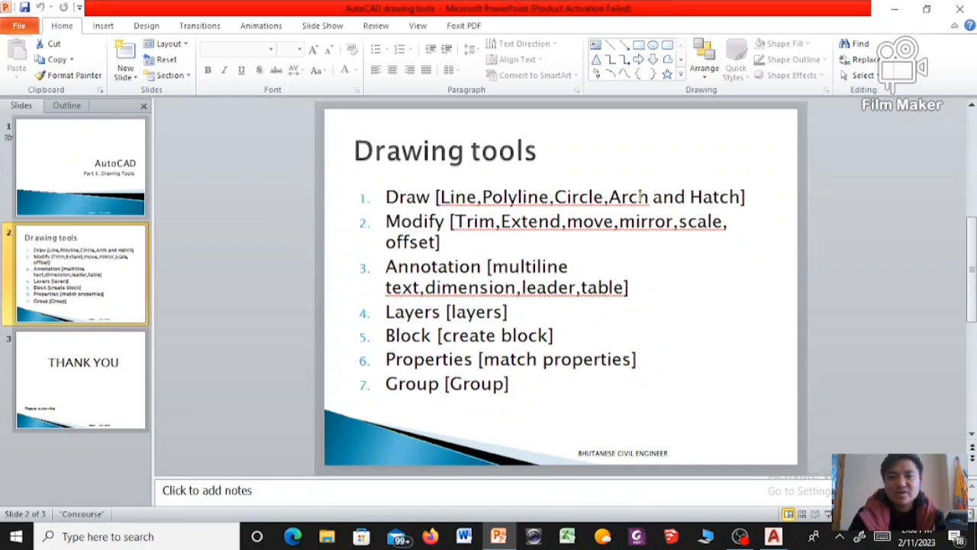
pyautogui.click(895, 10)
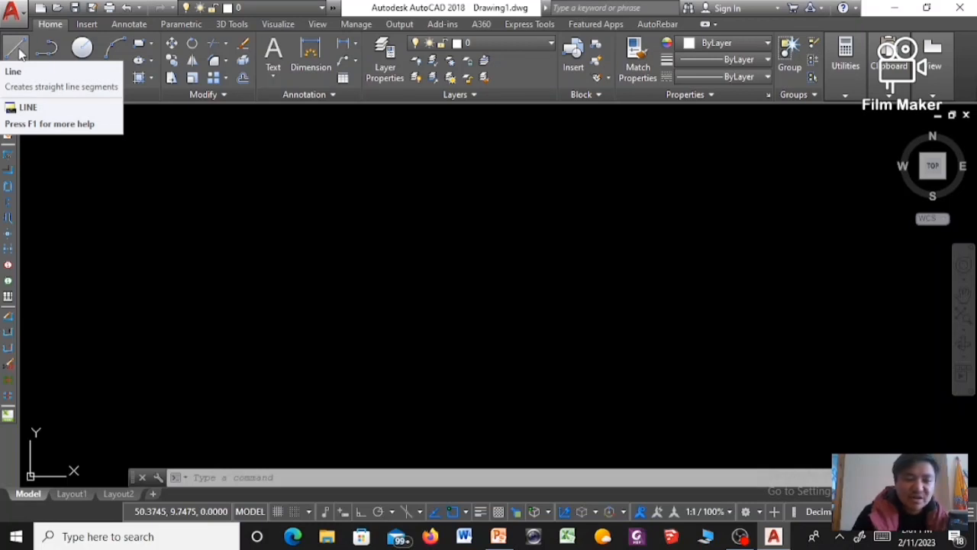
pyautogui.click(17, 50)
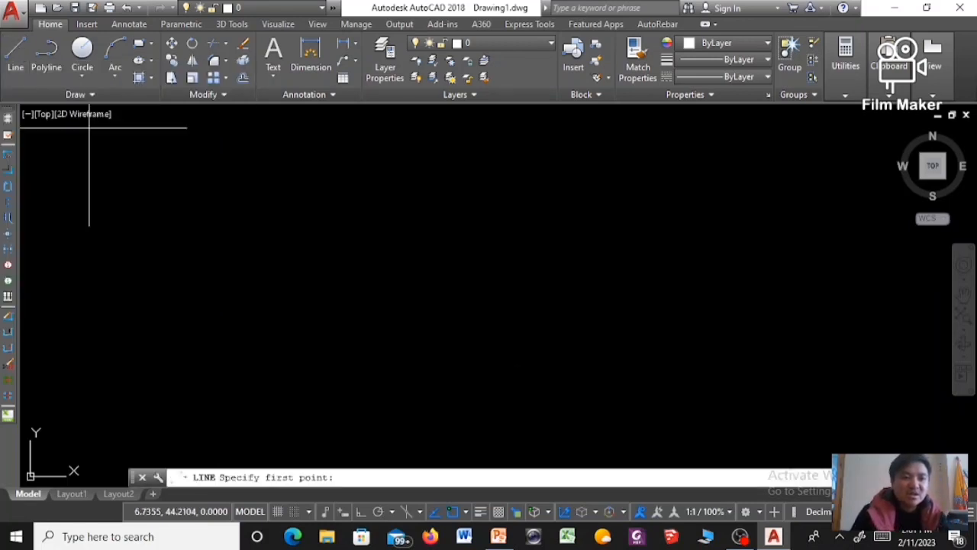
pyautogui.click(121, 197)
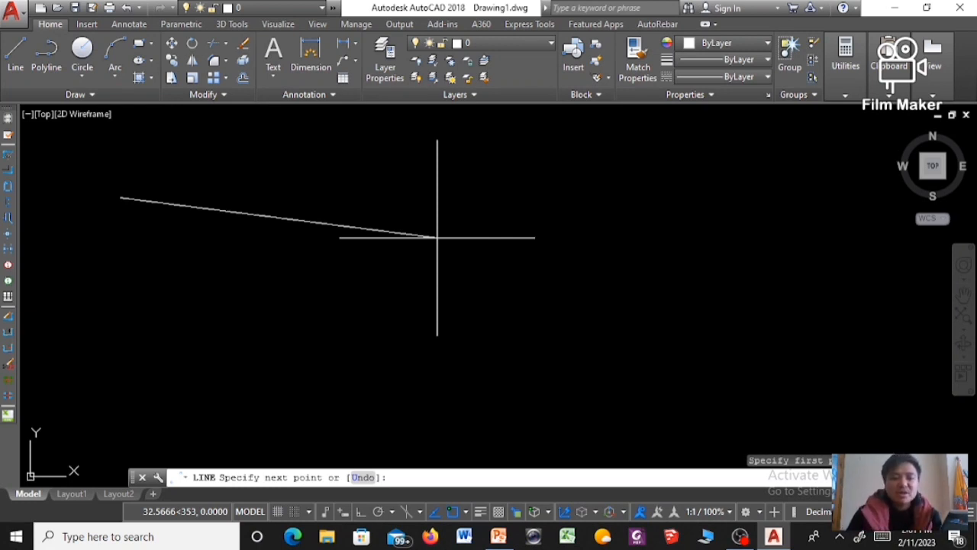
pyautogui.press('Escape')
pyautogui.press('Escape')
pyautogui.press('Escape')
pyautogui.press('Escape')
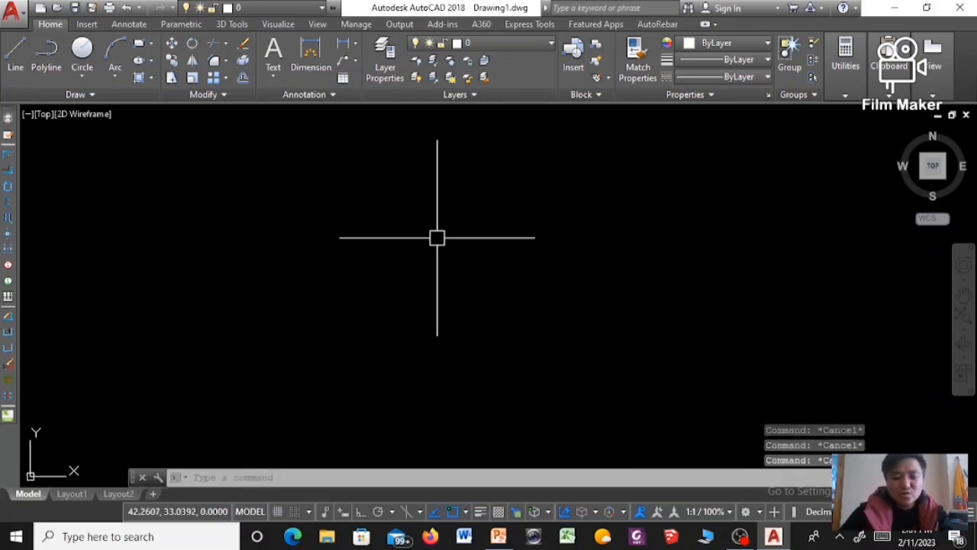
# In the drawing units, set the length type to Decimal with precision 0 and the angle precision to 0.
pyautogui.write('un')
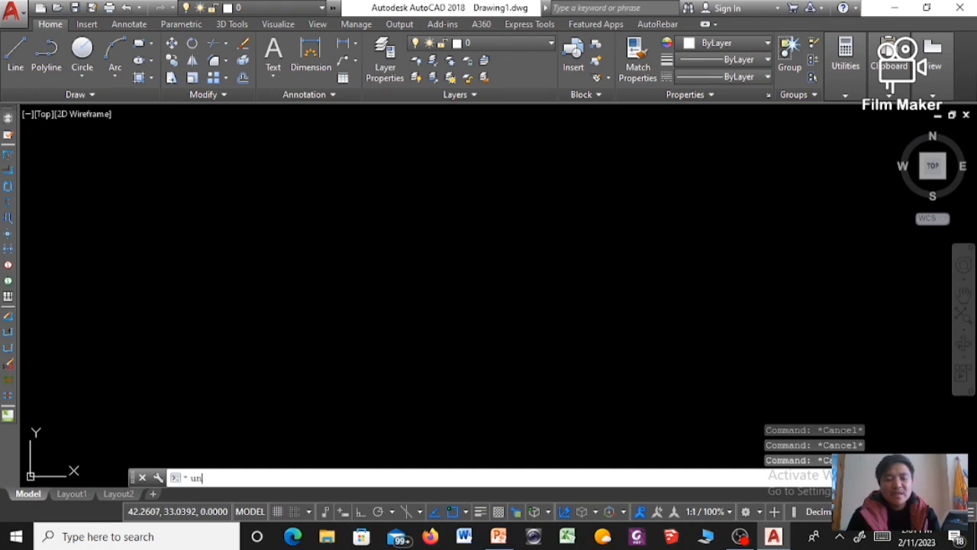
pyautogui.press('Return')
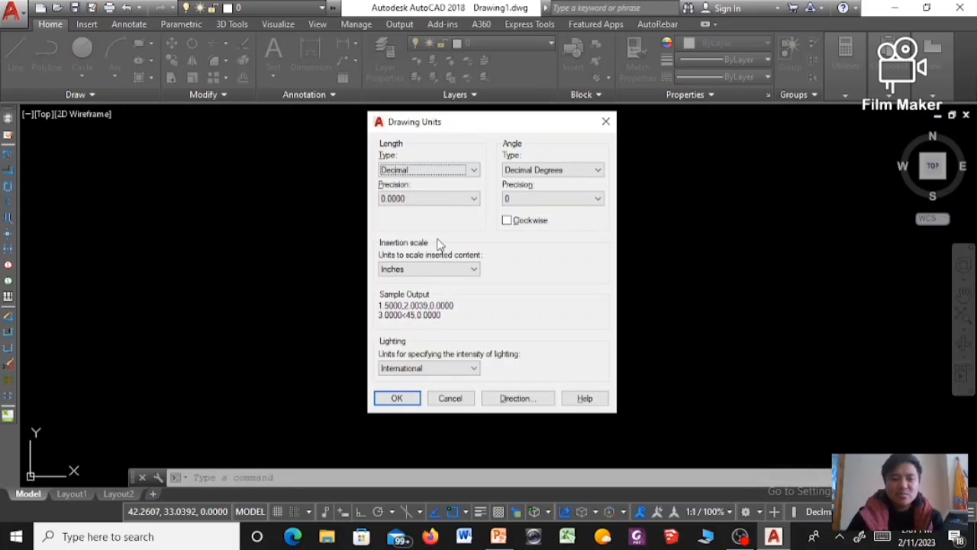
pyautogui.click(472, 170)
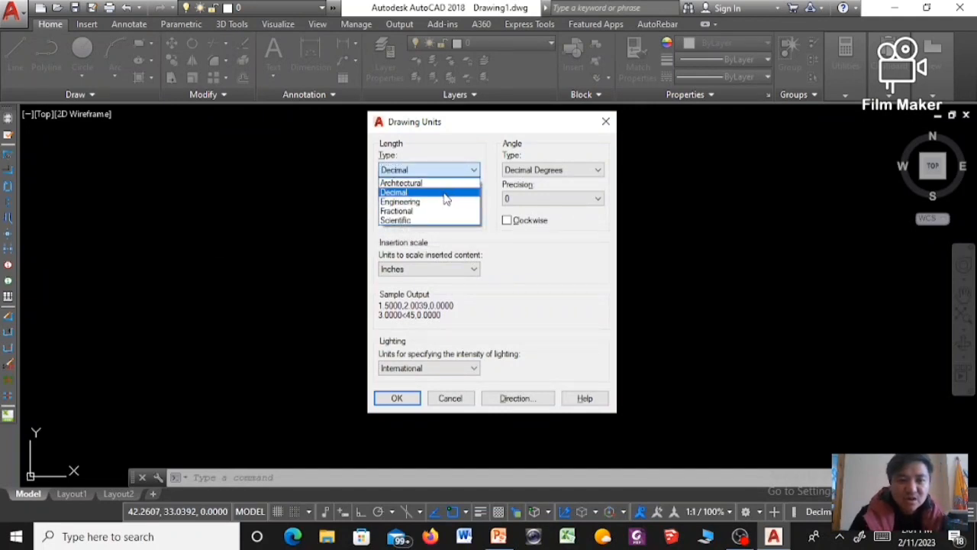
pyautogui.click(446, 195)
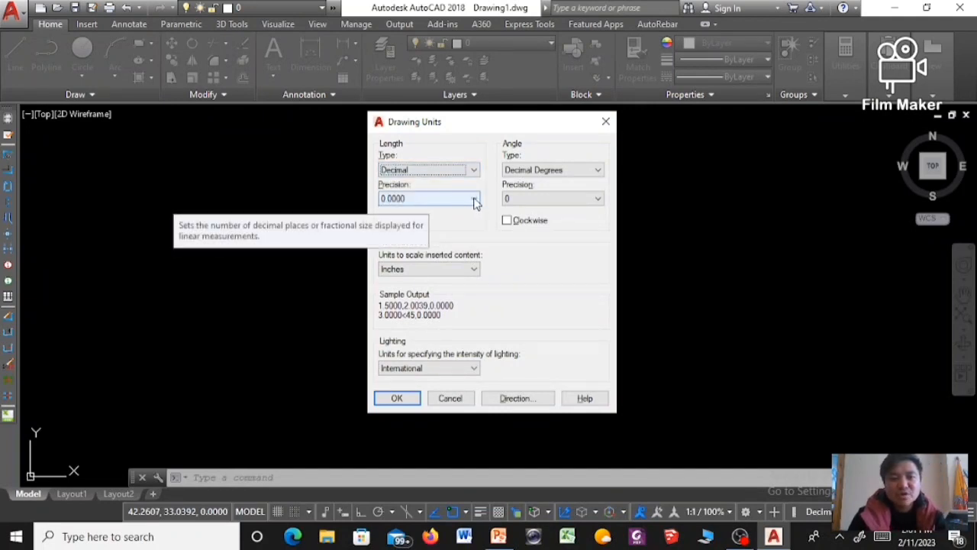
pyautogui.click(474, 200)
pyautogui.click(461, 211)
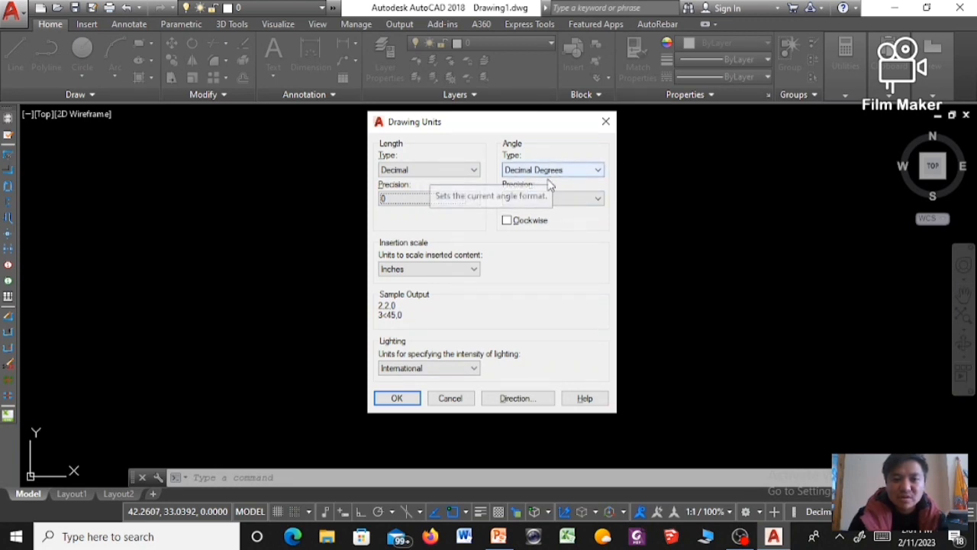
pyautogui.click(571, 199)
pyautogui.click(530, 208)
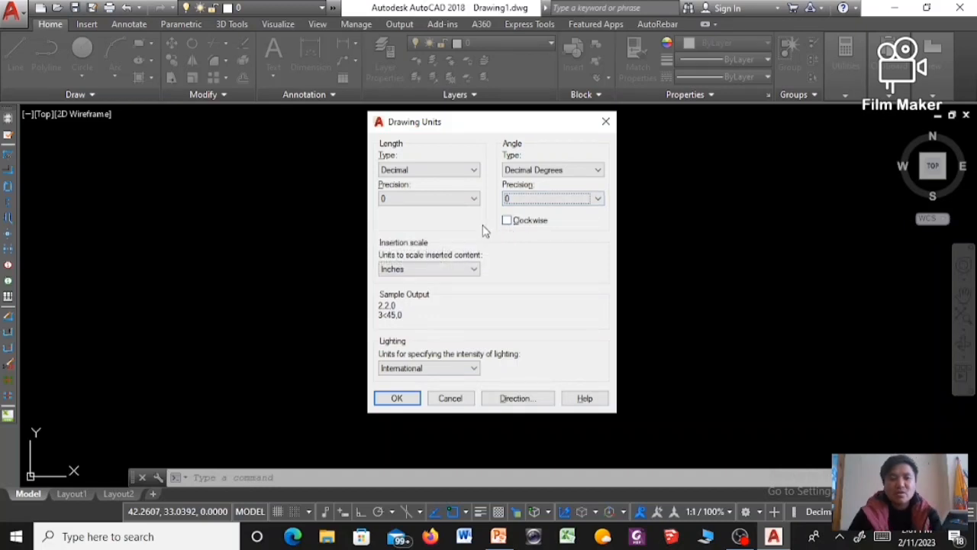
# Set the insertion scale to Millimeters, keep East as the base angle, and apply the drawing units.
pyautogui.click(451, 271)
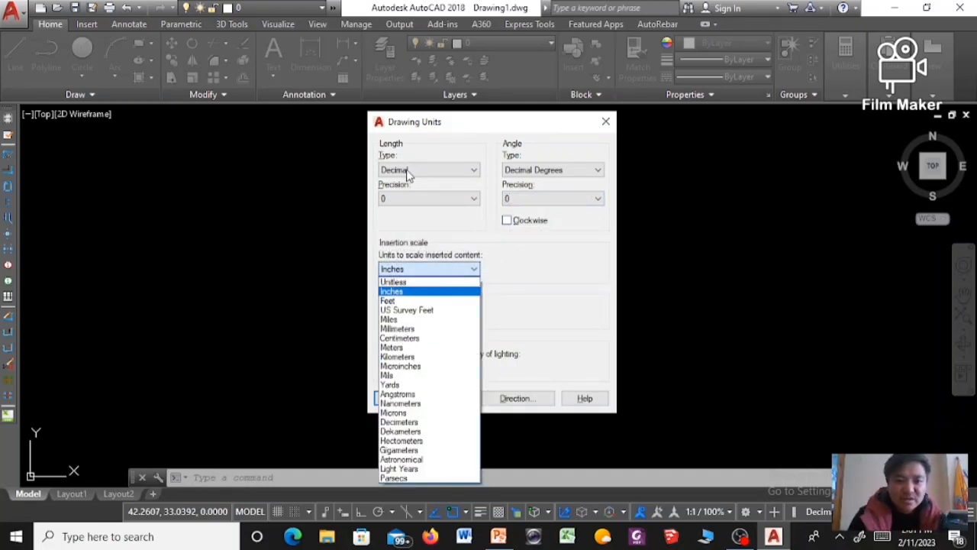
pyautogui.click(413, 329)
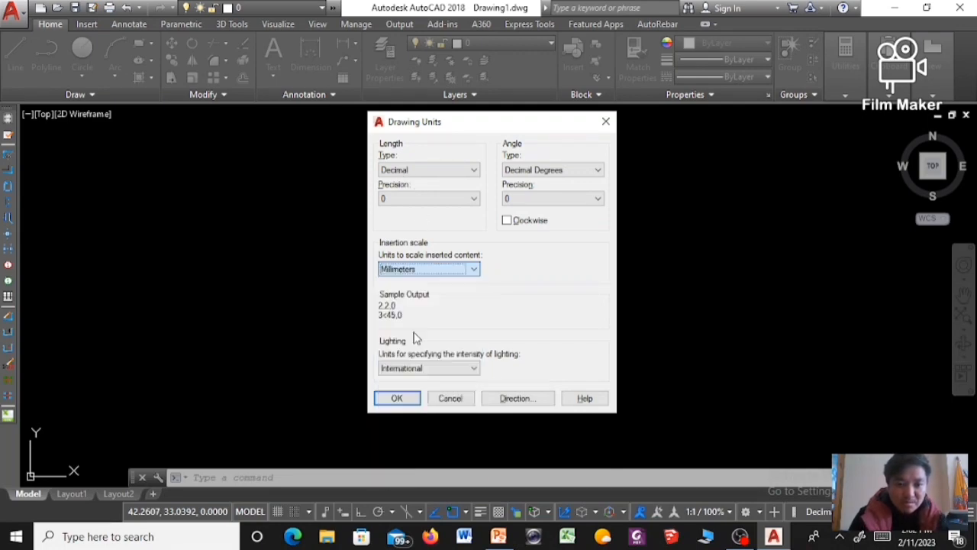
pyautogui.click(514, 398)
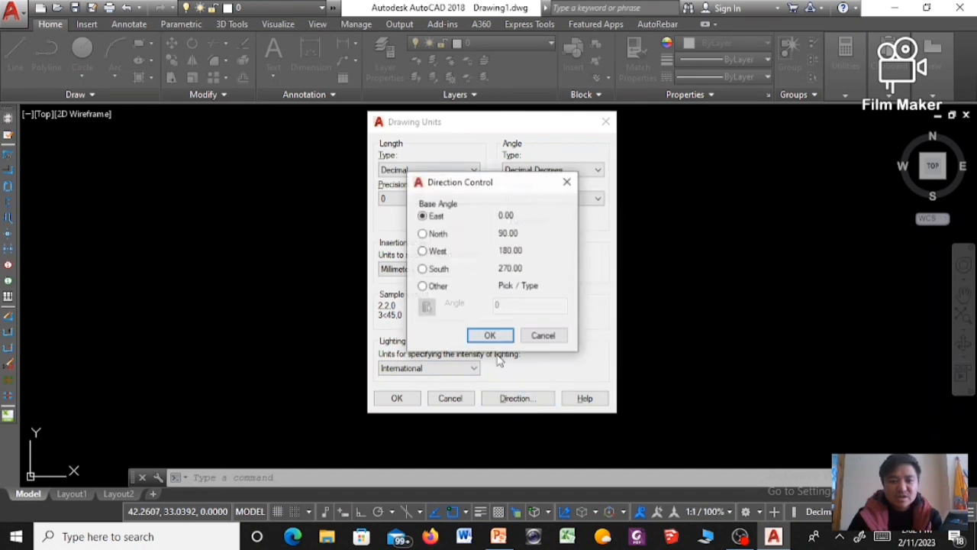
pyautogui.click(489, 336)
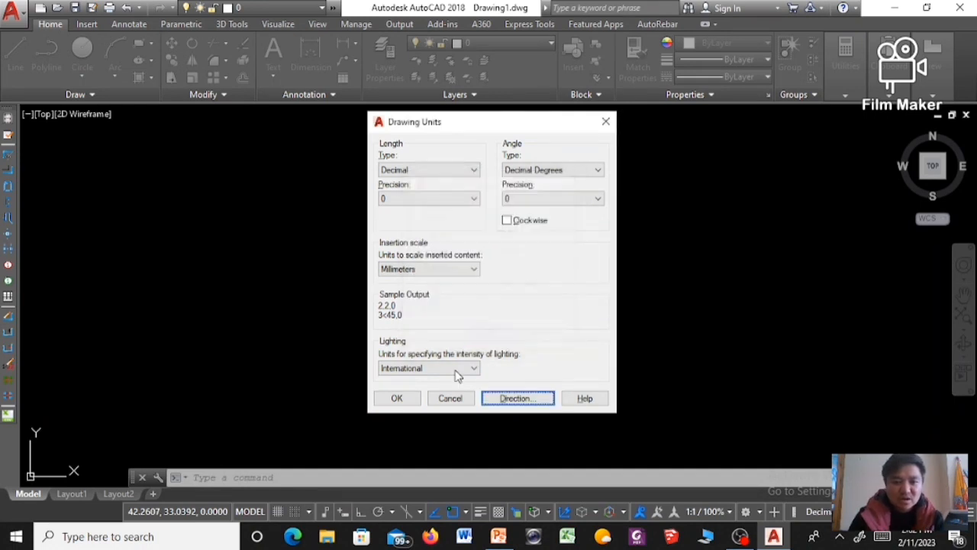
pyautogui.click(397, 398)
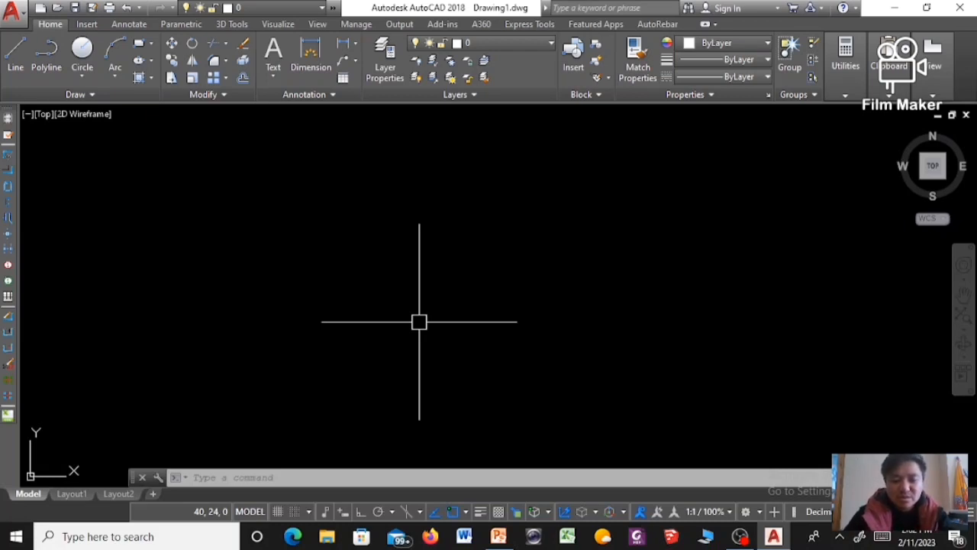
# Set the model space limits from lower-left corner 0,0 to upper-right corner 210,297.
pyautogui.write('limi')
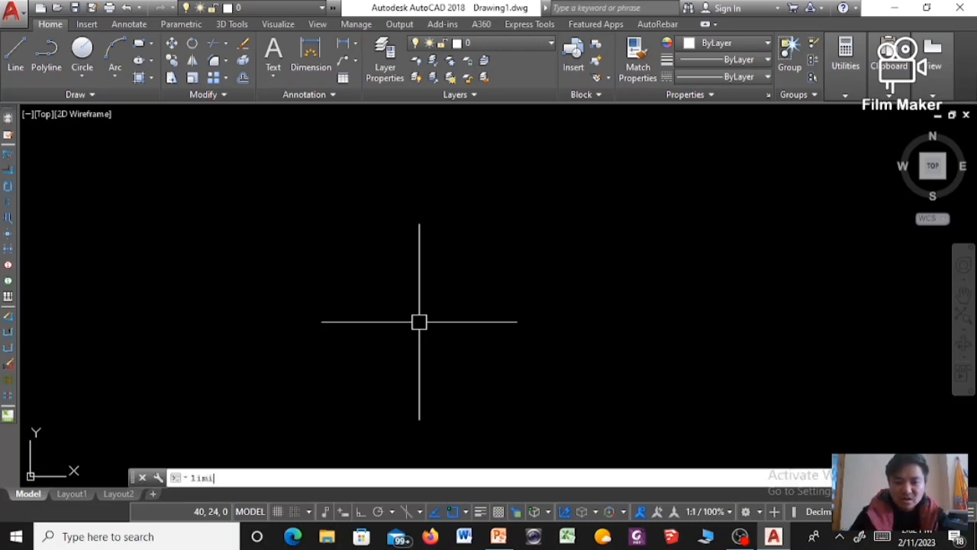
pyautogui.press('Return')
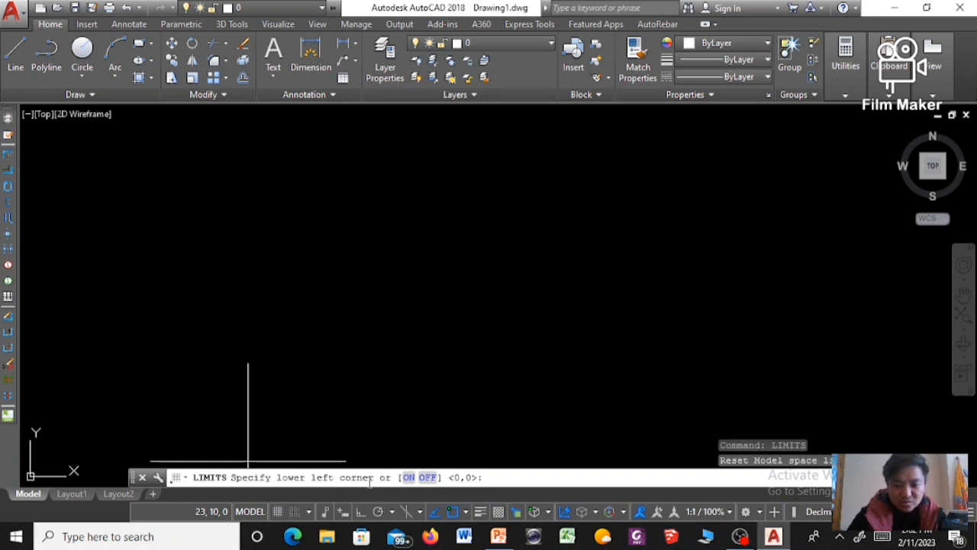
pyautogui.write('0,0')
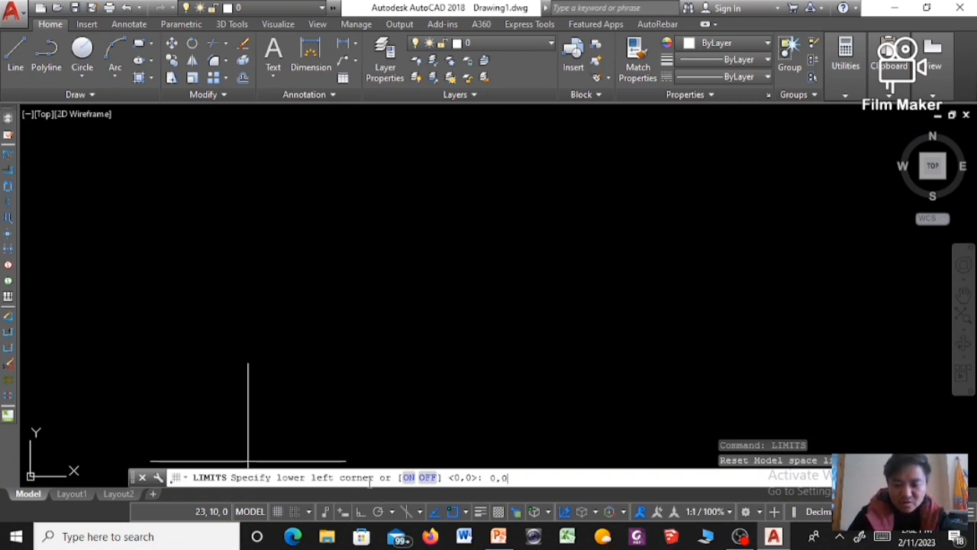
pyautogui.press('Return')
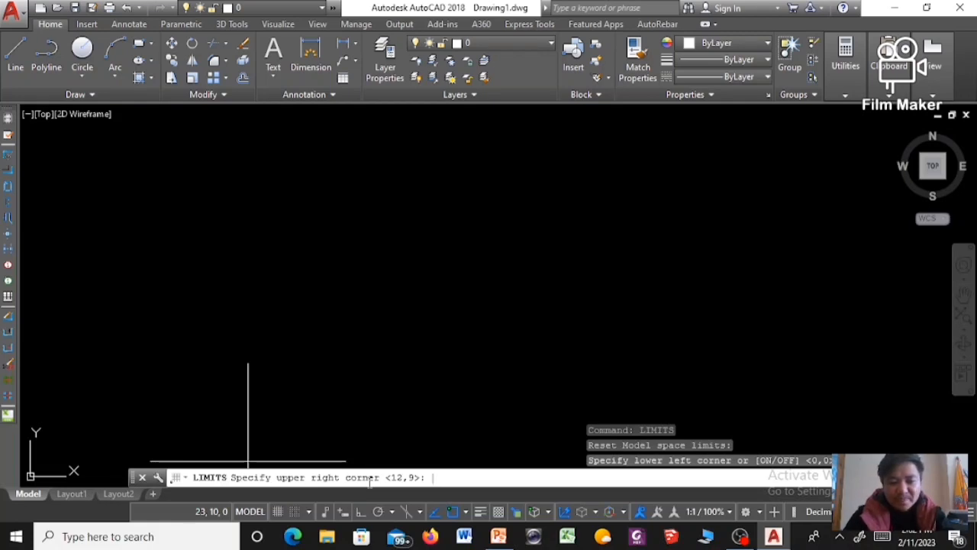
pyautogui.write('210')
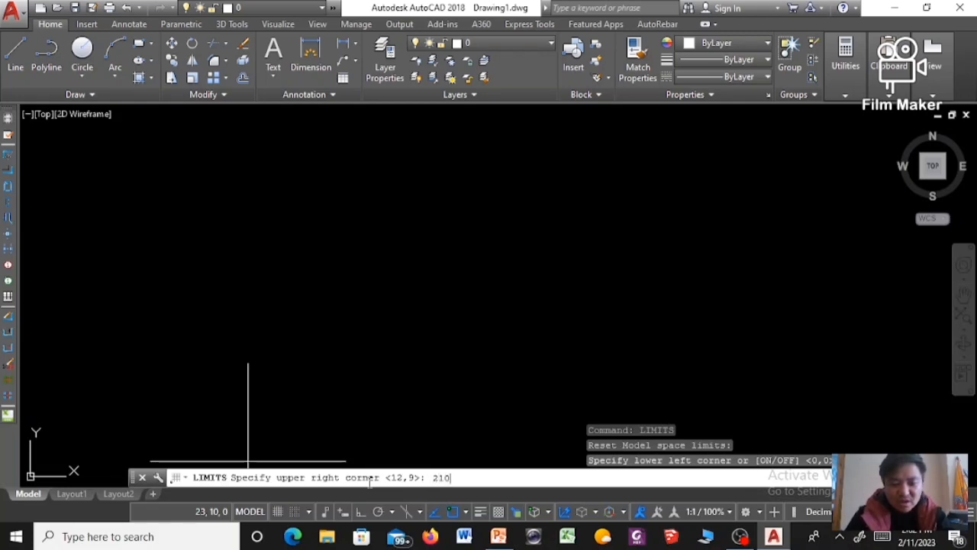
pyautogui.write(',297')
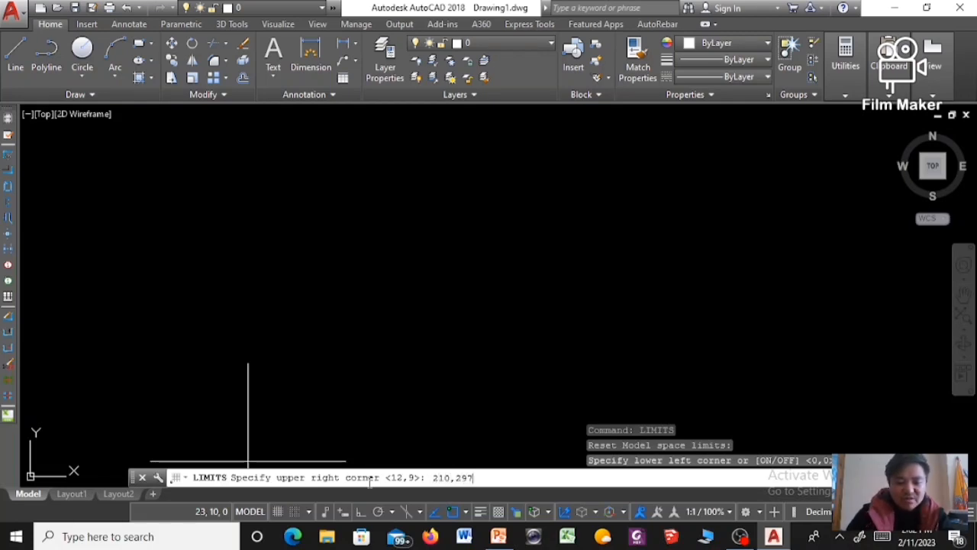
pyautogui.press('Return')
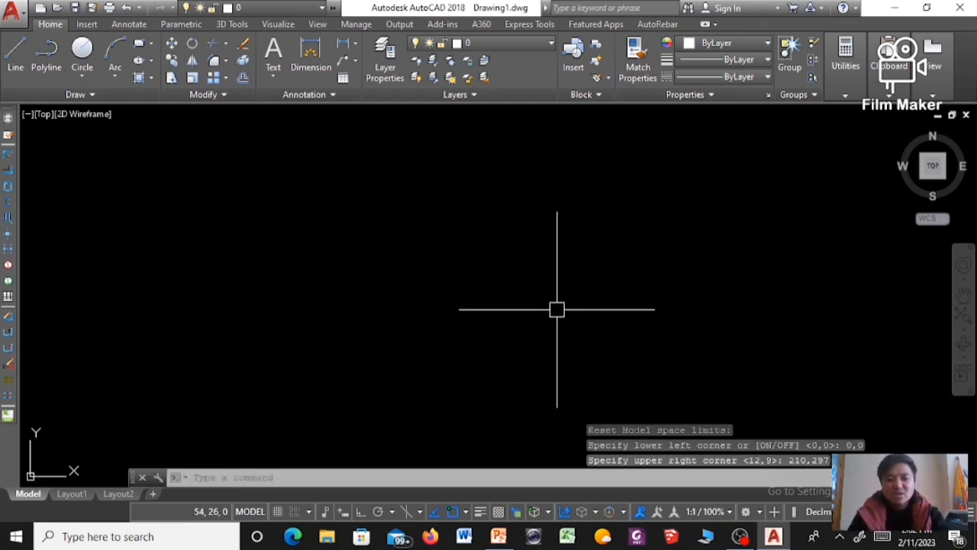
pyautogui.press('Escape')
pyautogui.press('Escape')
pyautogui.press('Escape')
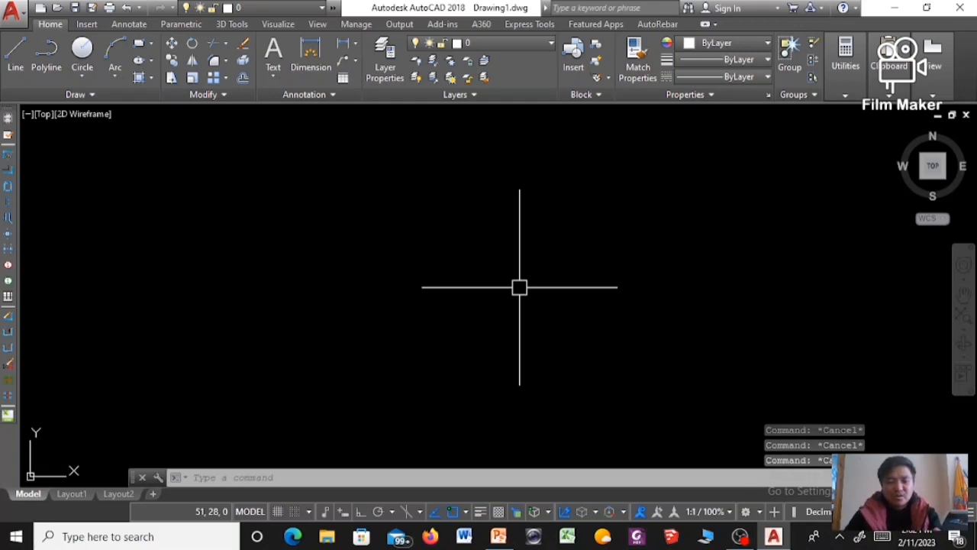
# Use the GRID command's Limits option to restrict the grid display to the drawing limits.
pyautogui.write('g')
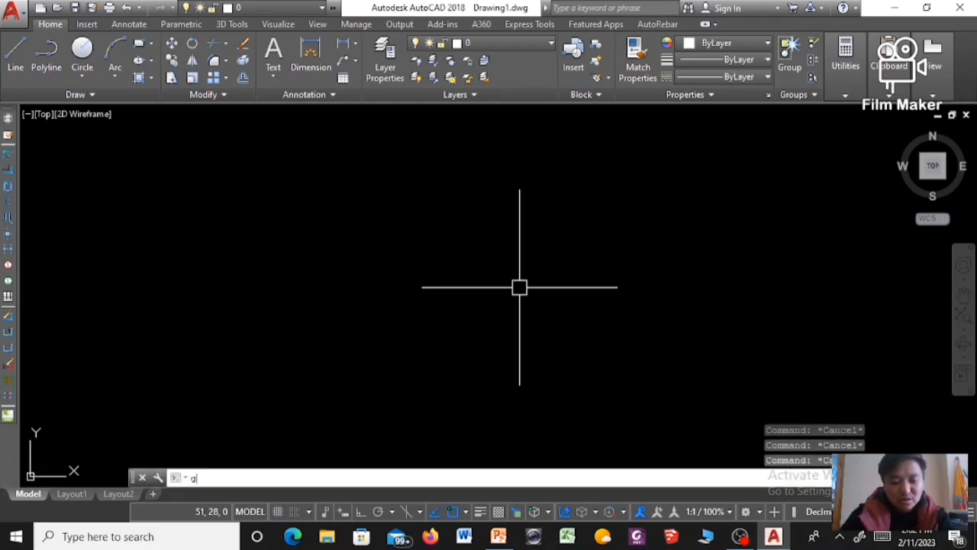
pyautogui.write('rid')
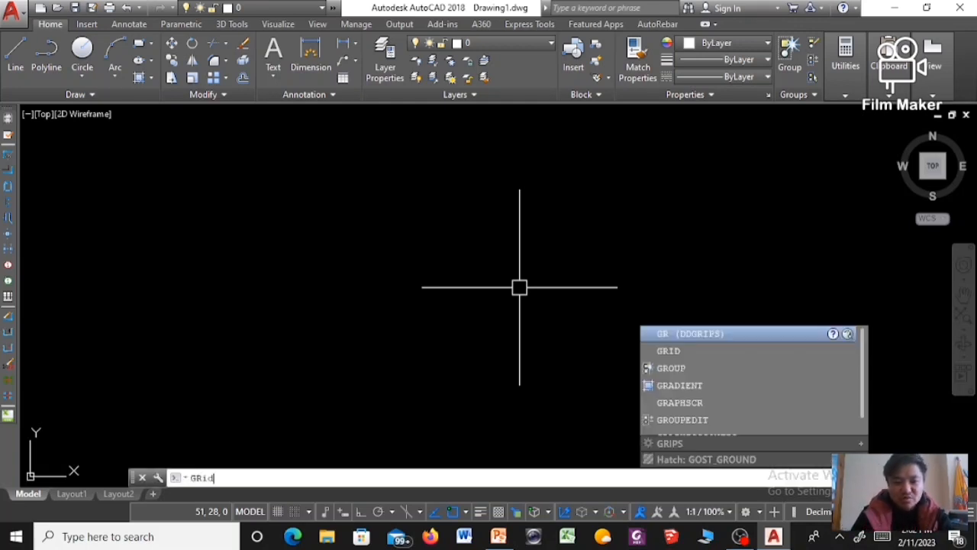
pyautogui.press('Return')
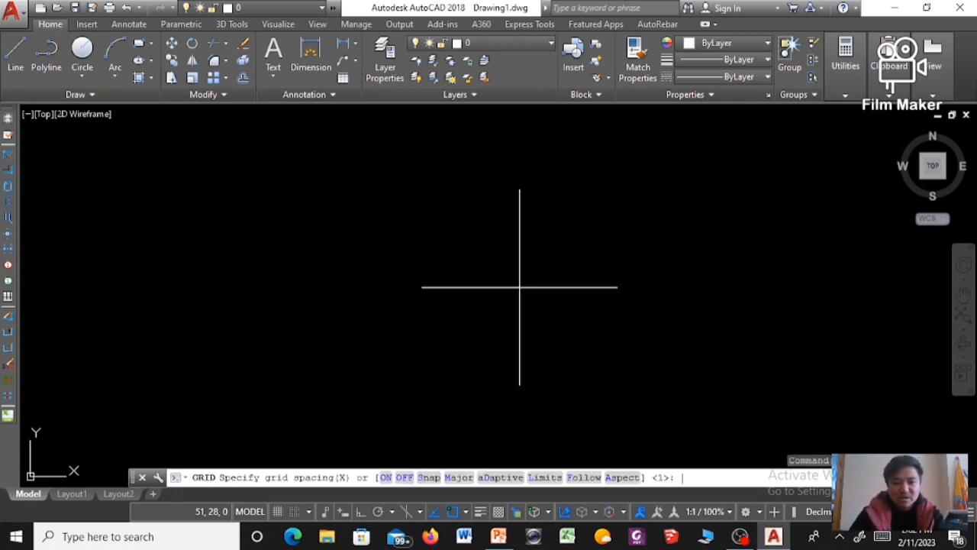
pyautogui.click(545, 479)
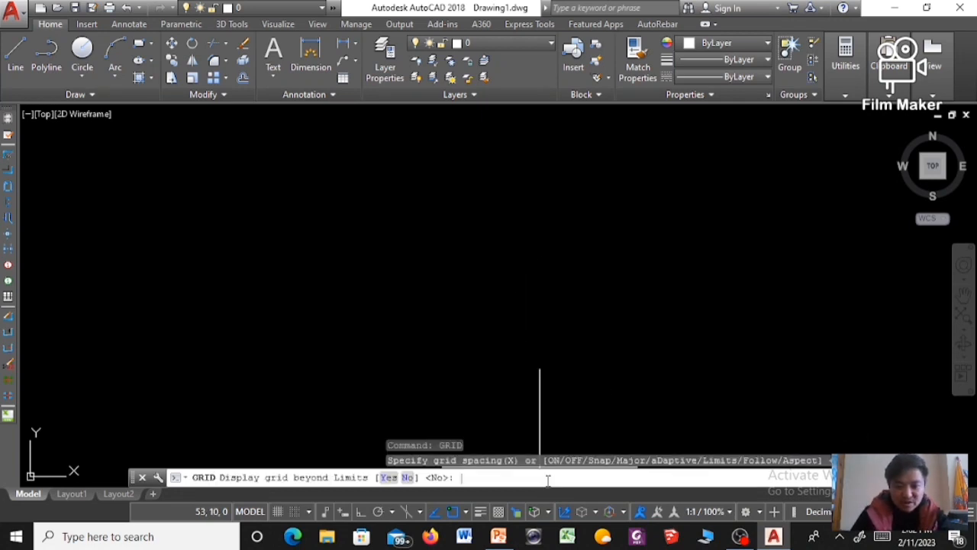
pyautogui.click(406, 478)
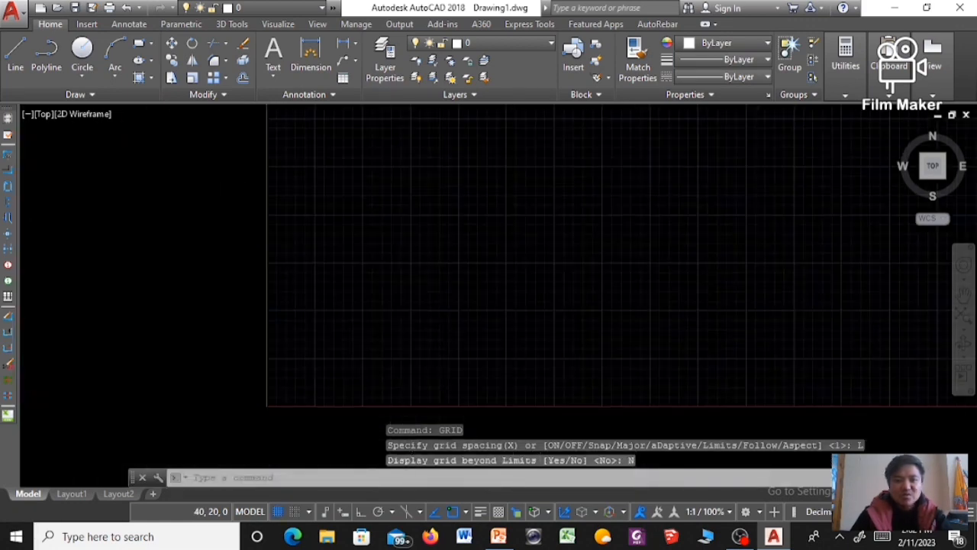
pyautogui.scroll(-2, 462, 257)
pyautogui.scroll(-3, 462, 257)
pyautogui.scroll(8, 463, 245)
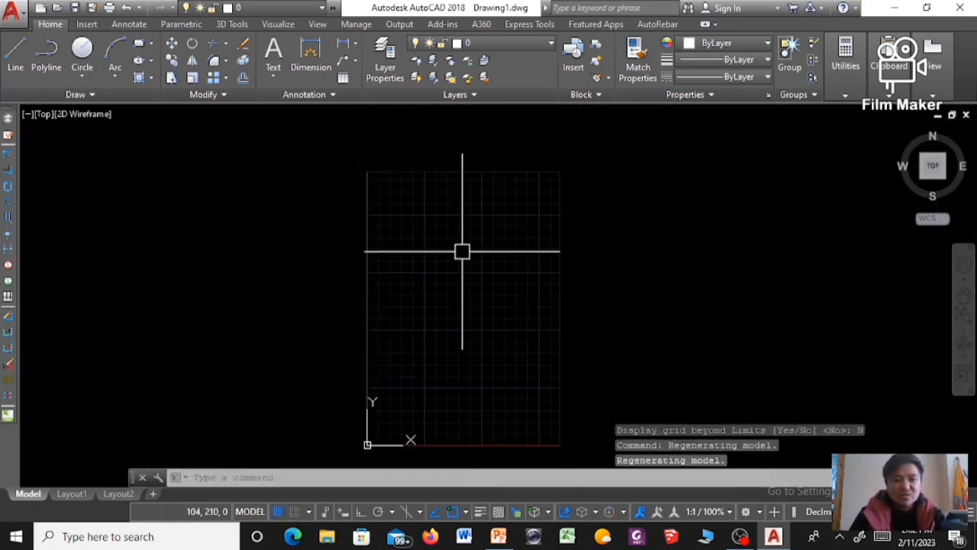
pyautogui.scroll(-4, 462, 221)
pyautogui.scroll(2, 462, 192)
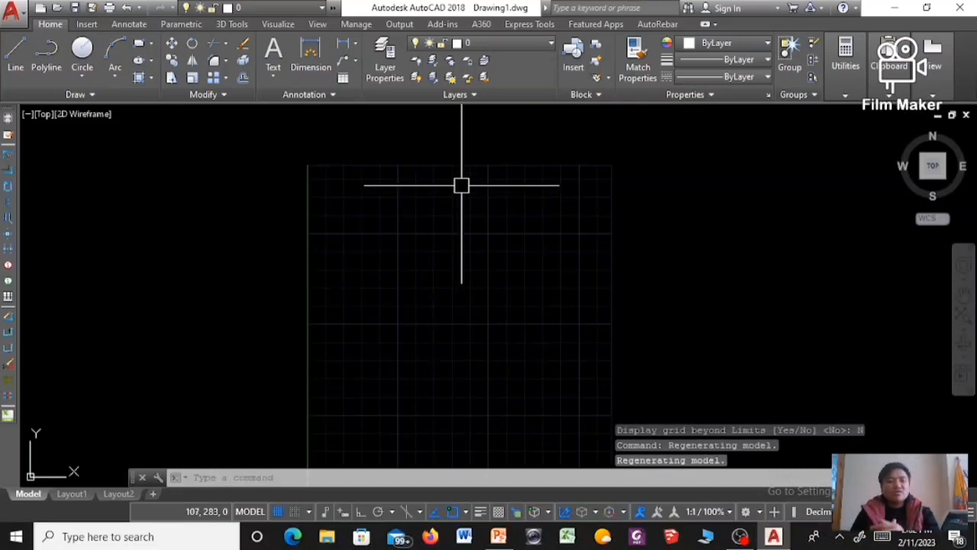
# Switch to PowerPoint to review the Drawing tools slide and return to the AutoCAD drawing.
pyautogui.click(499, 537)
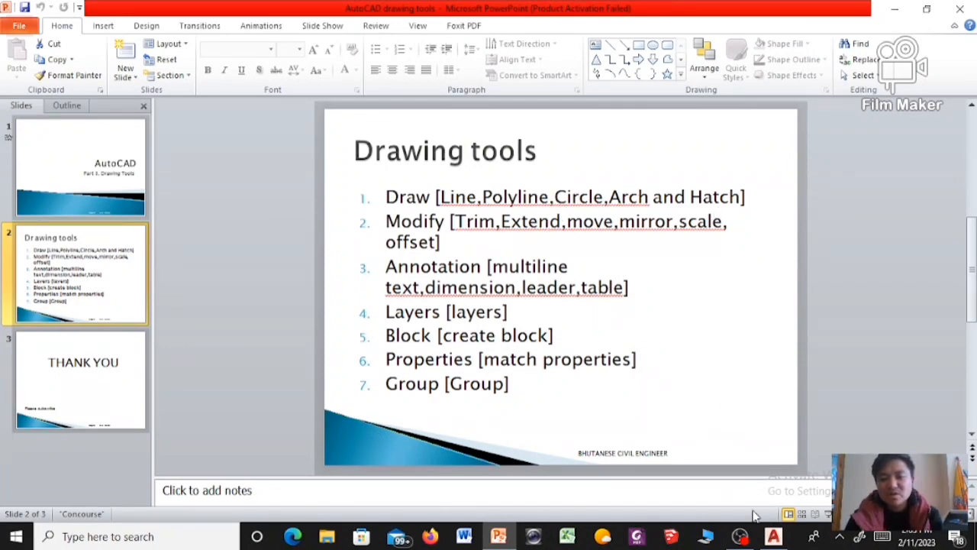
pyautogui.click(772, 537)
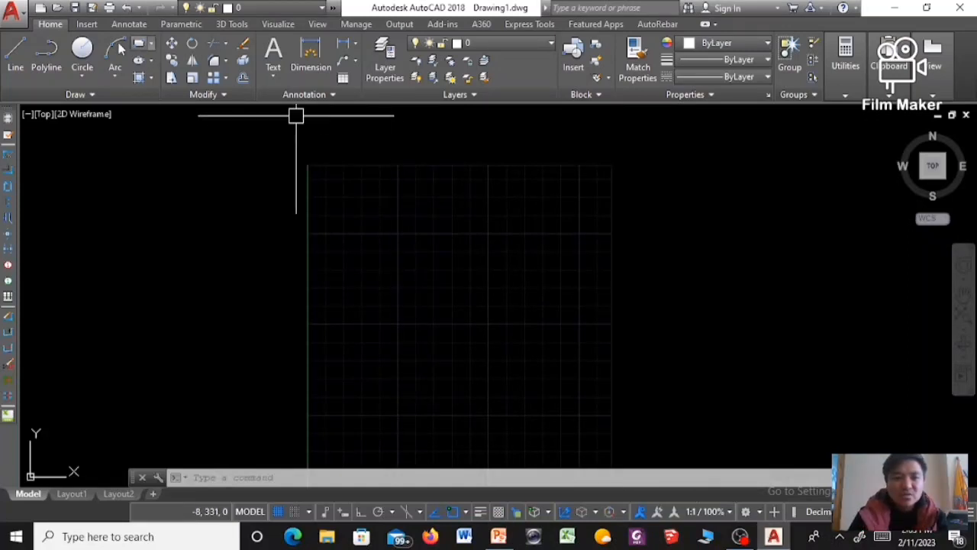
# Start a line just inside the grid's upper-left corner and turn on Ortho mode for its segments.
pyautogui.click(16, 55)
pyautogui.scroll(2, 275, 184)
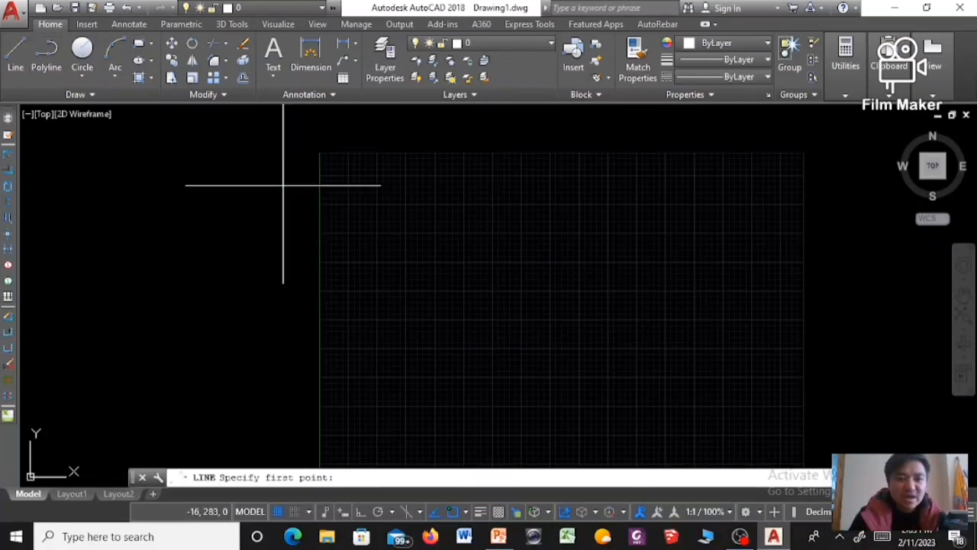
pyautogui.click(327, 193)
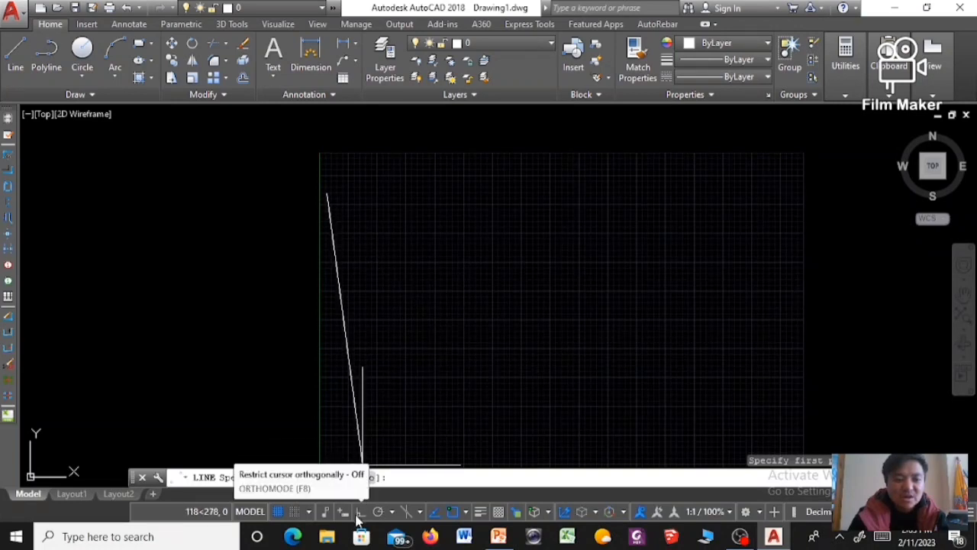
pyautogui.click(361, 511)
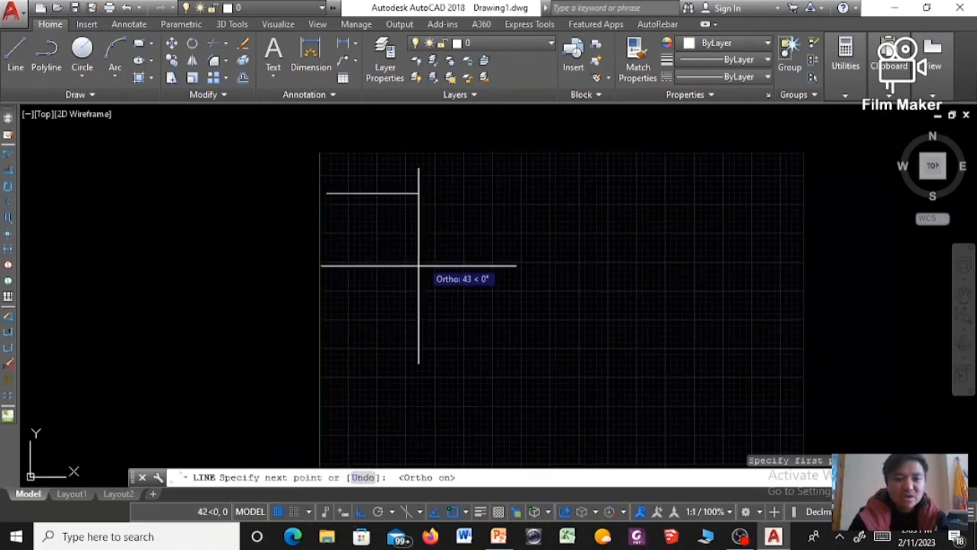
pyautogui.click(361, 514)
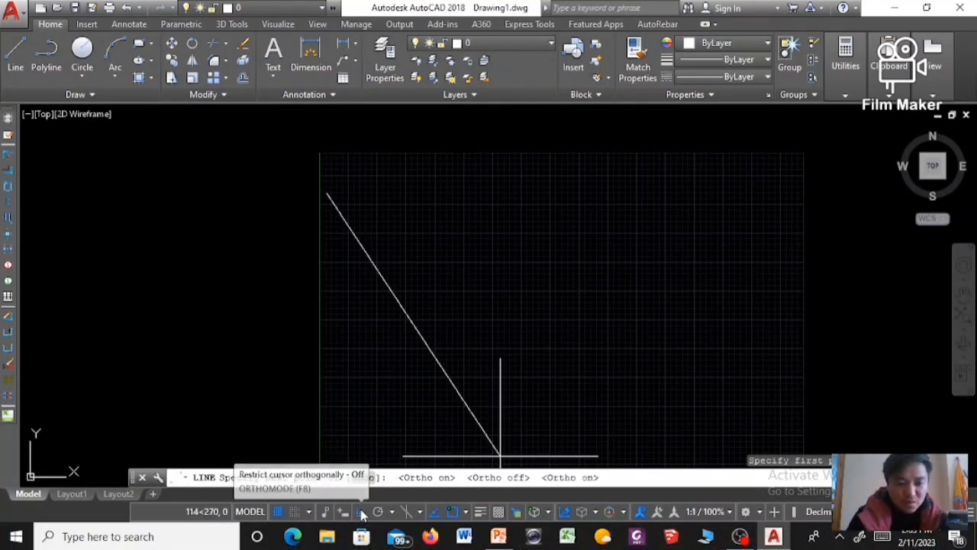
pyautogui.click(361, 514)
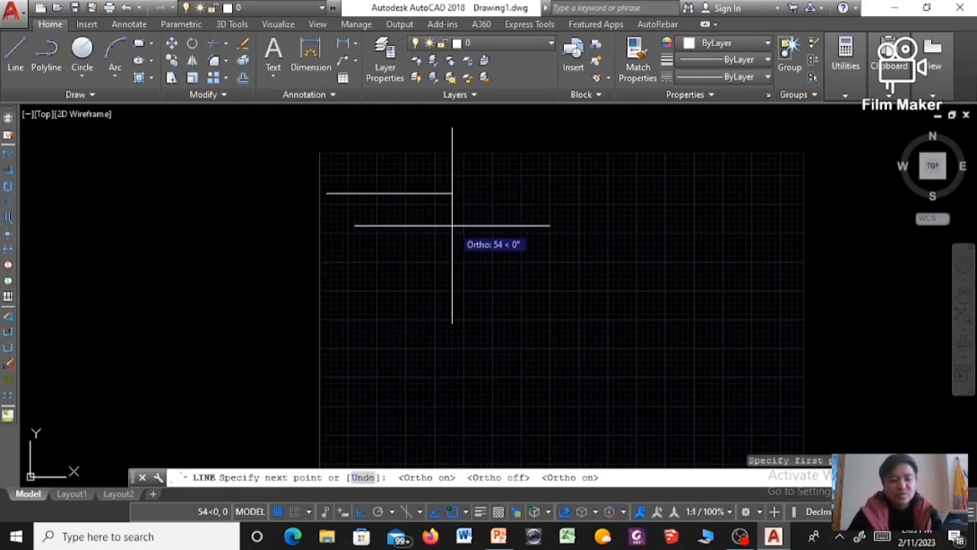
# Complete a 20 mm square with three 20 mm line segments heading right, down and left, and close it.
pyautogui.write('20')
pyautogui.press('Return')
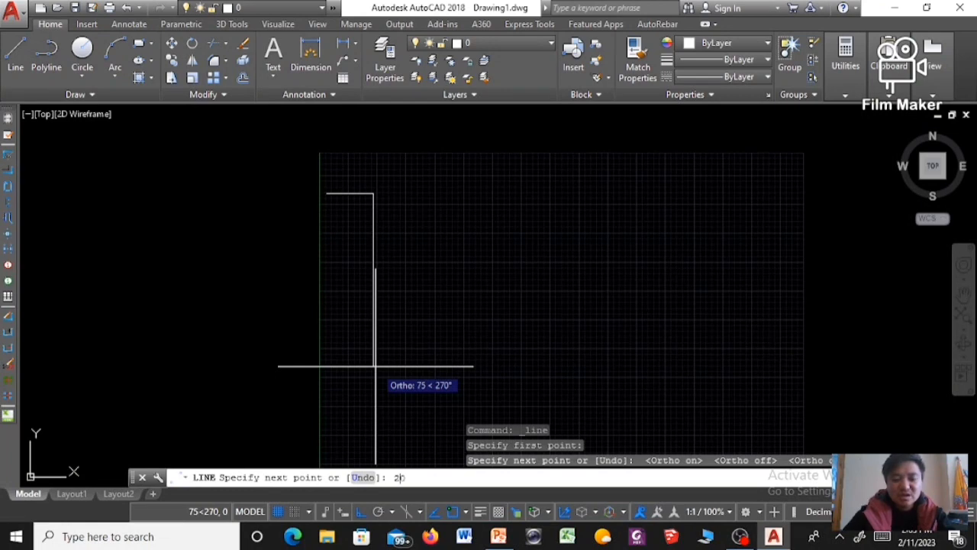
pyautogui.write('20')
pyautogui.press('Return')
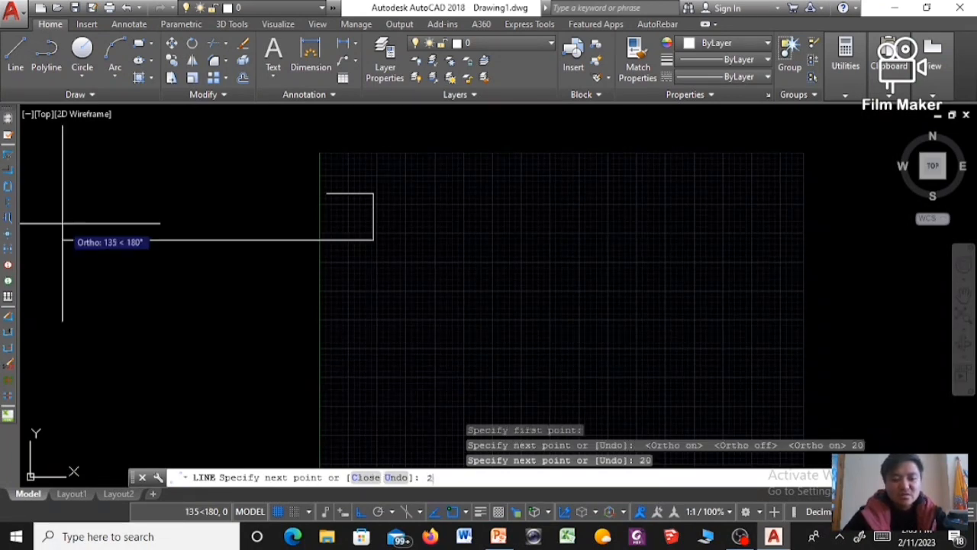
pyautogui.write('20')
pyautogui.press('Return')
pyautogui.write('c')
pyautogui.press('Return')
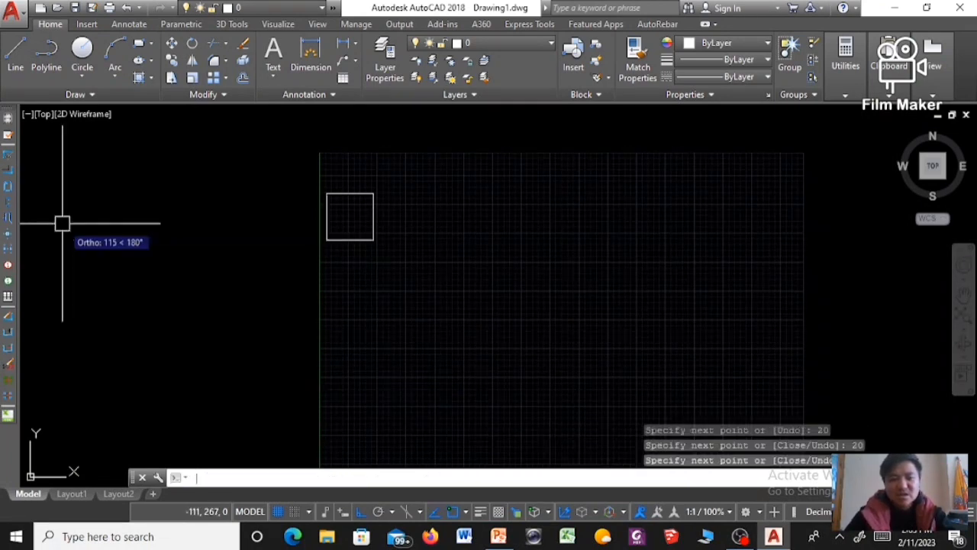
# Select the square's sides one by one to examine whether they are separate objects, and clear the selection.
pyautogui.scroll(6, 409, 222)
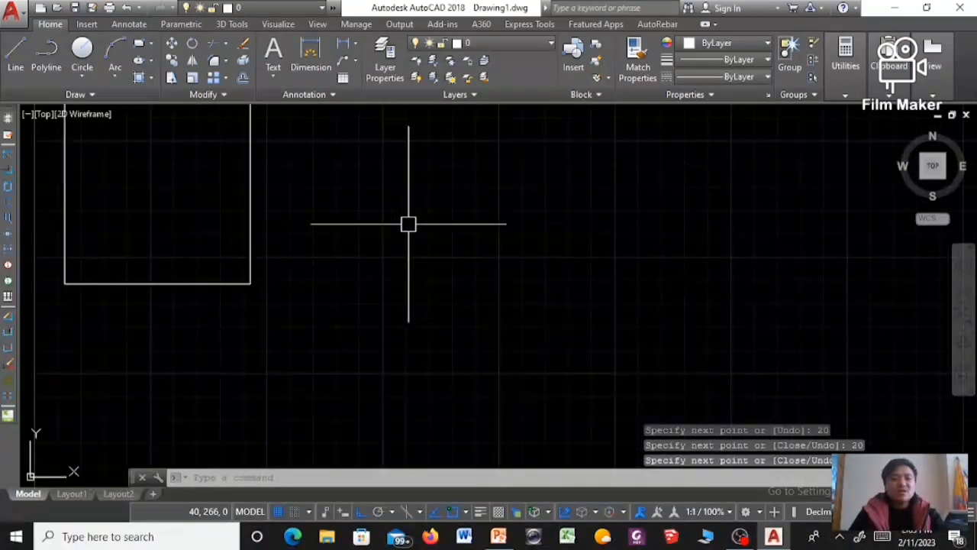
pyautogui.scroll(-4, 407, 224)
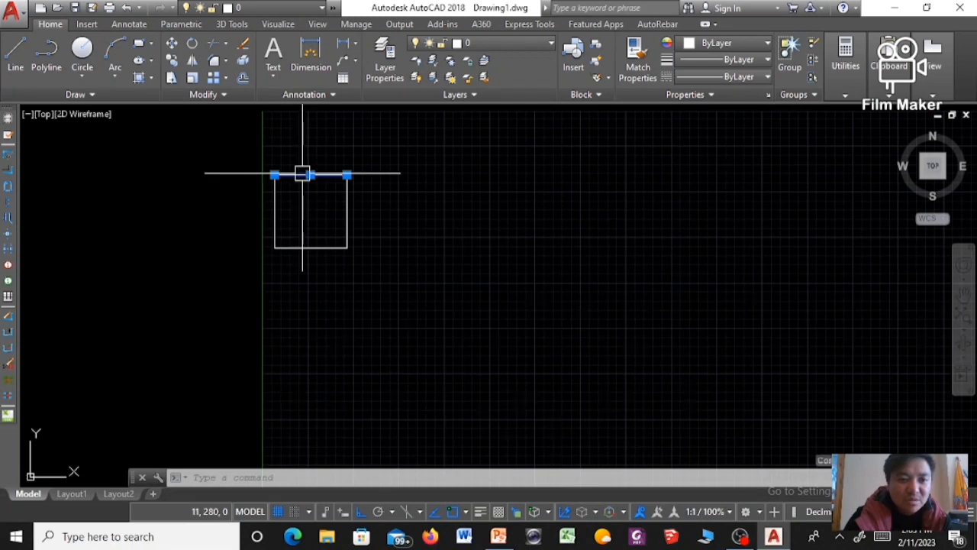
pyautogui.click(346, 210)
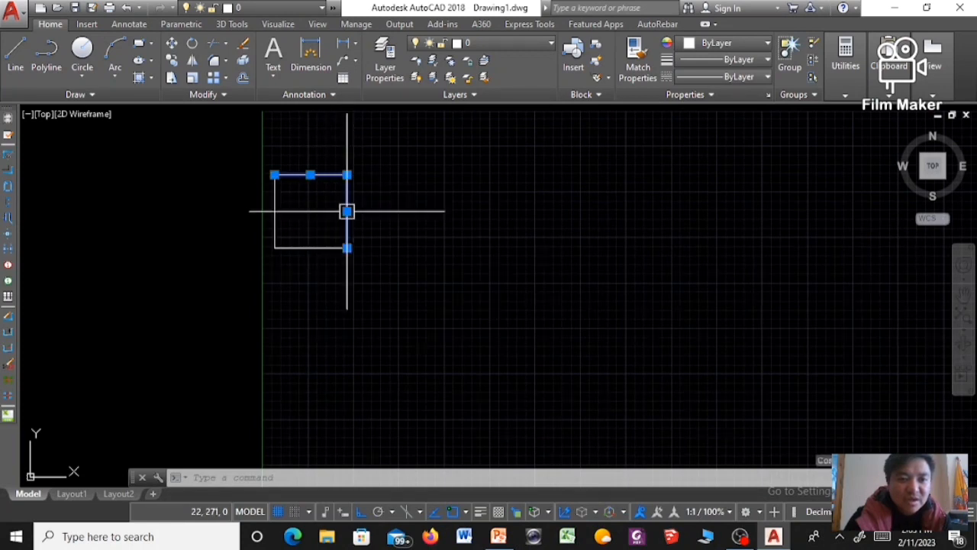
pyautogui.click(303, 248)
pyautogui.click(276, 206)
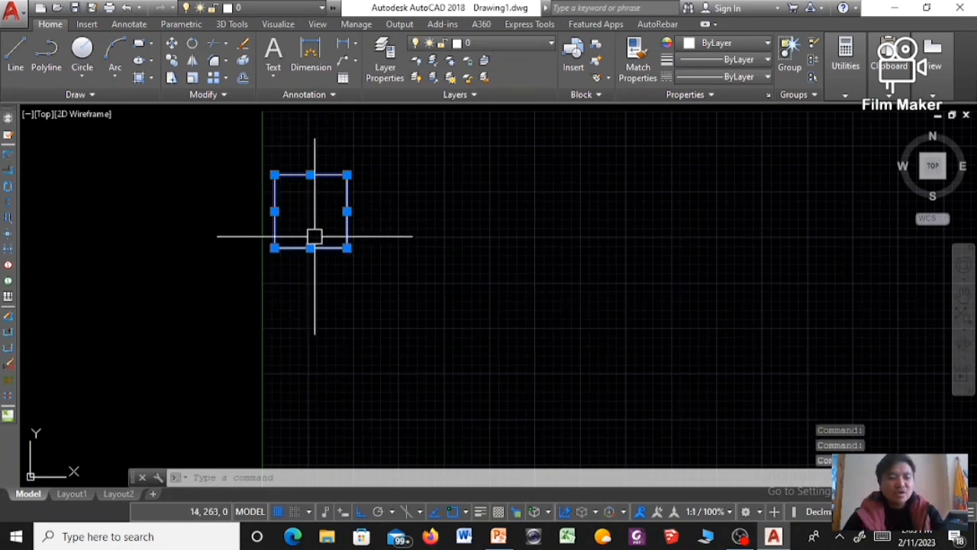
pyautogui.press('Escape')
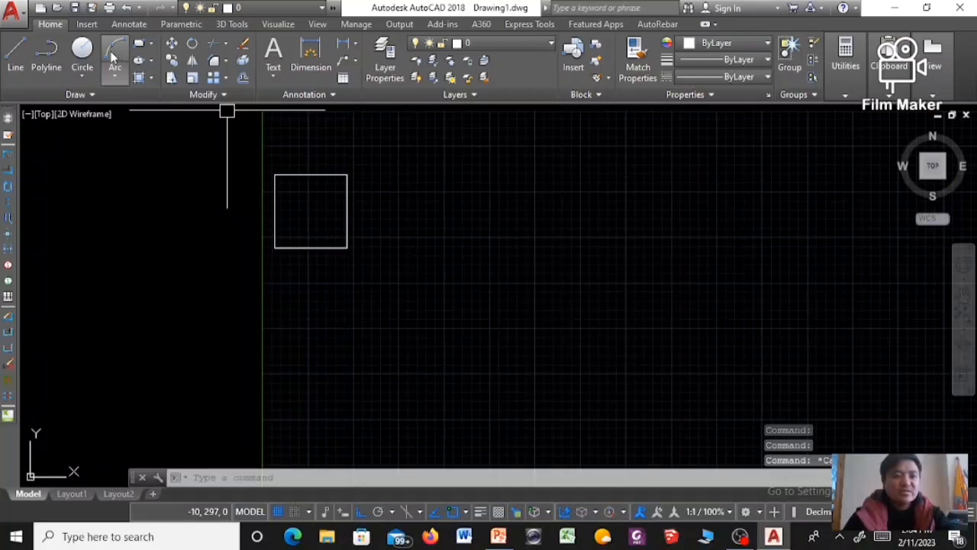
# Draw a closed 20 mm square with the Polyline tool to the right of the line square, level with its top edge.
pyautogui.click(47, 53)
pyautogui.click(401, 176)
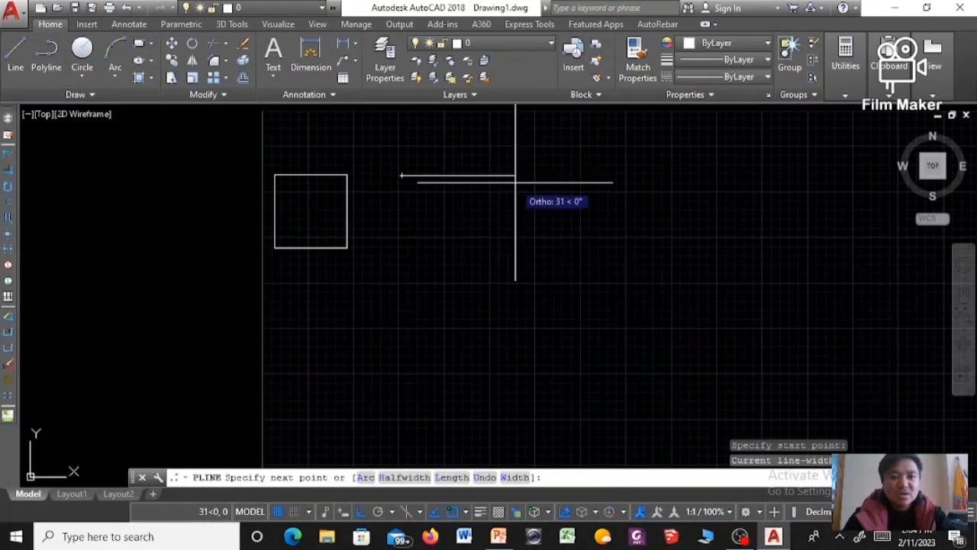
pyautogui.write('20')
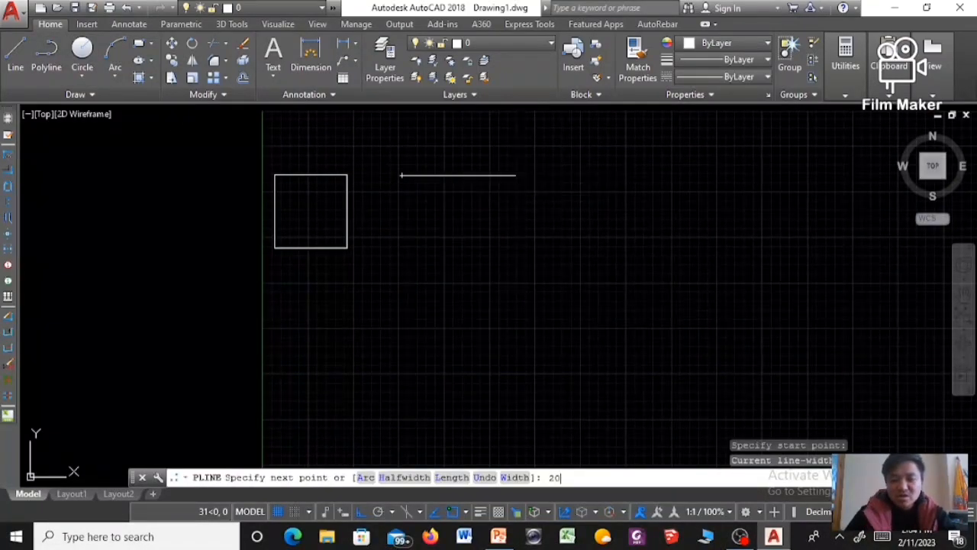
pyautogui.press('Return')
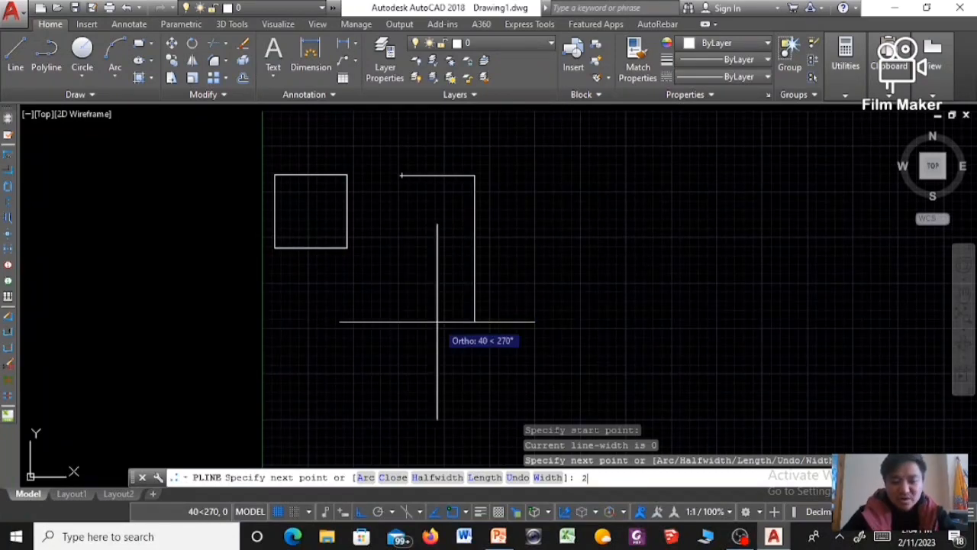
pyautogui.press('Return')
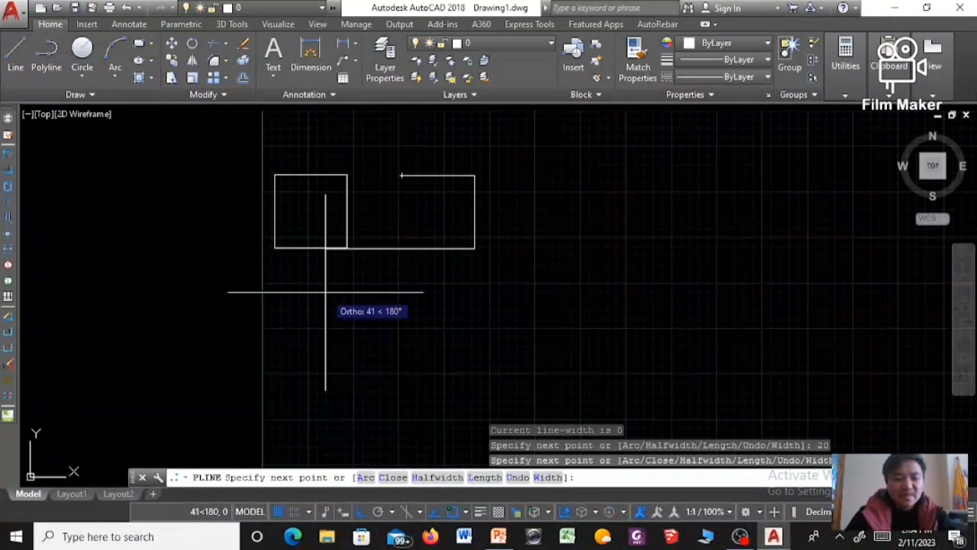
pyautogui.write('20')
pyautogui.press('Return')
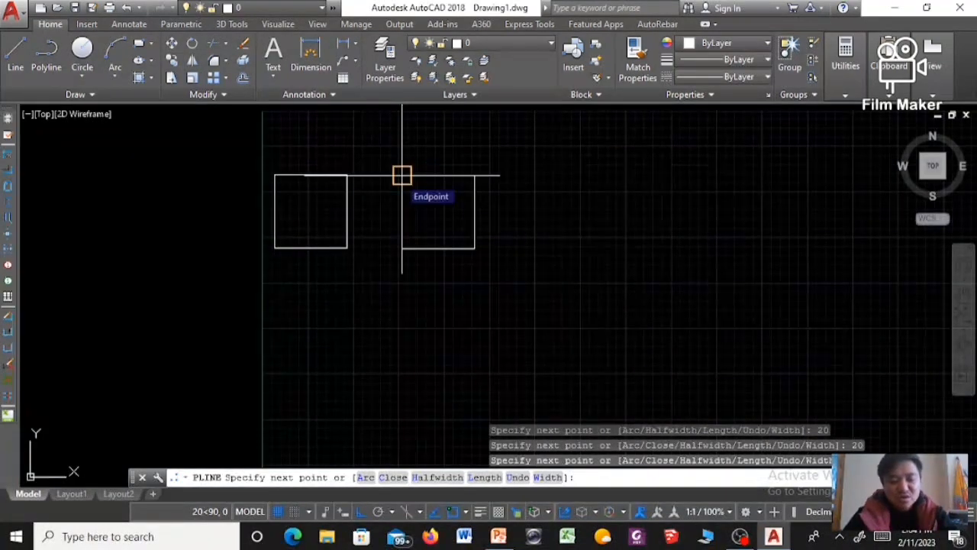
pyautogui.write('c')
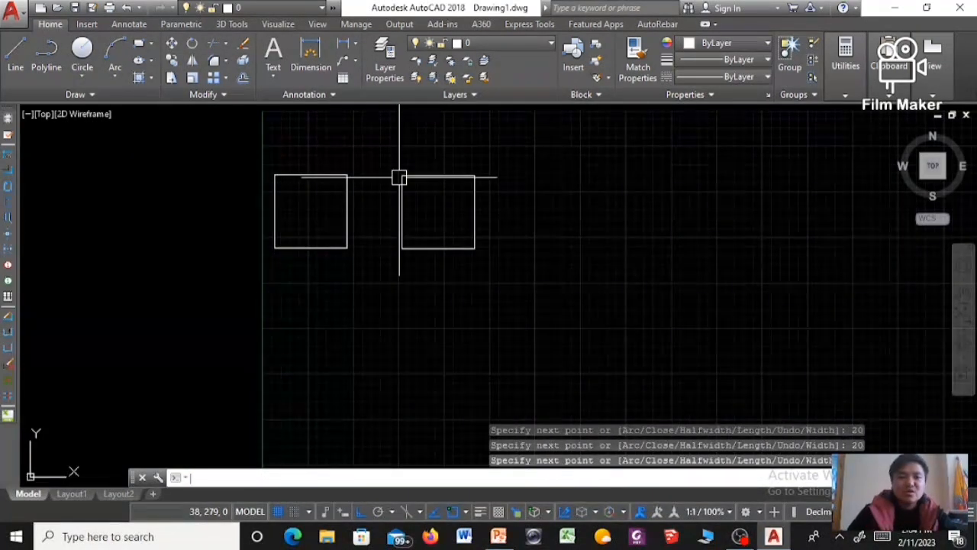
pyautogui.press('Return')
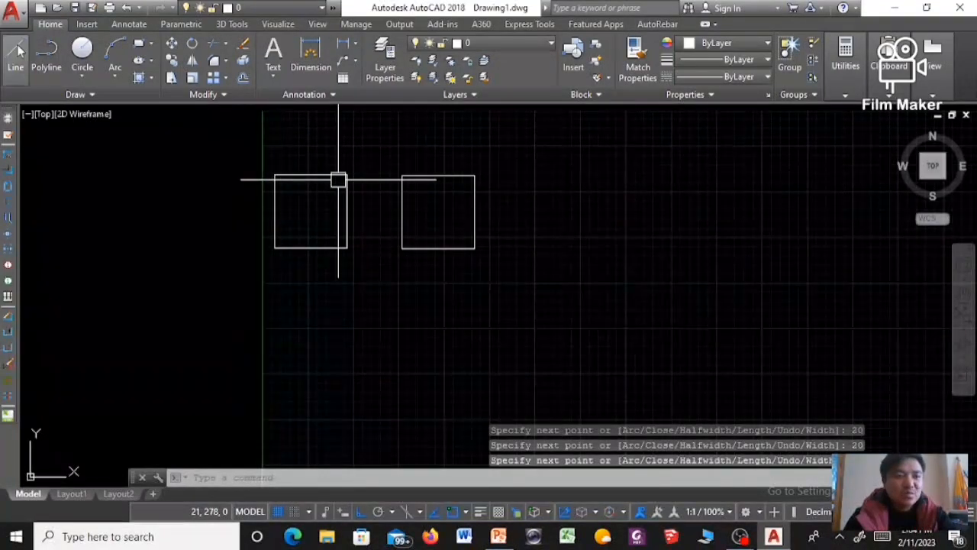
pyautogui.press('Escape')
pyautogui.press('Escape')
pyautogui.press('Escape')
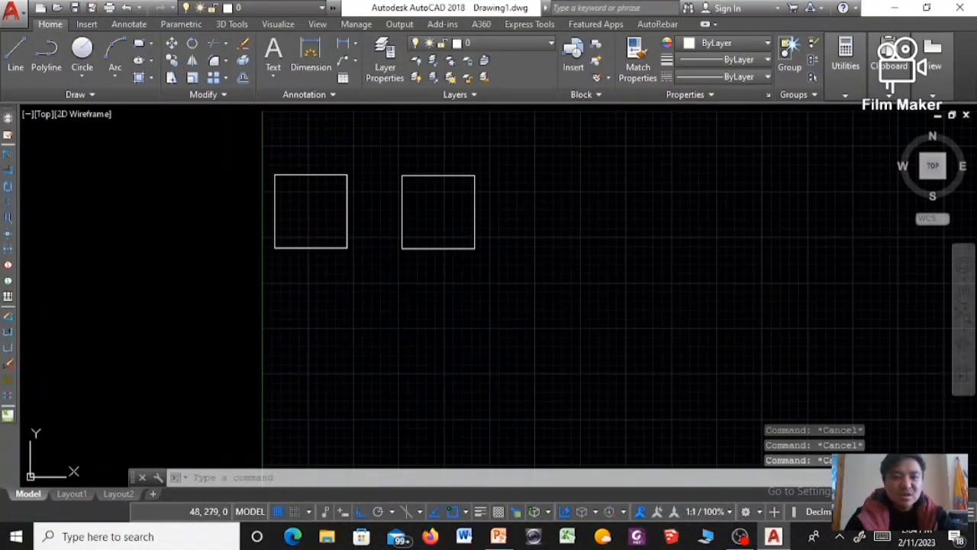
# Compare how the polyline square and the line square select, and clear the selection.
pyautogui.click(438, 175)
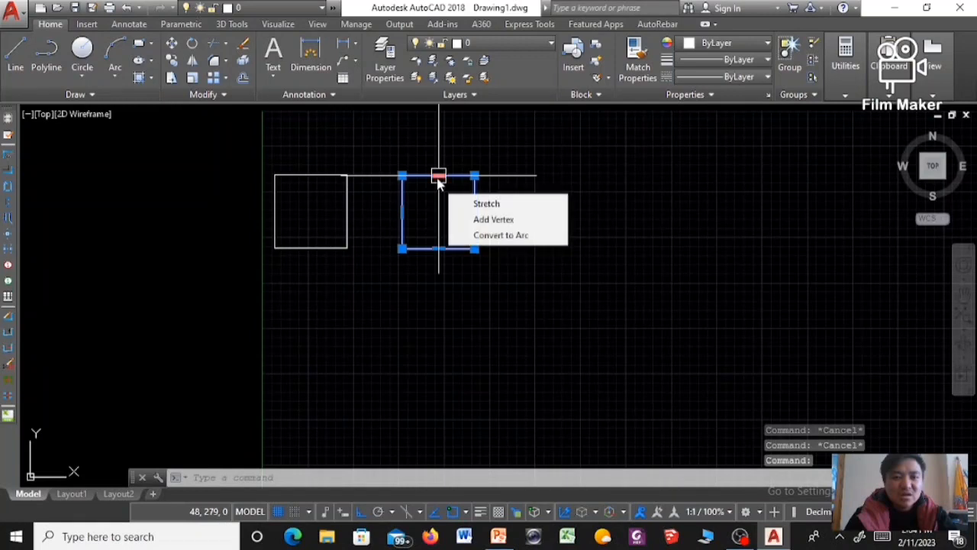
pyautogui.press('Escape')
pyautogui.click(323, 175)
pyautogui.click(347, 211)
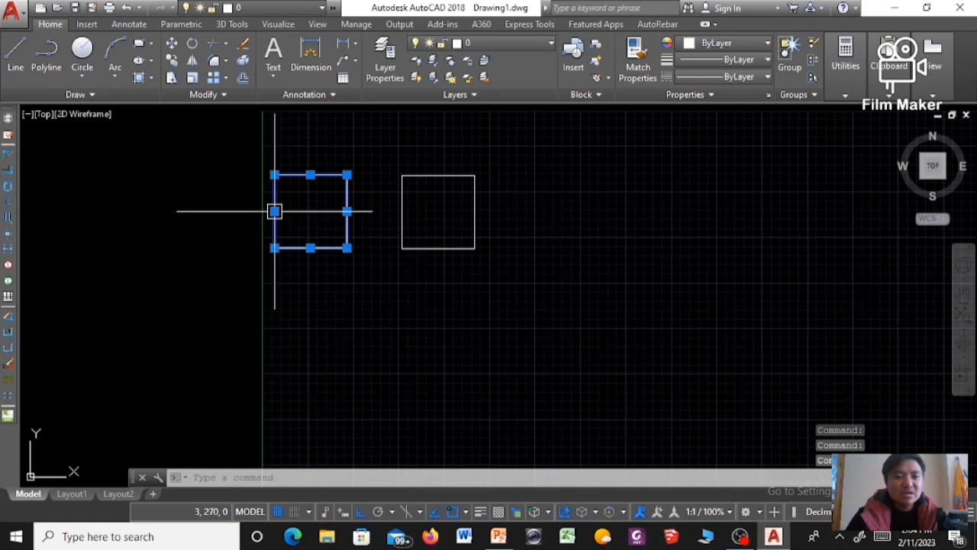
pyautogui.press('Escape')
pyautogui.press('Escape')
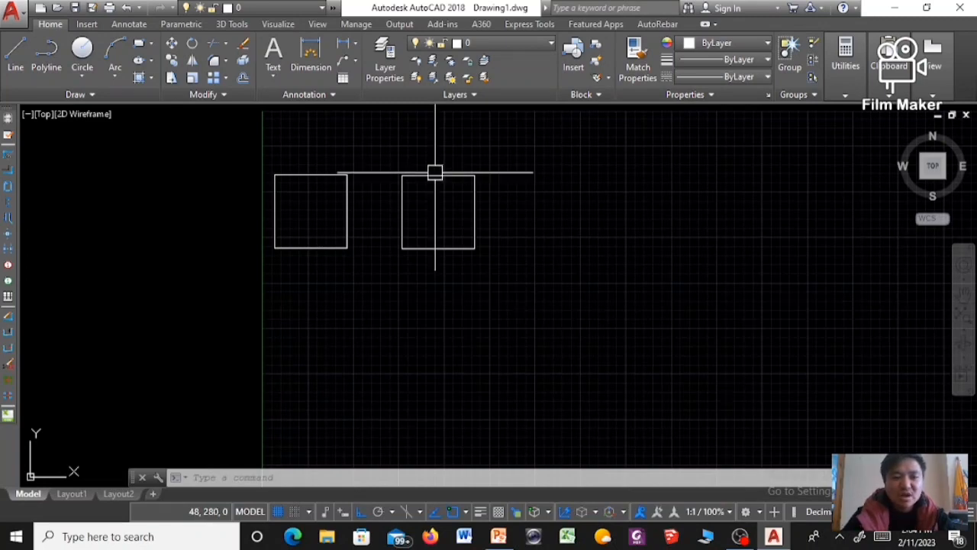
pyautogui.click(437, 175)
pyautogui.moveTo(438, 176)
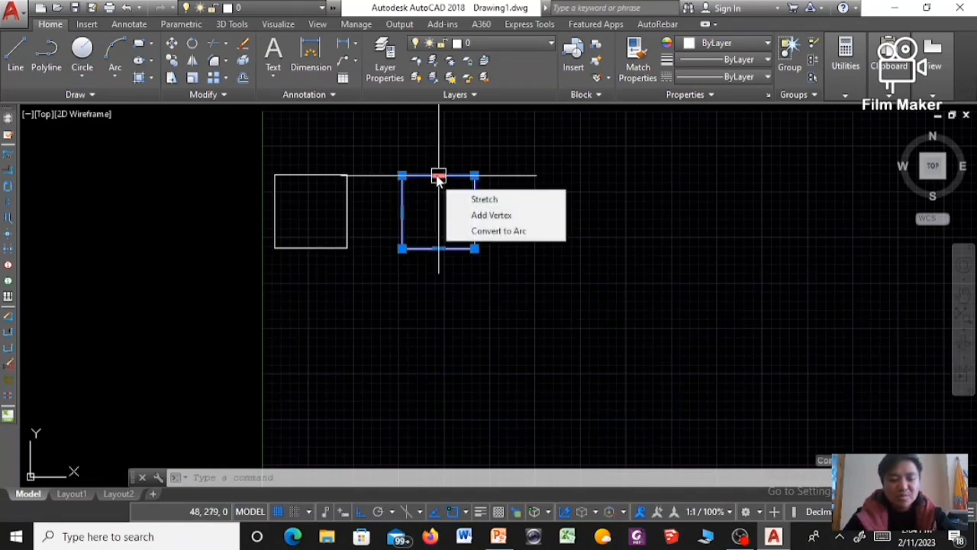
pyautogui.click(498, 231)
pyautogui.write('opy')
pyautogui.press('Return')
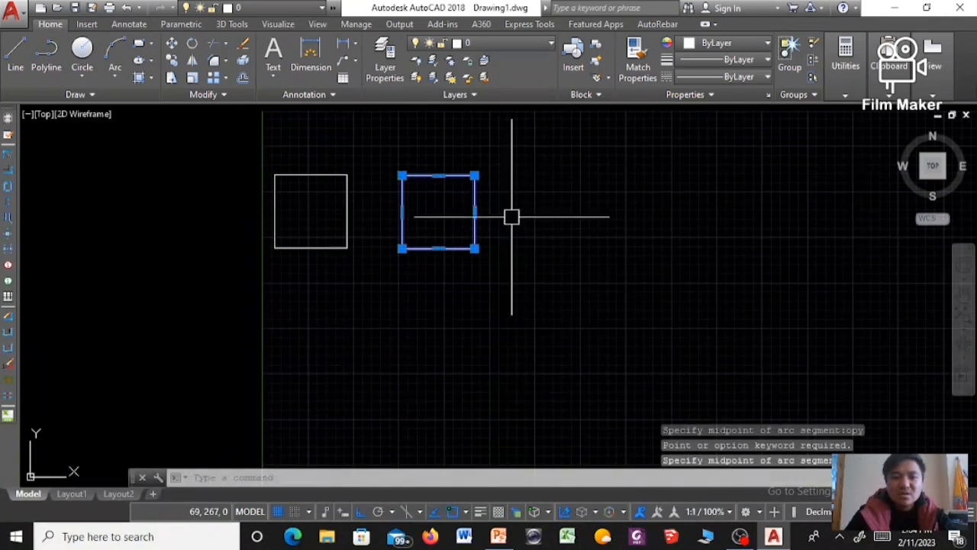
pyautogui.press('Escape')
pyautogui.press('Escape')
pyautogui.moveTo(490, 161)
pyautogui.mouseDown()
pyautogui.moveTo(392, 203)
pyautogui.moveTo(384, 191)
pyautogui.moveTo(415, 277)
pyautogui.moveTo(434, 183)
pyautogui.mouseUp()
pyautogui.press('Escape')
# Copy the polyline square horizontally to the right, using its upper-right corner as the base point.
pyautogui.click(445, 181)
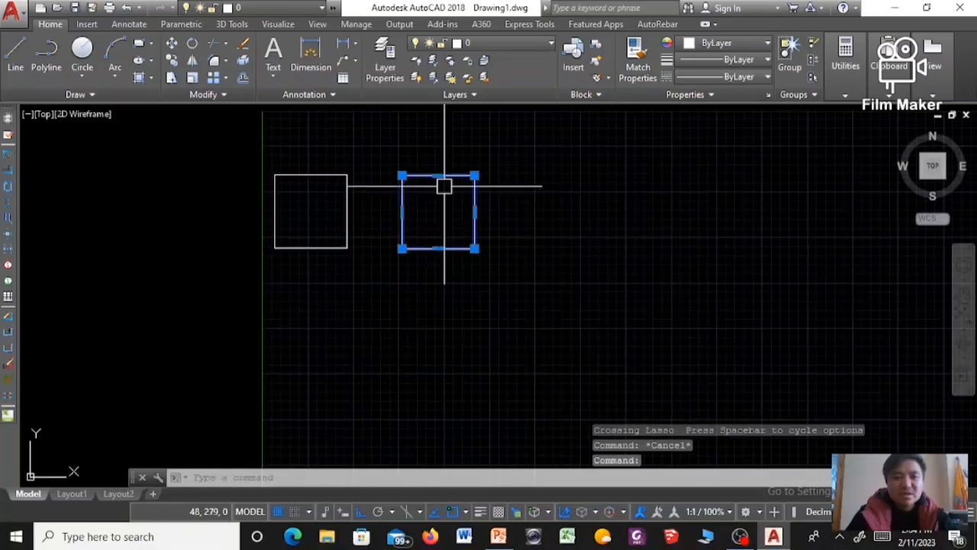
pyautogui.write('cop')
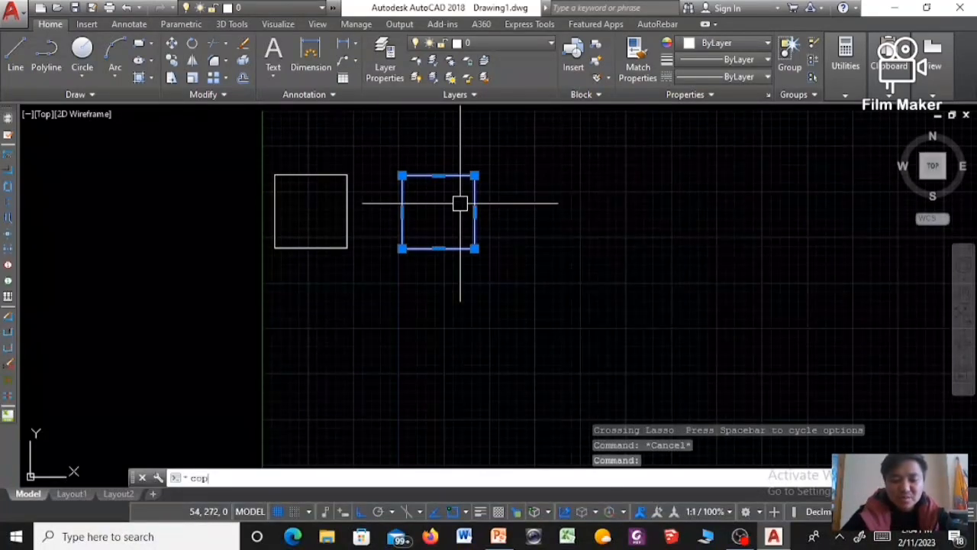
pyautogui.write('y')
pyautogui.press('Return')
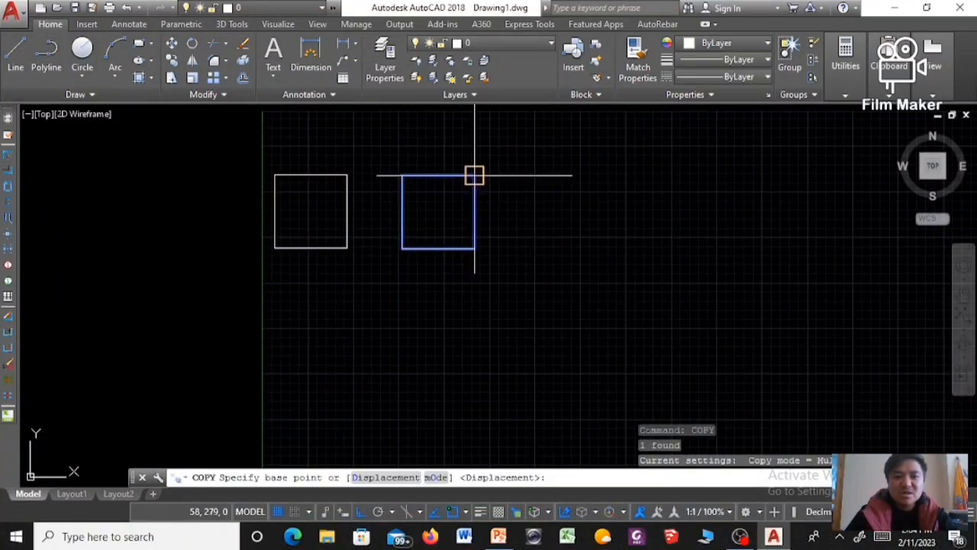
pyautogui.click(474, 176)
pyautogui.click(715, 310)
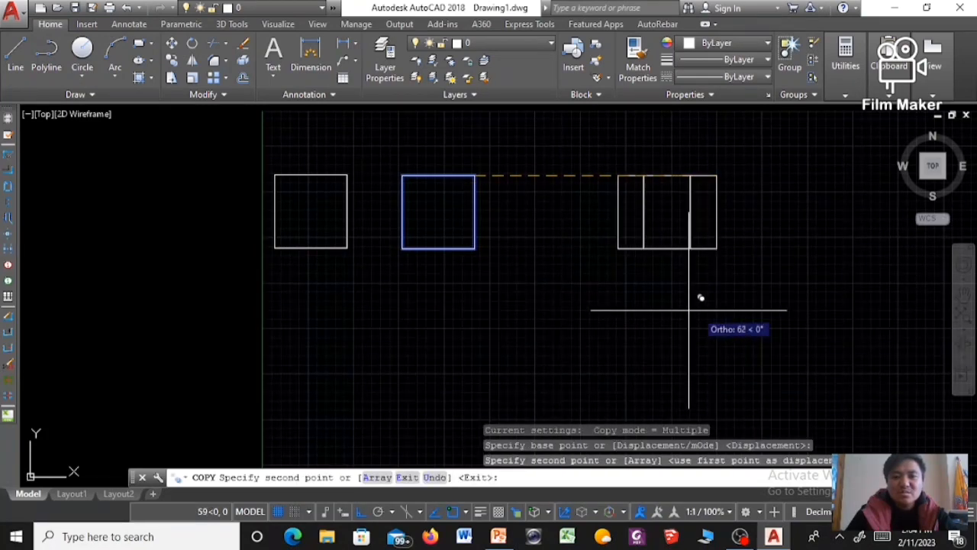
pyautogui.press('Escape')
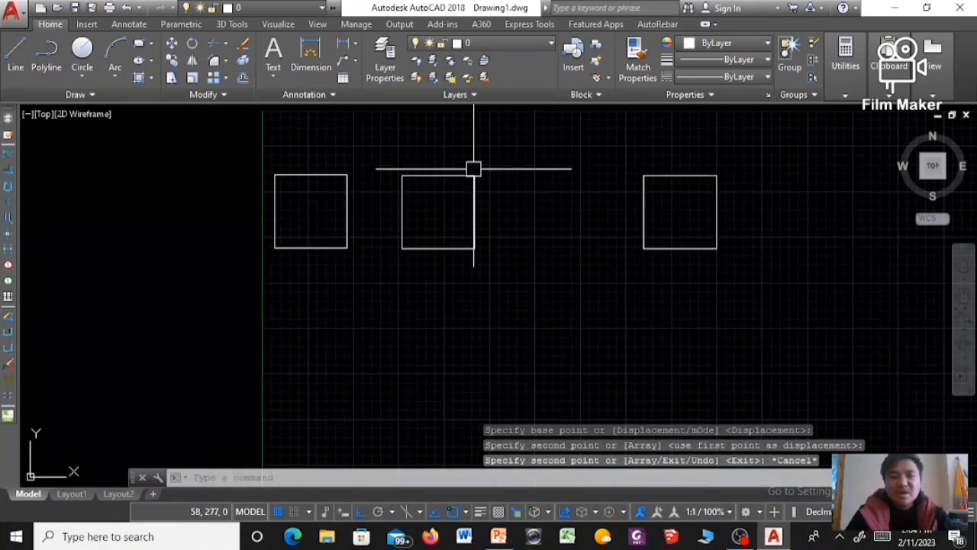
# Compare how the copied polyline square selects against the line square's top side, and erase the copied square.
pyautogui.click(695, 176)
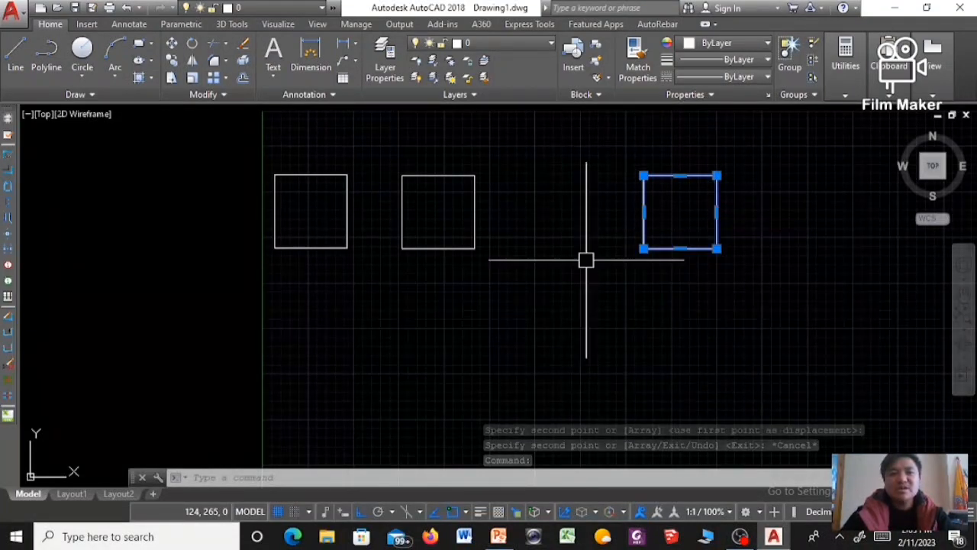
pyautogui.press('Escape')
pyautogui.click(310, 175)
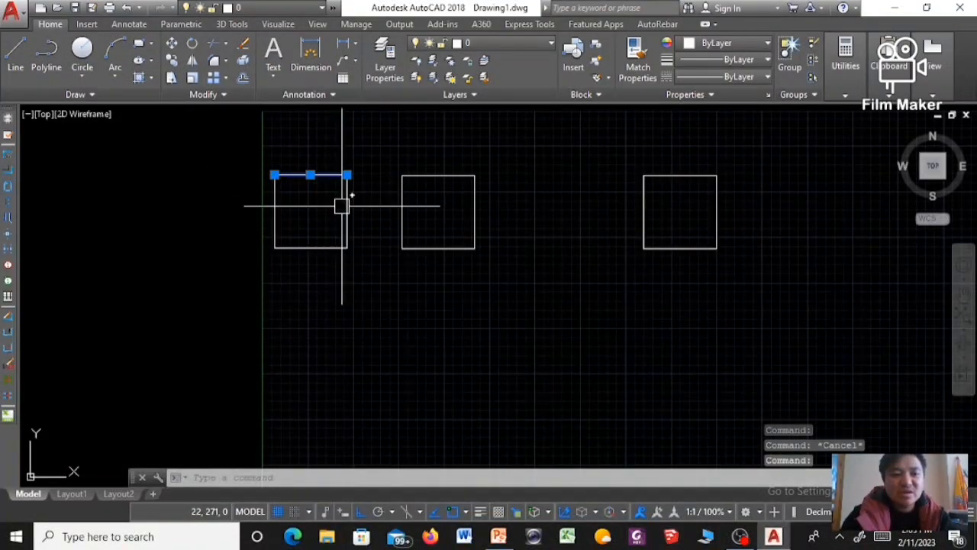
pyautogui.press('Escape')
pyautogui.moveTo(680, 171)
pyautogui.mouseDown()
pyautogui.moveTo(654, 163)
pyautogui.moveTo(684, 280)
pyautogui.mouseUp()
pyautogui.press('Delete')
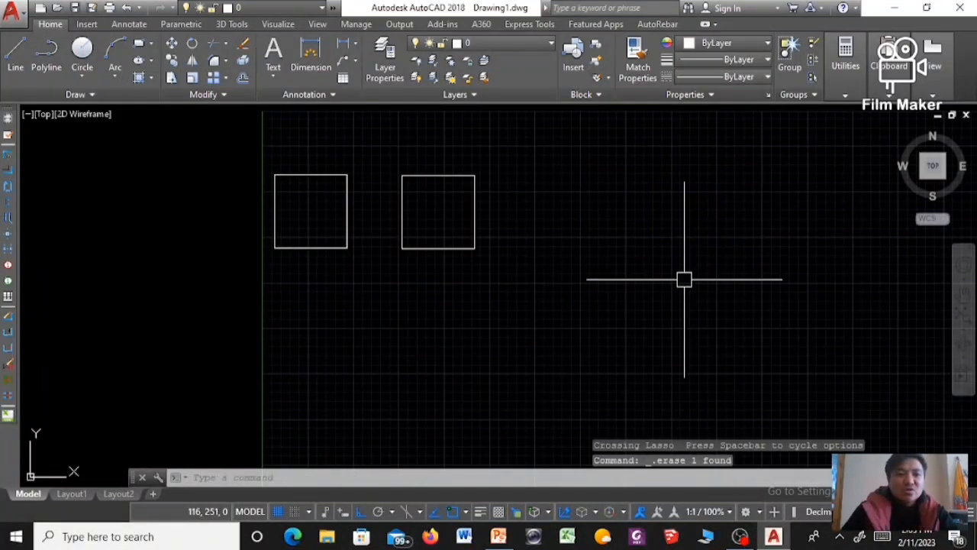
# Draw a circle with a 20 mm radius centred below the two squares.
pyautogui.click(82, 50)
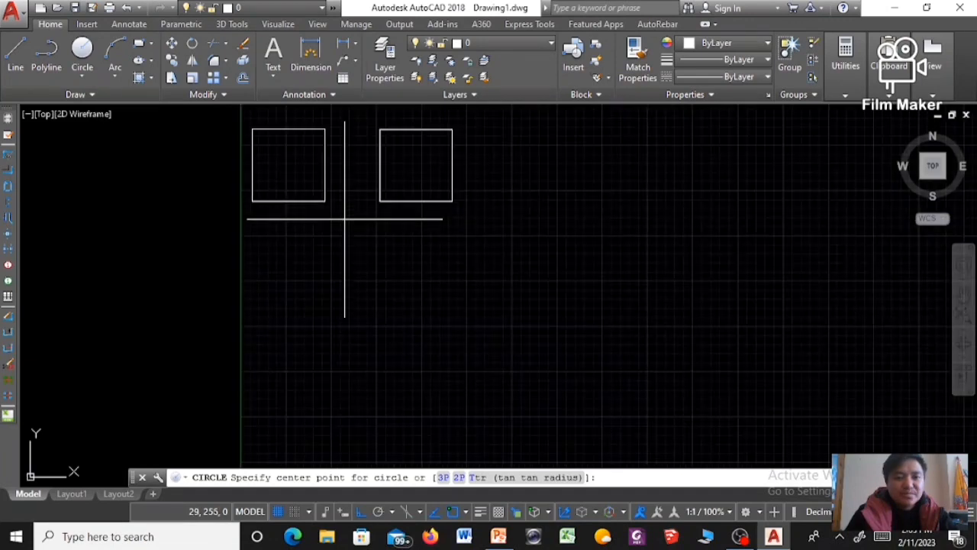
pyautogui.click(357, 299)
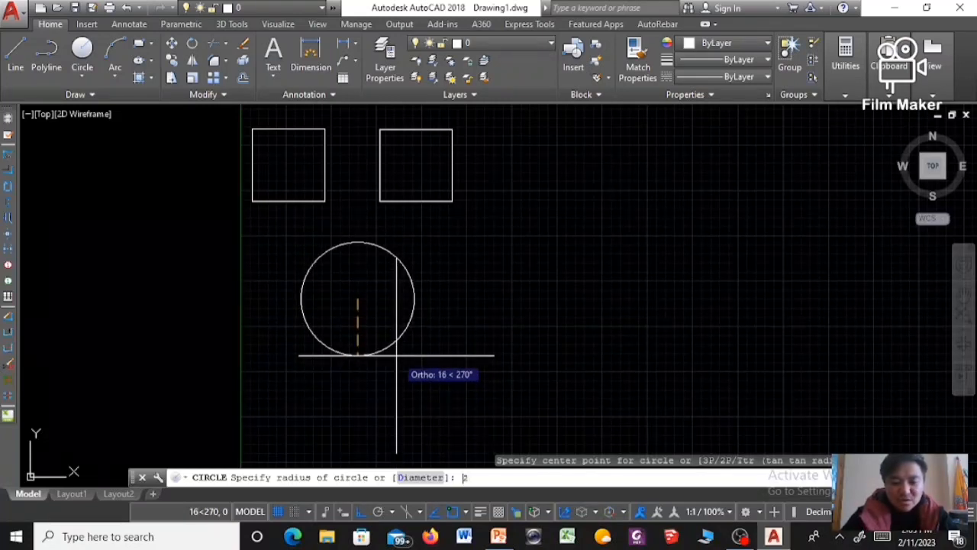
pyautogui.write('20')
pyautogui.press('Return')
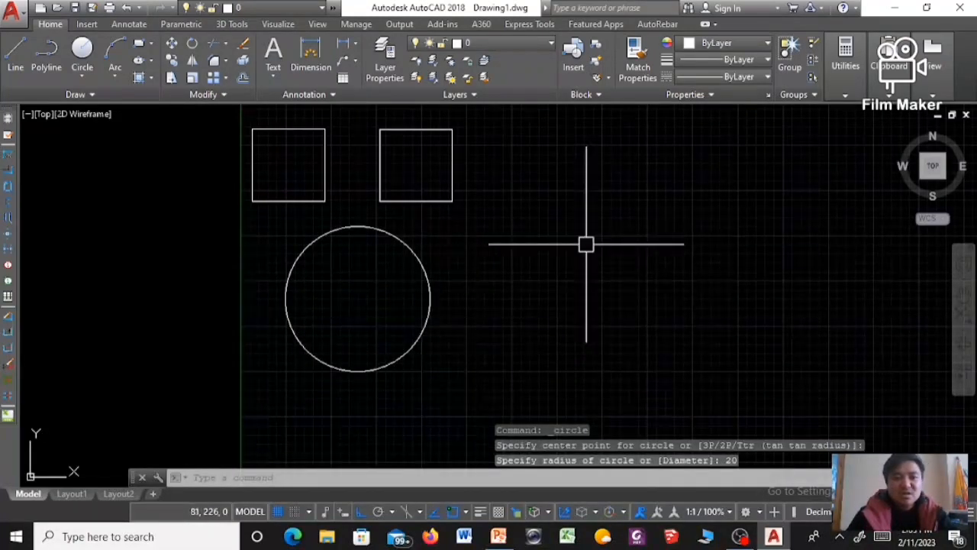
# Draw a three-point arc bulging upward, just to the right of the circle.
pyautogui.scroll(-6, 324, 290)
pyautogui.scroll(5, 325, 294)
pyautogui.scroll(-3, 325, 293)
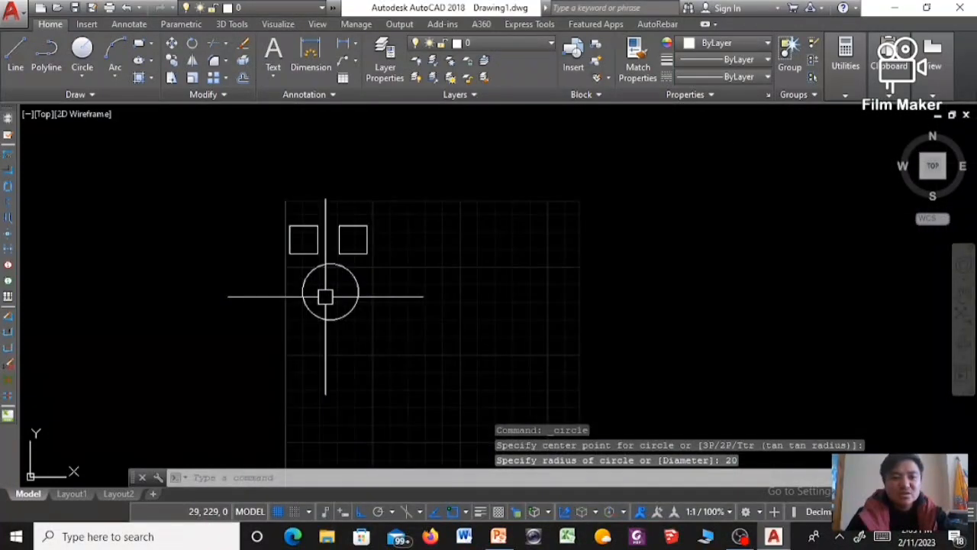
pyautogui.scroll(7, 325, 295)
pyautogui.scroll(-2, 266, 255)
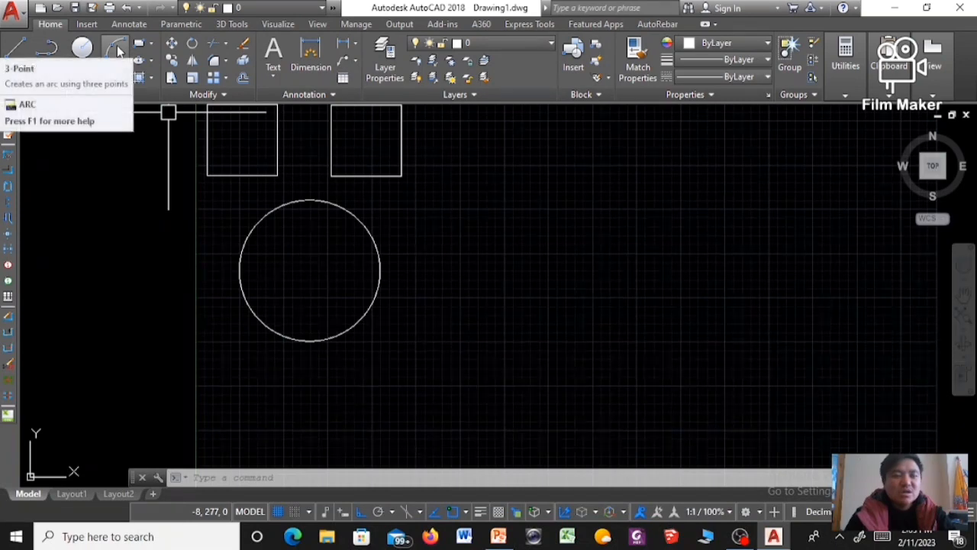
pyautogui.click(117, 52)
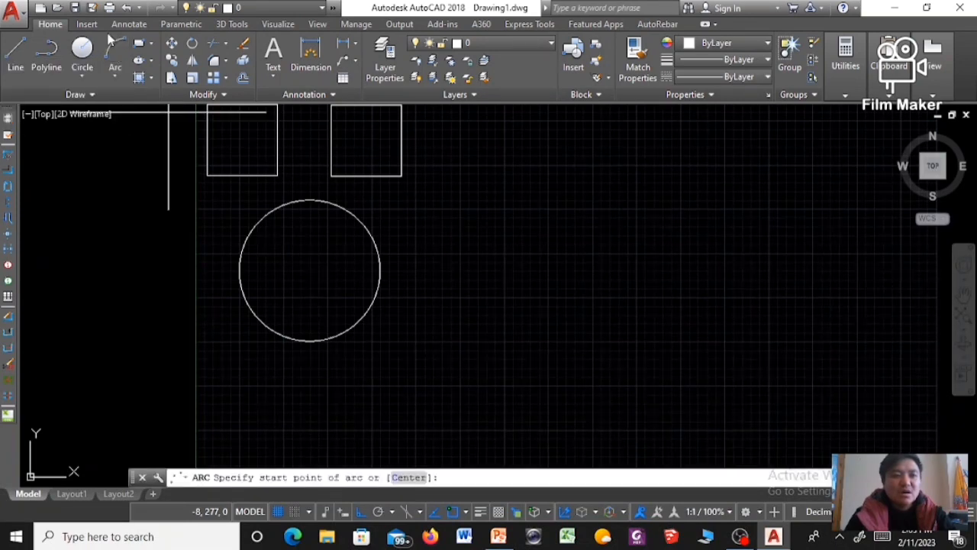
pyautogui.scroll(-3, 451, 265)
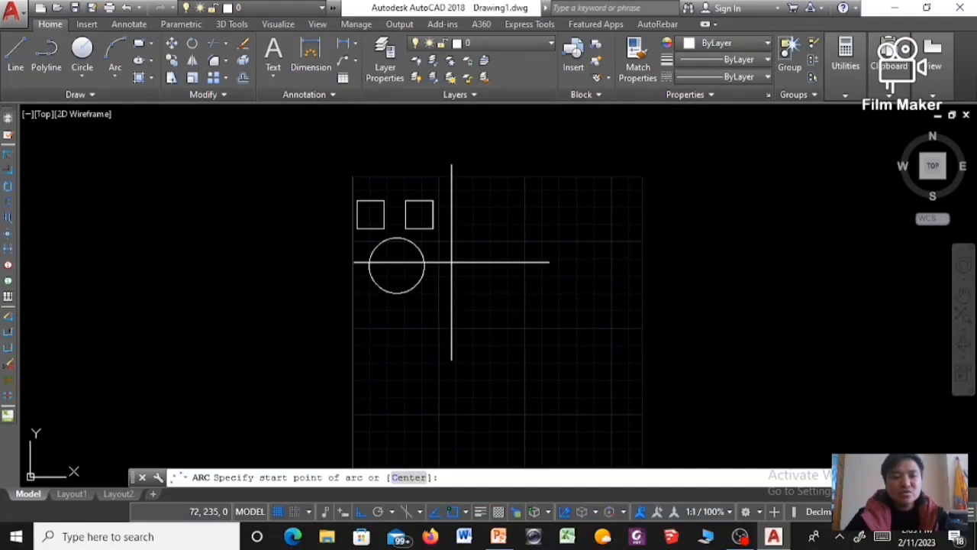
pyautogui.scroll(2, 433, 259)
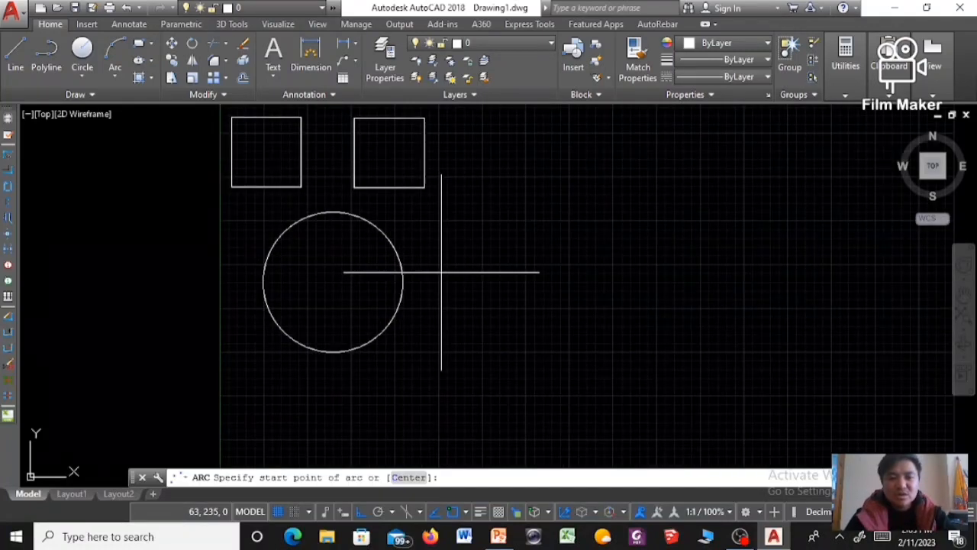
pyautogui.click(439, 265)
pyautogui.click(511, 181)
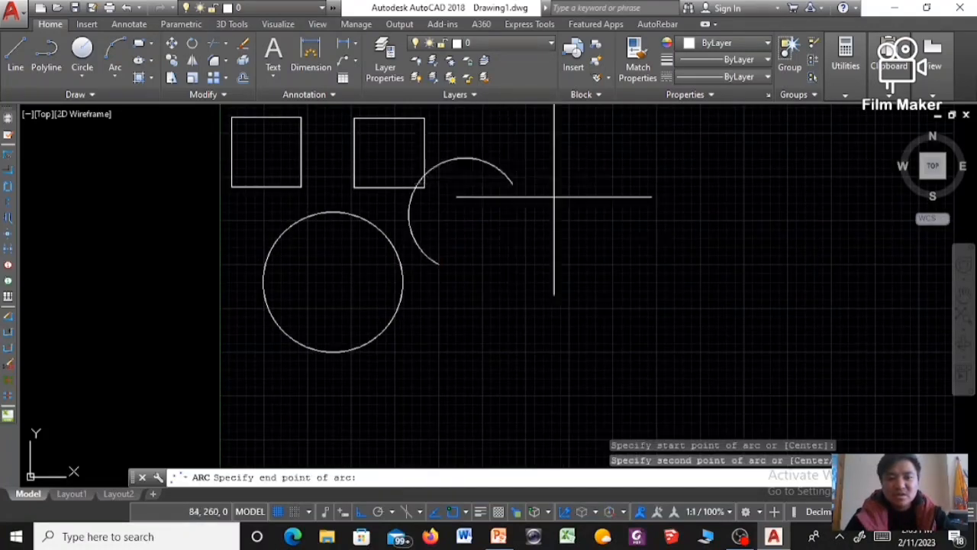
pyautogui.click(628, 260)
# Draw a second upward-bulging three-point arc to the right of the first, with its ends at about the same level.
pyautogui.press('Return')
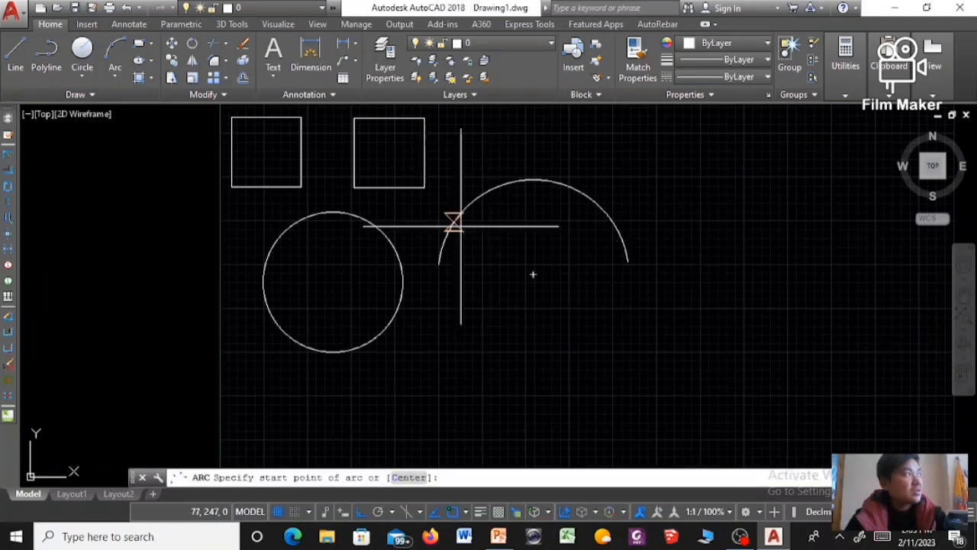
pyautogui.scroll(-3, 489, 227)
pyautogui.scroll(5, 550, 198)
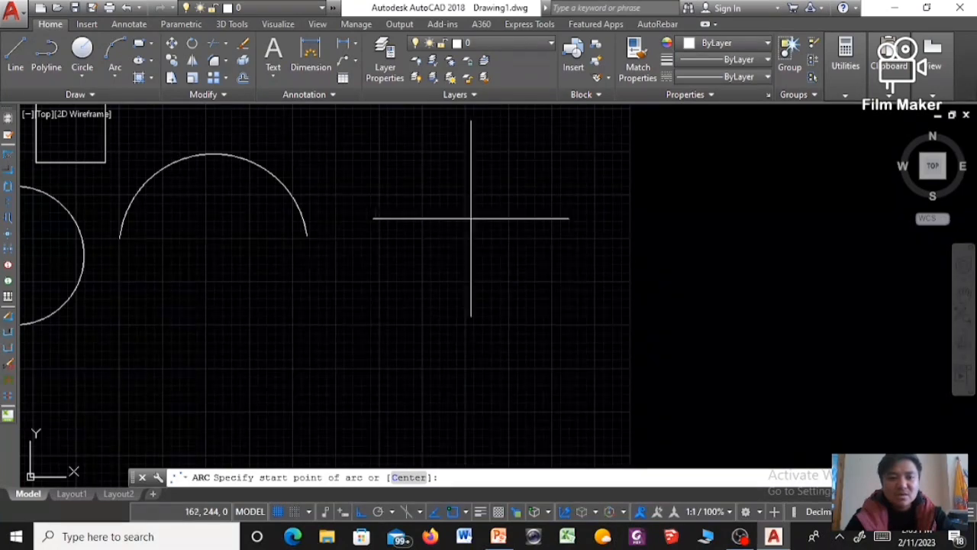
pyautogui.press('Return')
pyautogui.press('Escape')
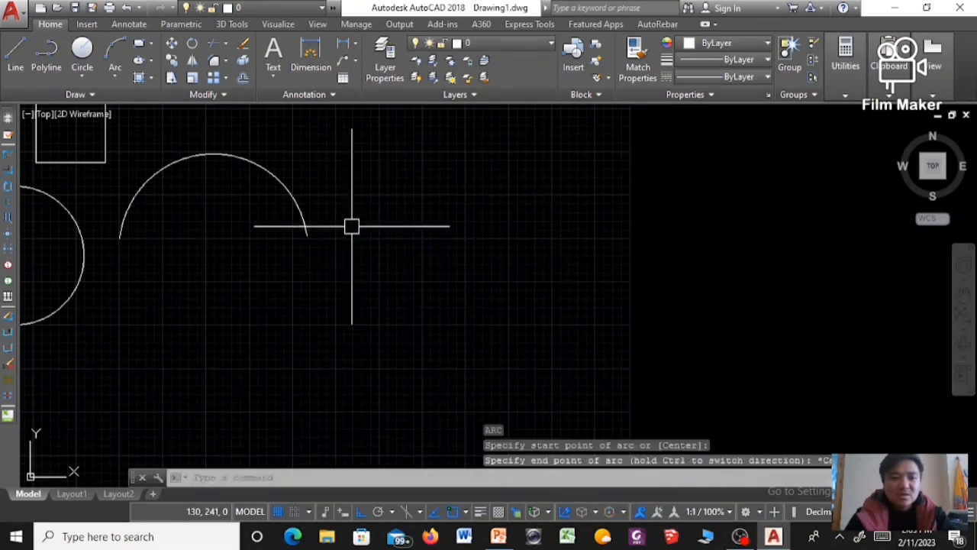
pyautogui.press('Return')
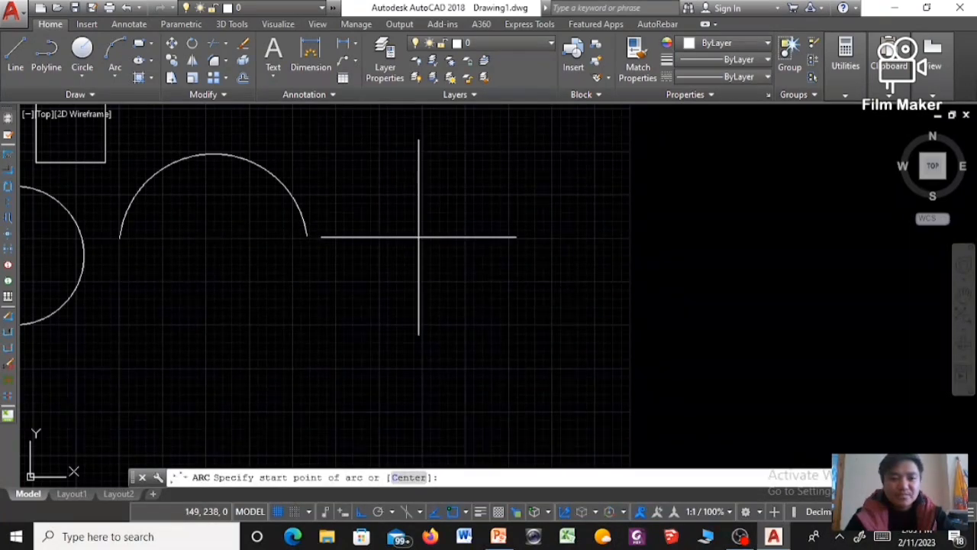
pyautogui.click(354, 236)
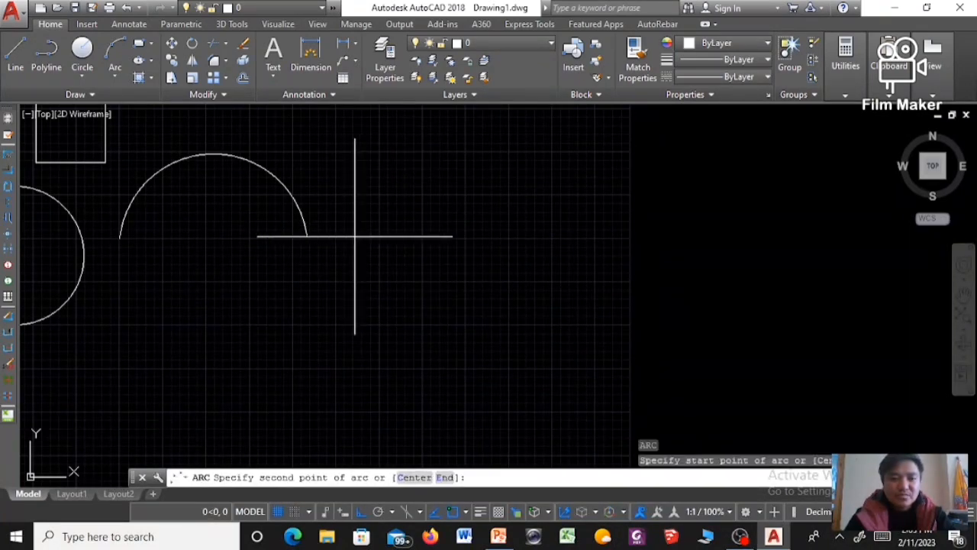
pyautogui.click(454, 164)
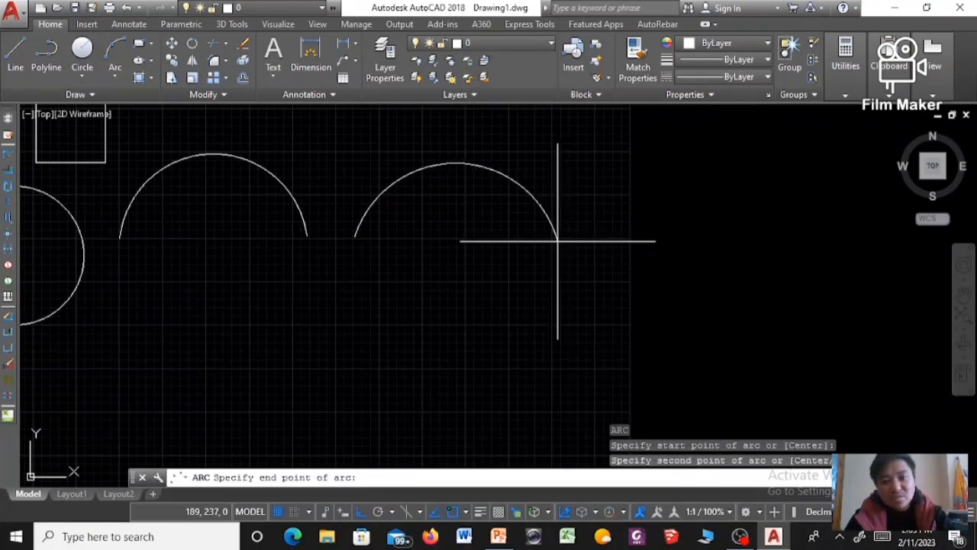
pyautogui.click(558, 235)
# Draw a third three-point arc above the other two, from the top of the left arc to near the top of the right arc.
pyautogui.press('Return')
pyautogui.scroll(-3, 585, 263)
pyautogui.scroll(3, 500, 201)
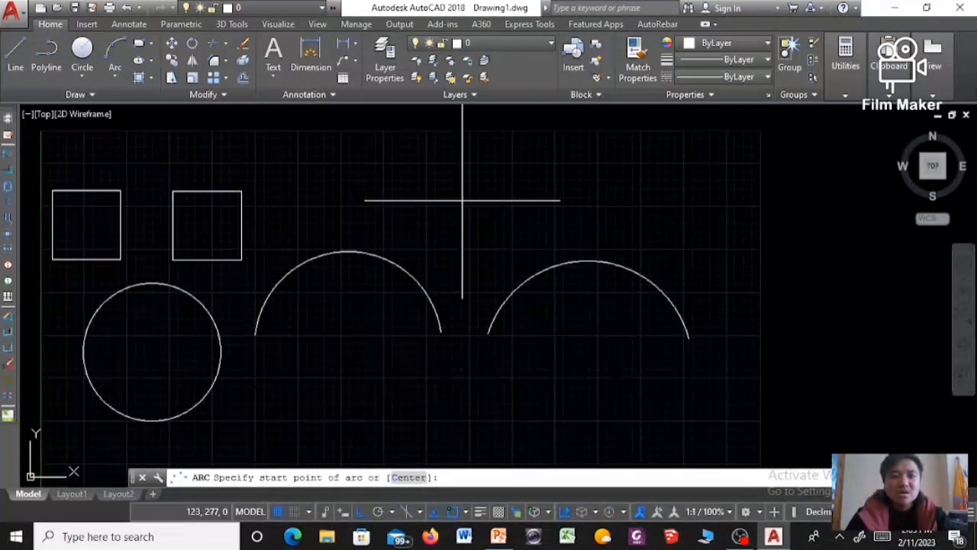
pyautogui.press('Return')
pyautogui.press('Escape')
pyautogui.press('Return')
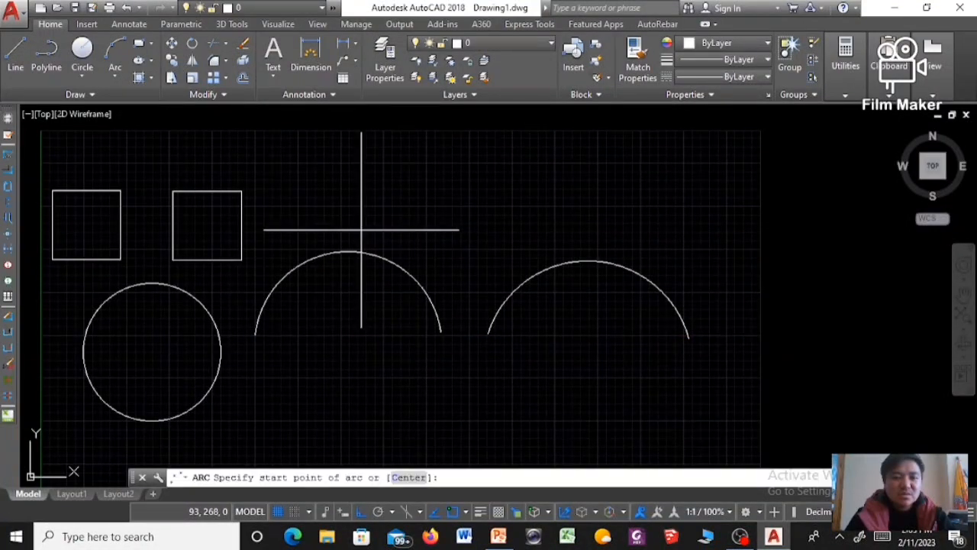
pyautogui.click(349, 250)
pyautogui.click(451, 172)
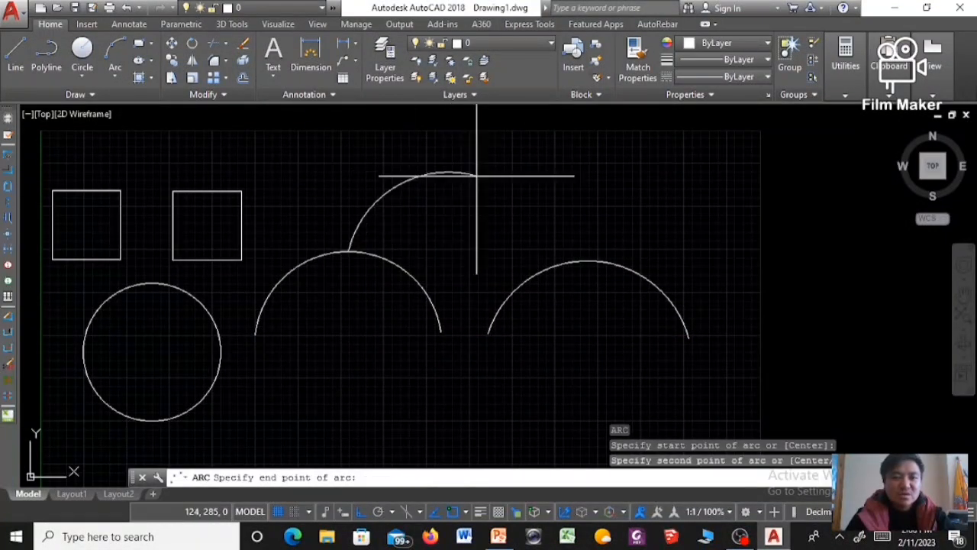
pyautogui.click(574, 261)
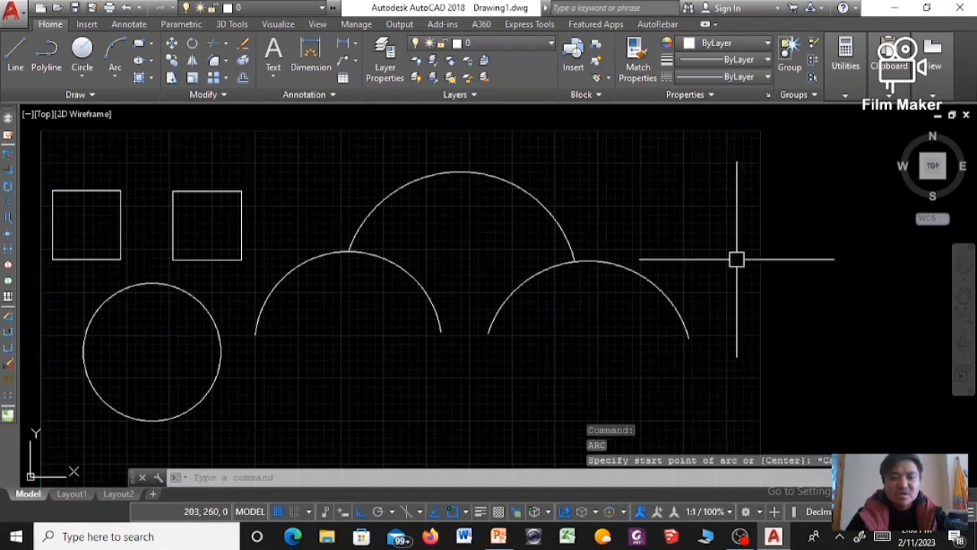
pyautogui.press('Escape')
pyautogui.press('Escape')
pyautogui.press('Escape')
# Trim away the inner portions of the two lower arcs beneath the upper arc, leaving a cloud-shaped outline.
pyautogui.write('tr')
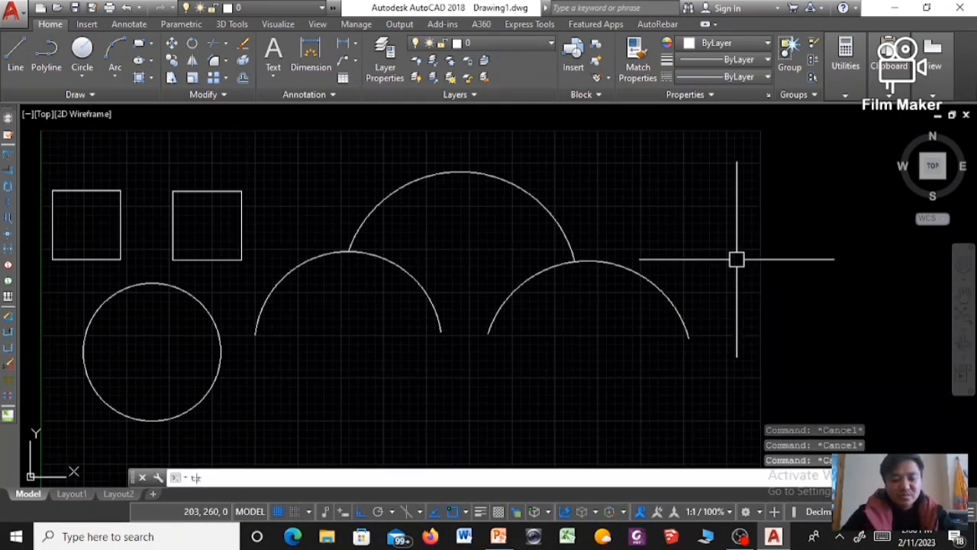
pyautogui.write('im')
pyautogui.press('Return')
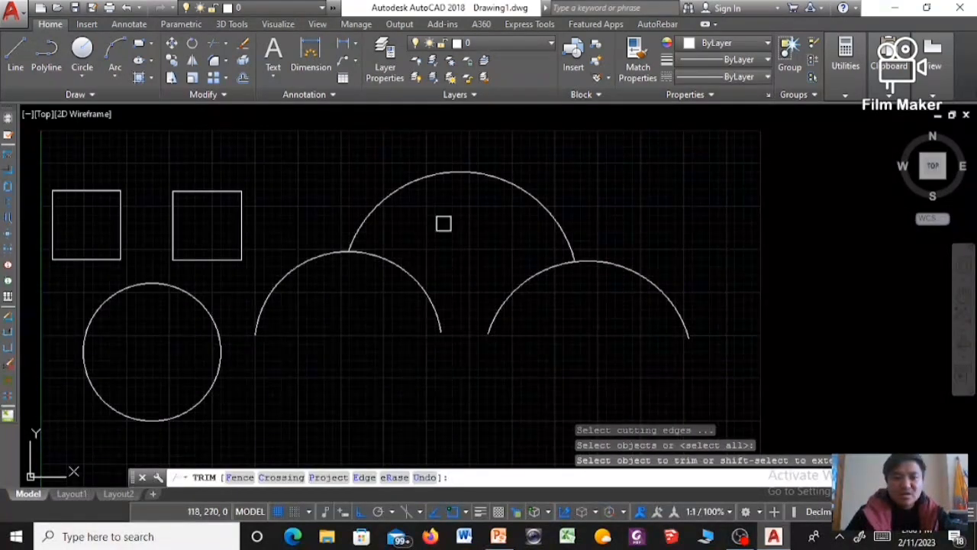
pyautogui.click(398, 273)
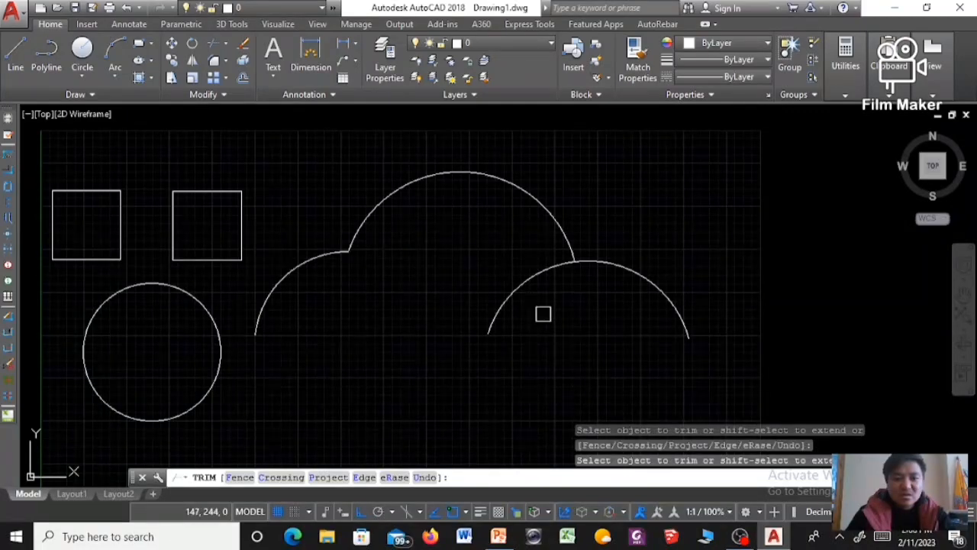
pyautogui.scroll(-2, 489, 310)
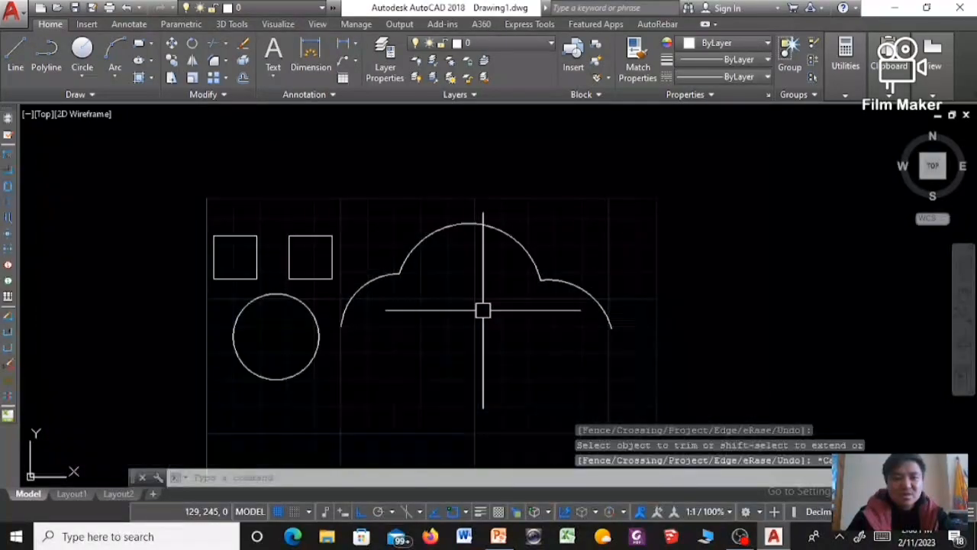
pyautogui.press('Escape')
pyautogui.press('Escape')
pyautogui.press('Escape')
# Draw connected lines from the cloud's left end upward, horizontally above the arcs, and down to the cloud's right end.
pyautogui.click(15, 48)
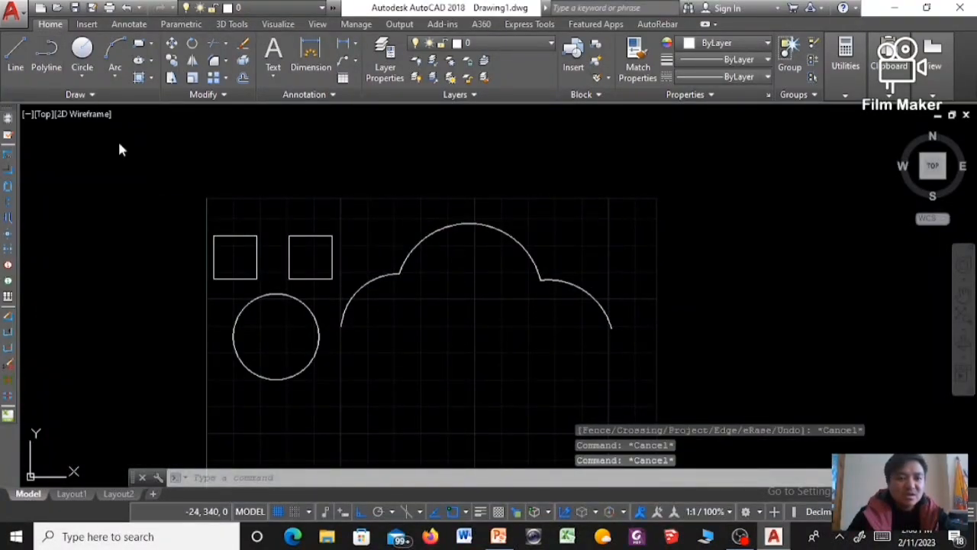
pyautogui.click(340, 326)
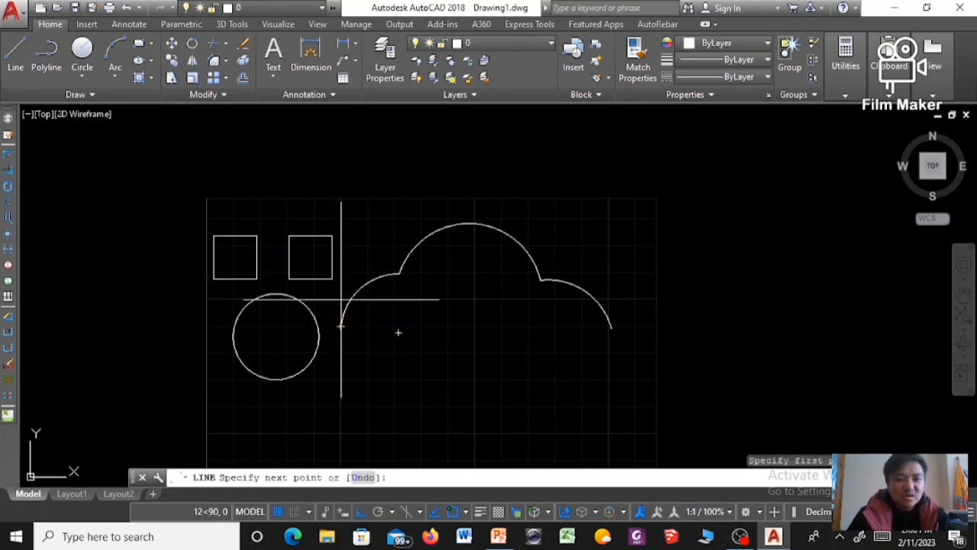
pyautogui.click(341, 219)
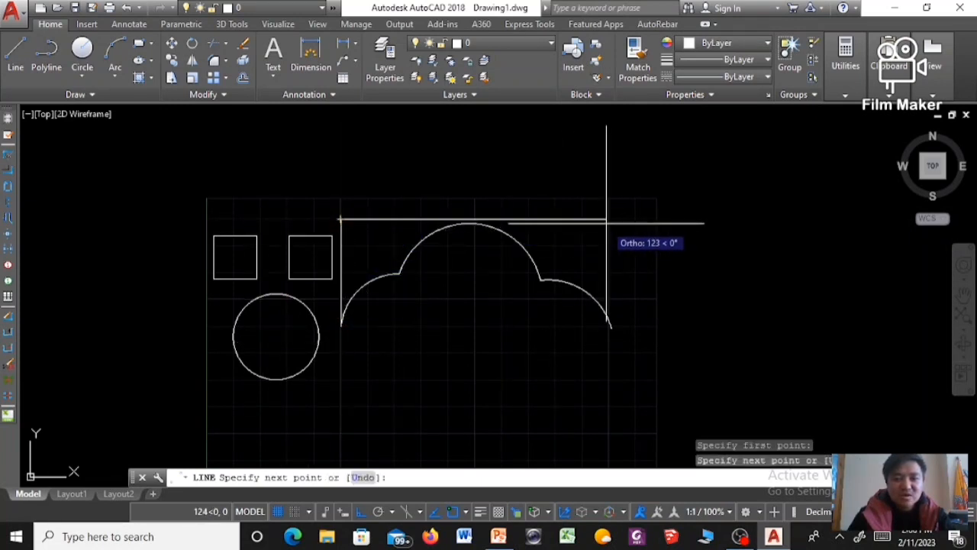
pyautogui.click(611, 328)
pyautogui.press('Escape')
pyautogui.scroll(-4, 622, 283)
pyautogui.scroll(4, 624, 266)
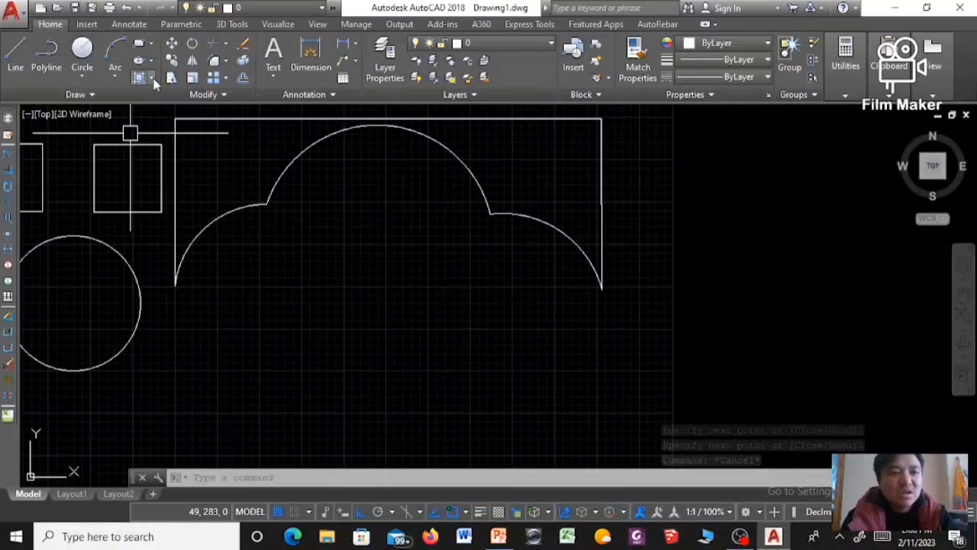
pyautogui.scroll(-2, 377, 224)
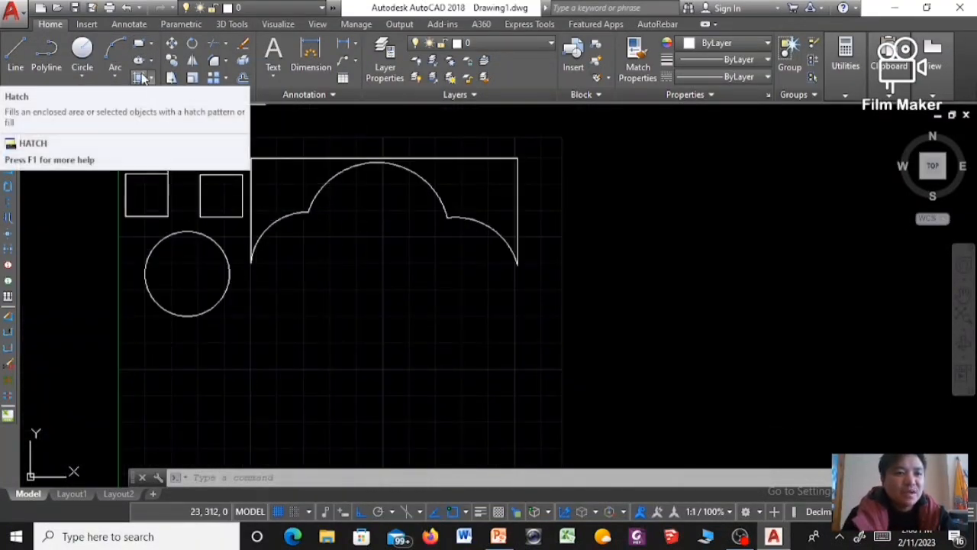
pyautogui.press('Escape')
pyautogui.press('Escape')
pyautogui.press('Escape')
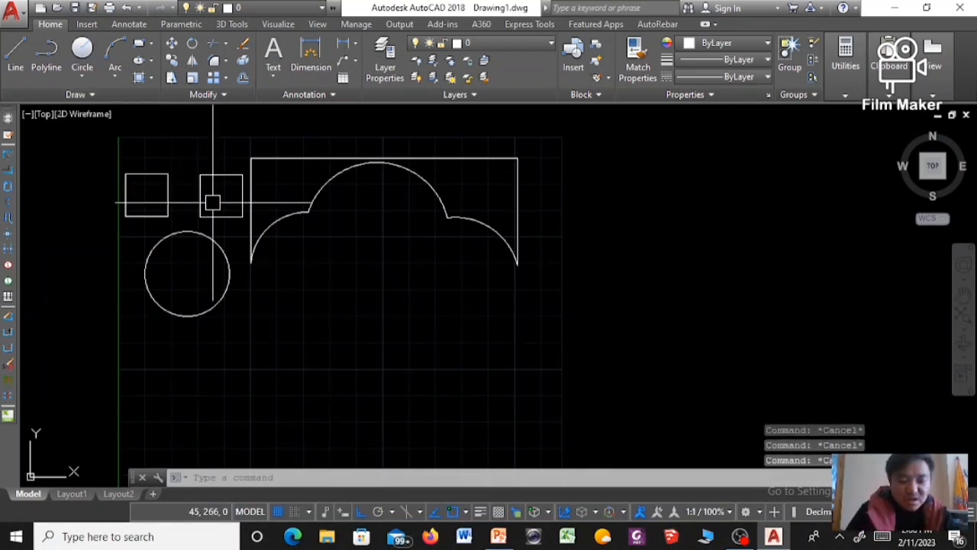
# Hatch the inside of the square nearest the cloud outline with the BRICK pattern at a scale of 10.
pyautogui.write('h')
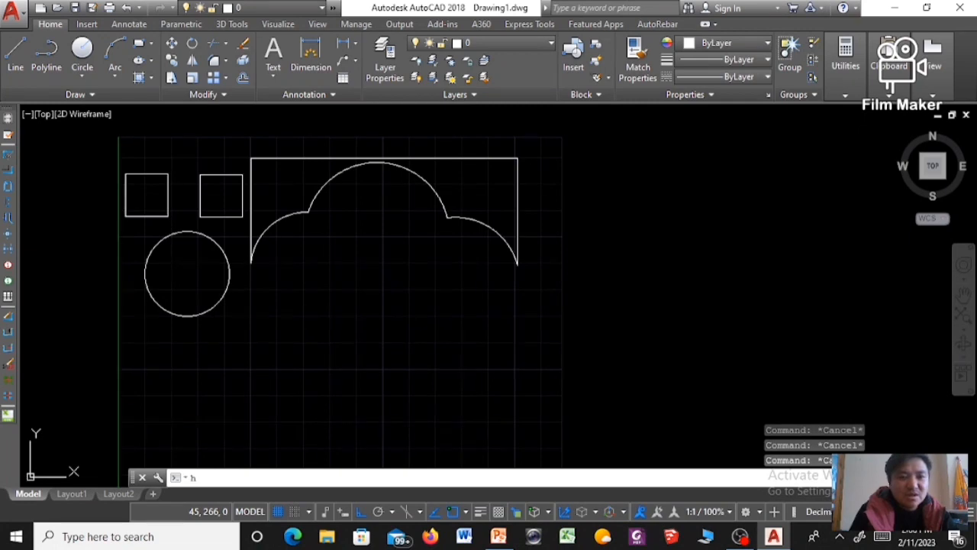
pyautogui.press('Return')
pyautogui.scroll(2, 367, 220)
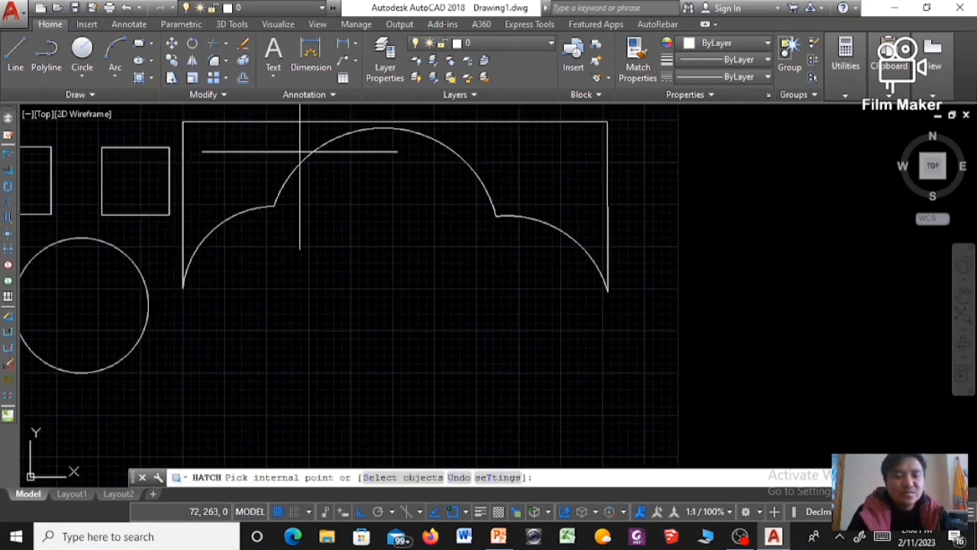
pyautogui.scroll(-2, 139, 400)
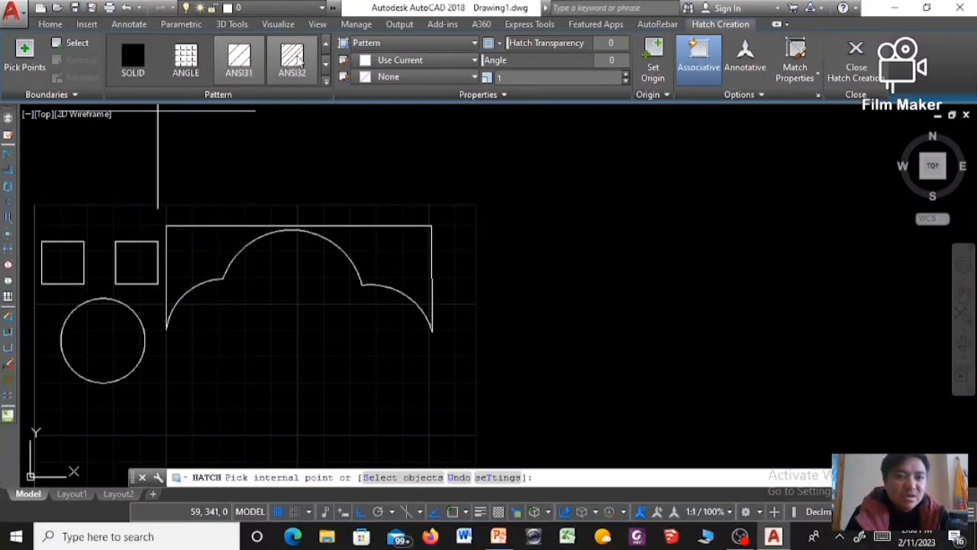
pyautogui.click(298, 61)
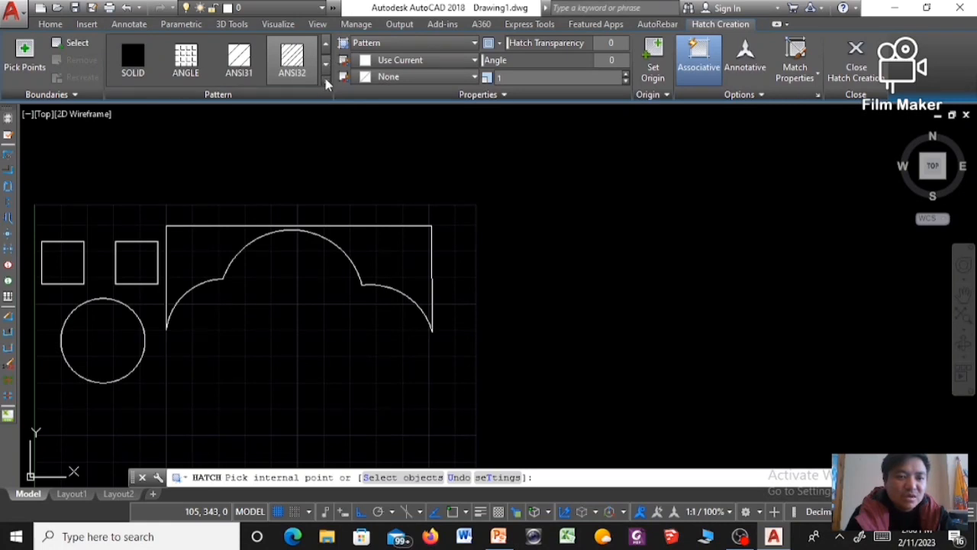
pyautogui.click(326, 79)
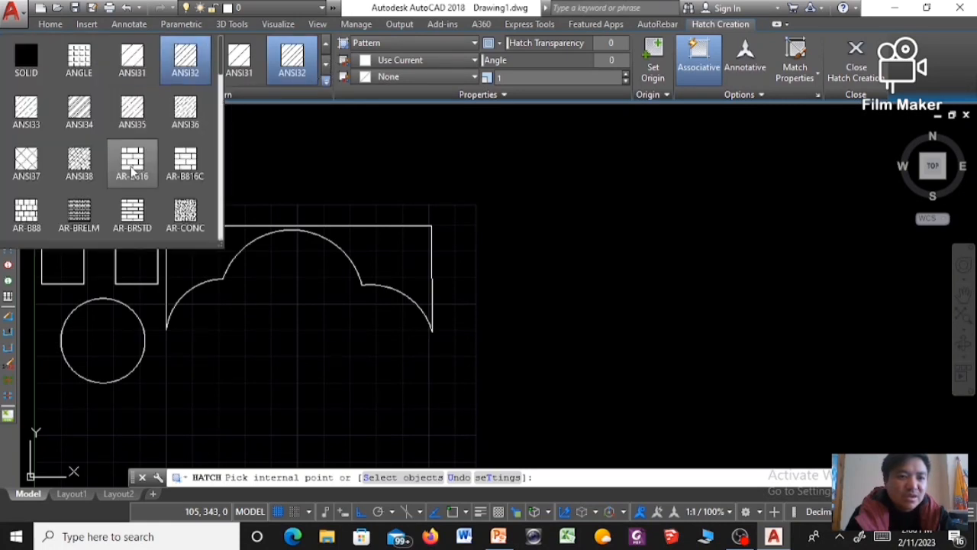
pyautogui.scroll(-2, 132, 168)
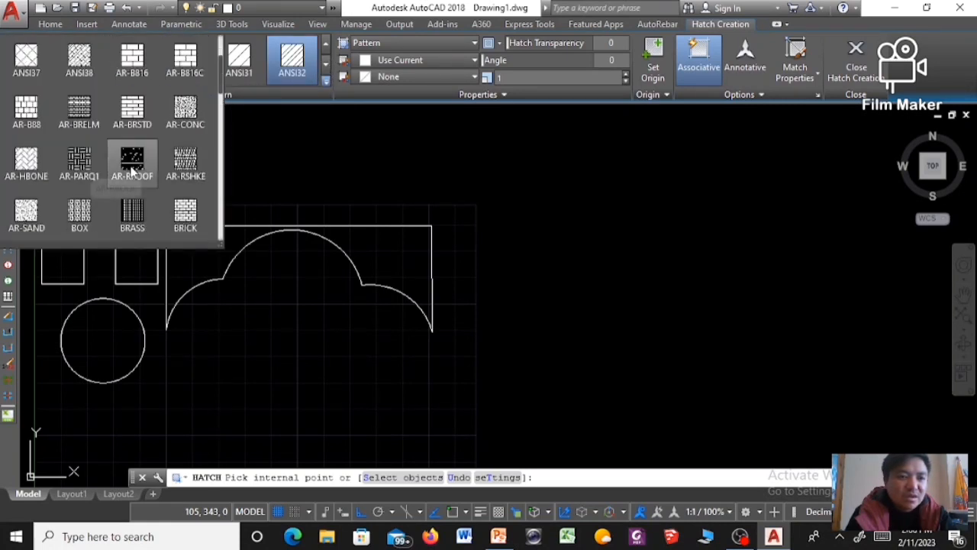
pyautogui.click(186, 216)
pyautogui.click(139, 265)
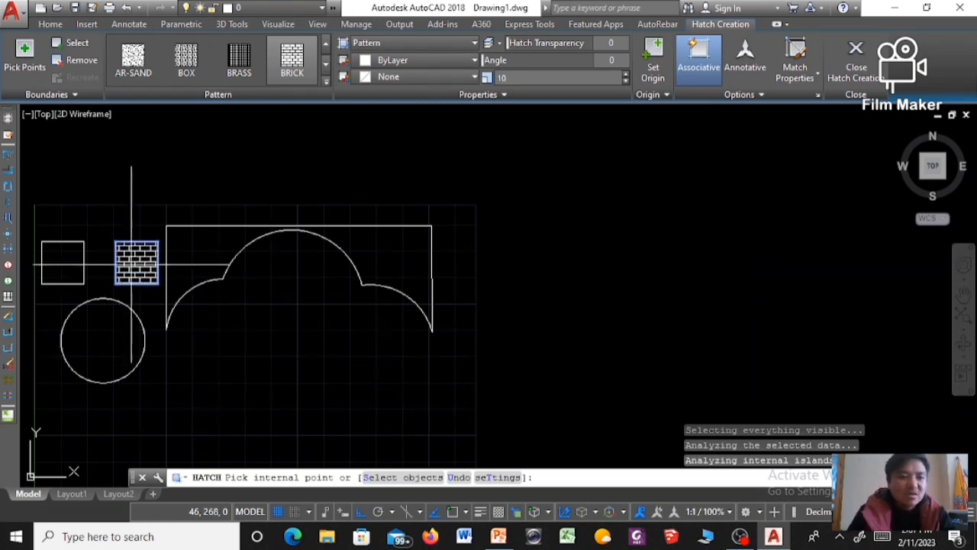
pyautogui.press('Escape')
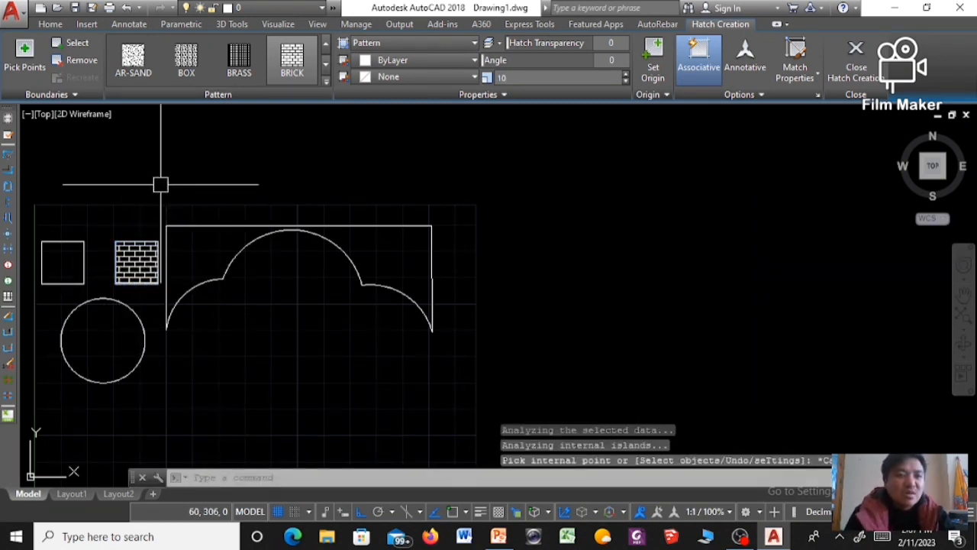
pyautogui.press('Escape')
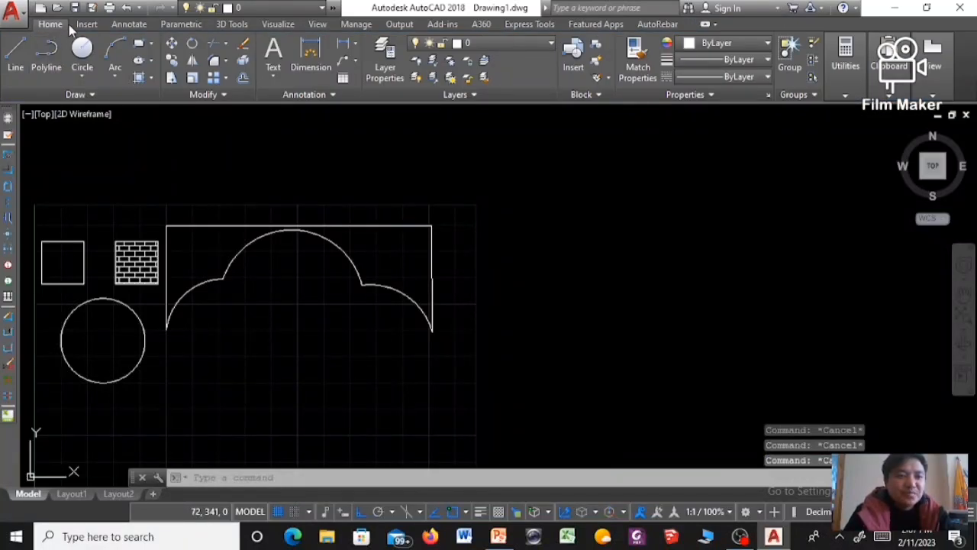
# Switch to the PowerPoint presentation to review the Drawing tools slide, and return to AutoCAD.
pyautogui.click(496, 536)
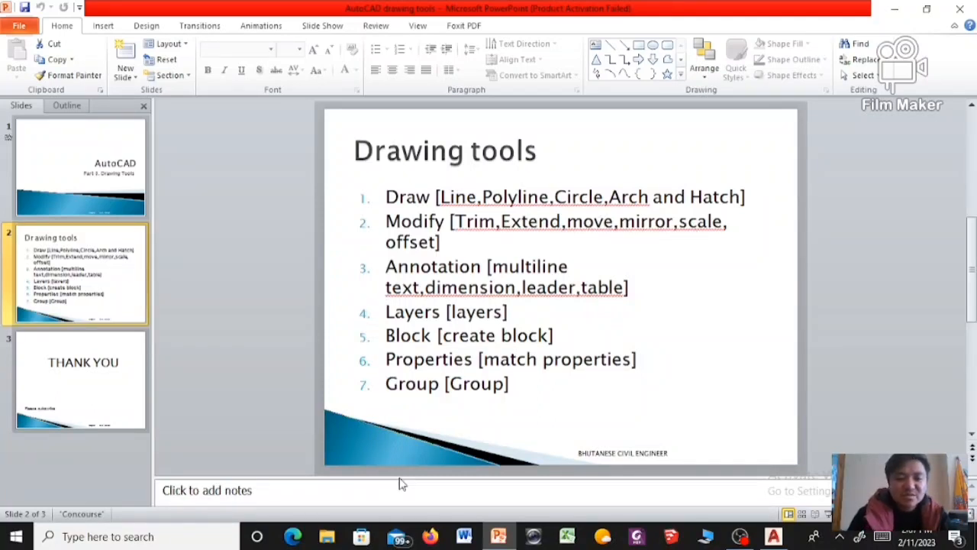
pyautogui.moveTo(494, 540)
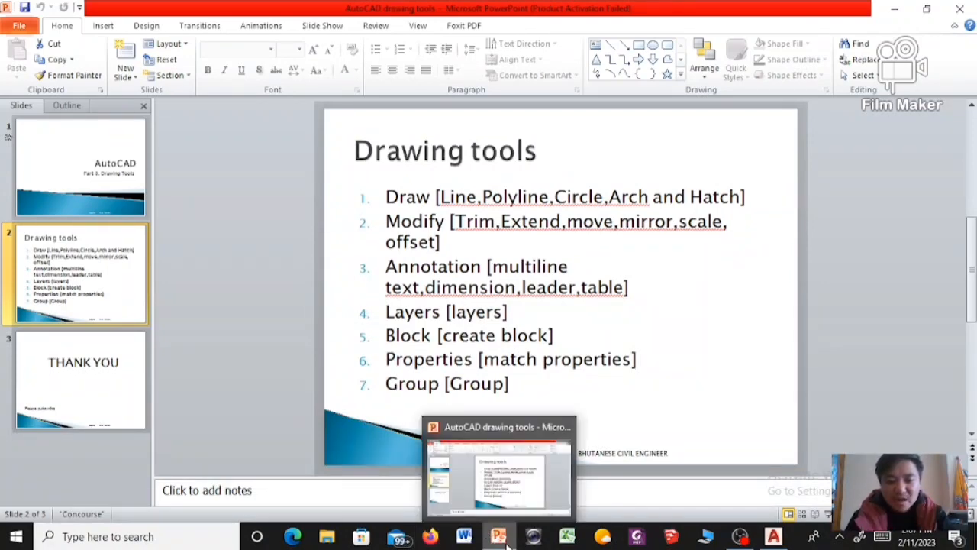
pyautogui.click(773, 536)
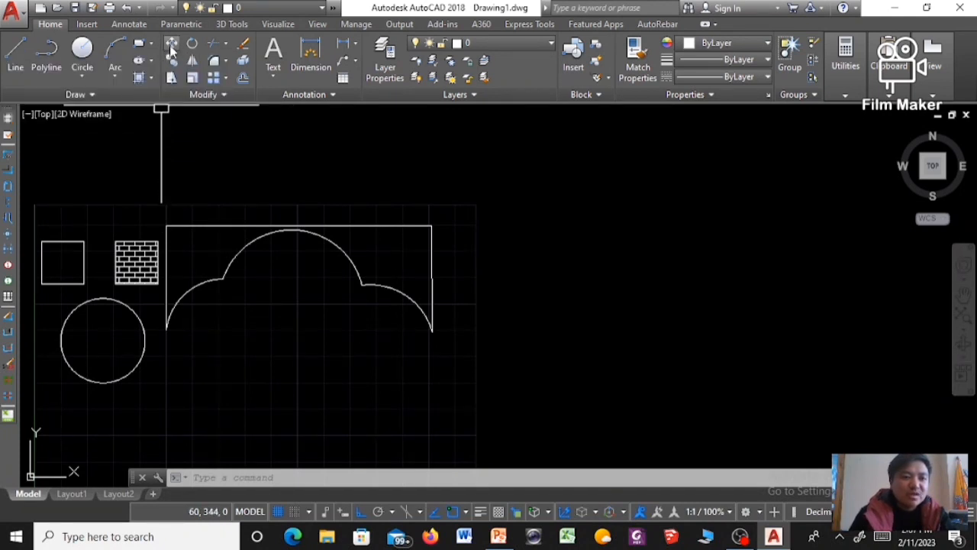
pyautogui.click(171, 46)
pyautogui.click(144, 252)
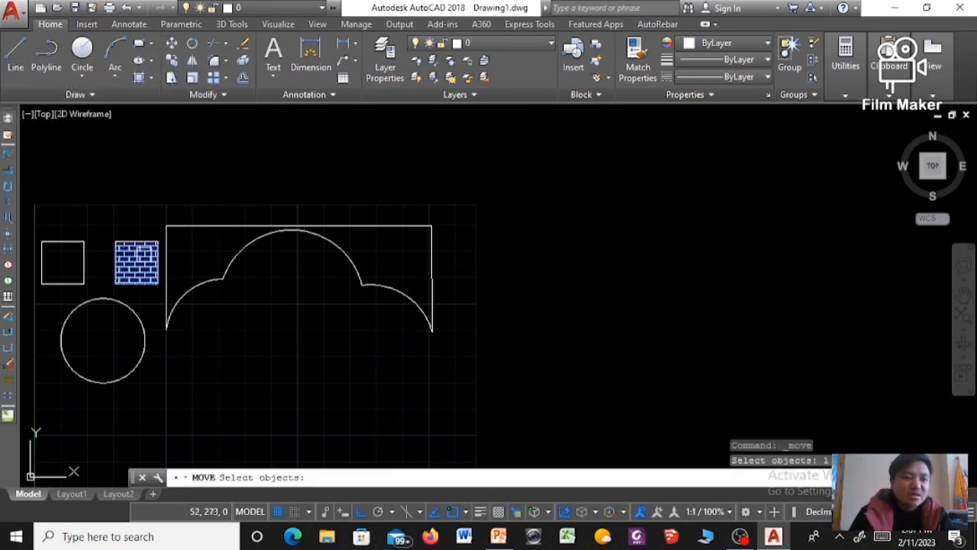
pyautogui.press('Escape')
pyautogui.scroll(-3, 218, 331)
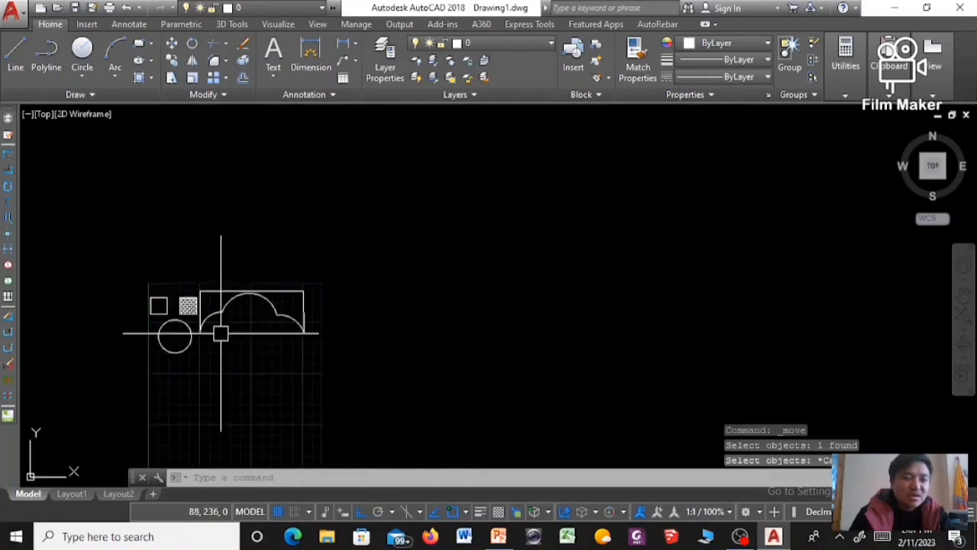
# Move the brick-hatched square together with its hatch about 30 mm straight up.
pyautogui.scroll(5, 218, 331)
pyautogui.moveTo(443, 197)
pyautogui.mouseDown()
pyautogui.moveTo(447, 179)
pyautogui.moveTo(399, 213)
pyautogui.moveTo(414, 274)
pyautogui.moveTo(430, 290)
pyautogui.mouseUp()
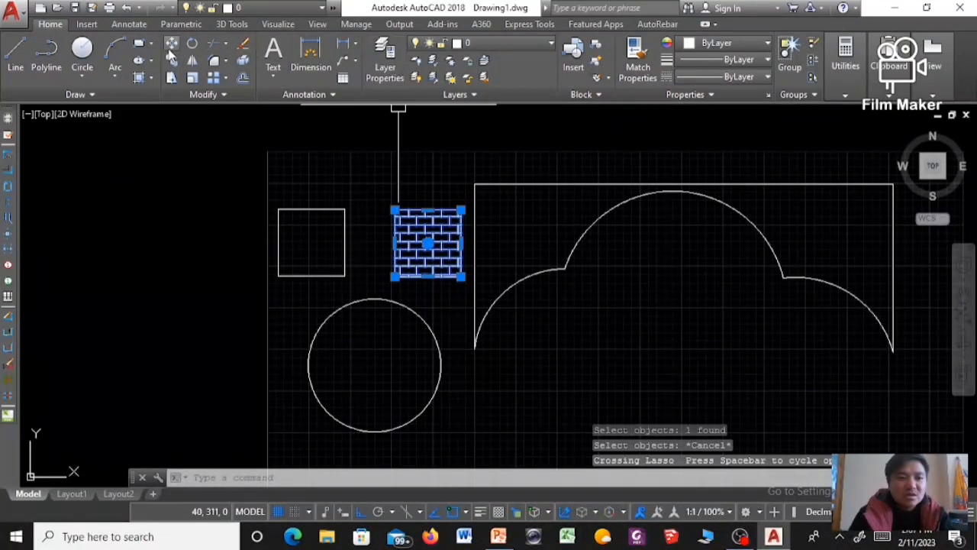
pyautogui.click(171, 46)
pyautogui.click(427, 241)
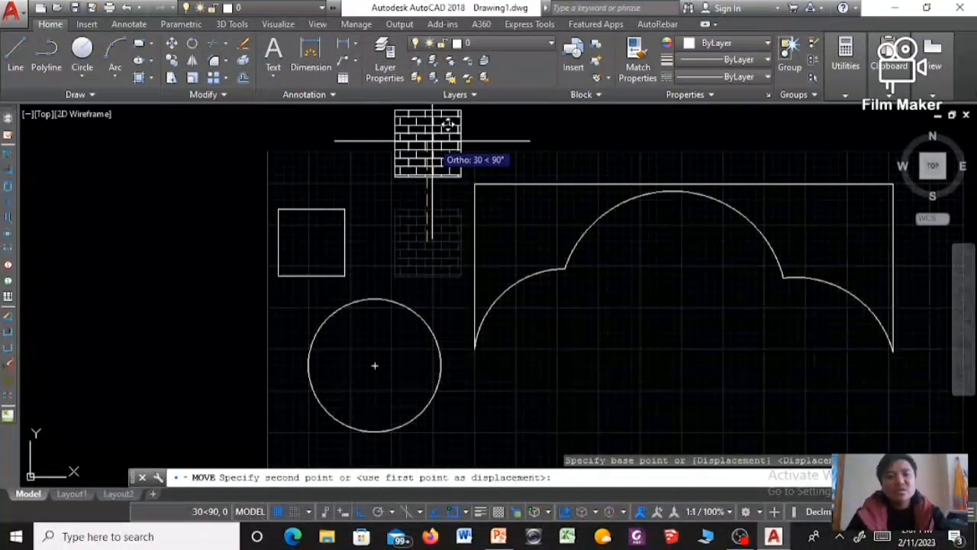
pyautogui.click(433, 141)
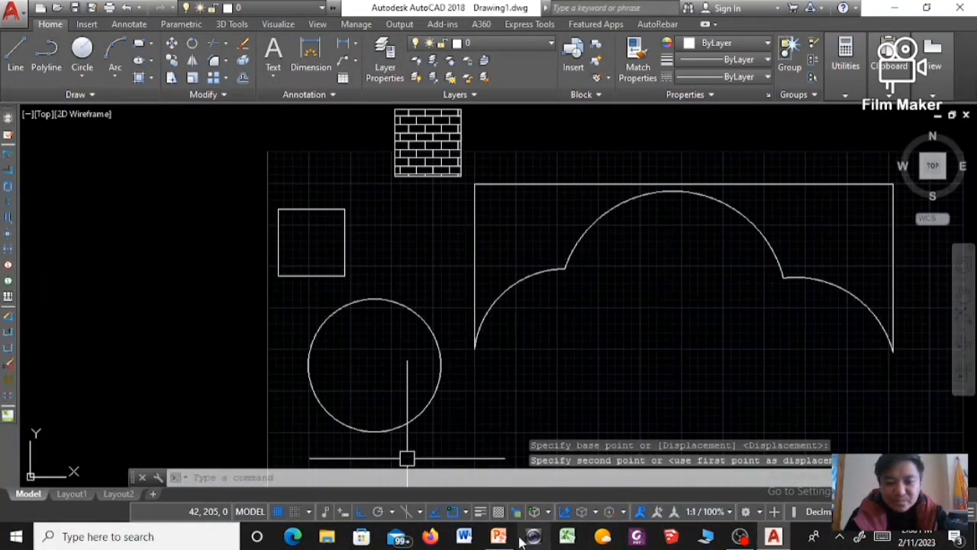
# Check the Modify tools listed on the PowerPoint slide and switch back to the AutoCAD drawing.
pyautogui.click(497, 537)
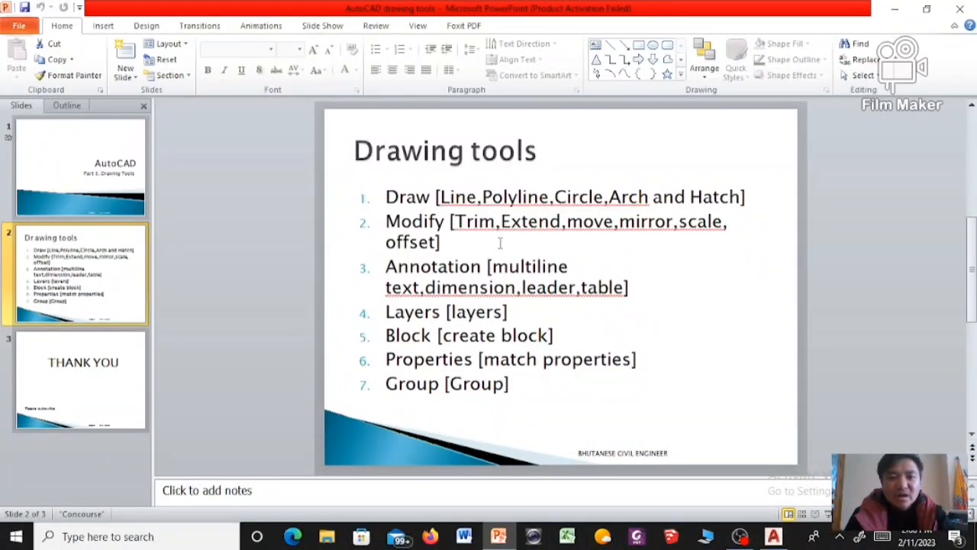
pyautogui.click(773, 537)
# Erase the cloud's three arcs along with the horizontal top line and right vertical line of its outline.
pyautogui.scroll(-2, 400, 358)
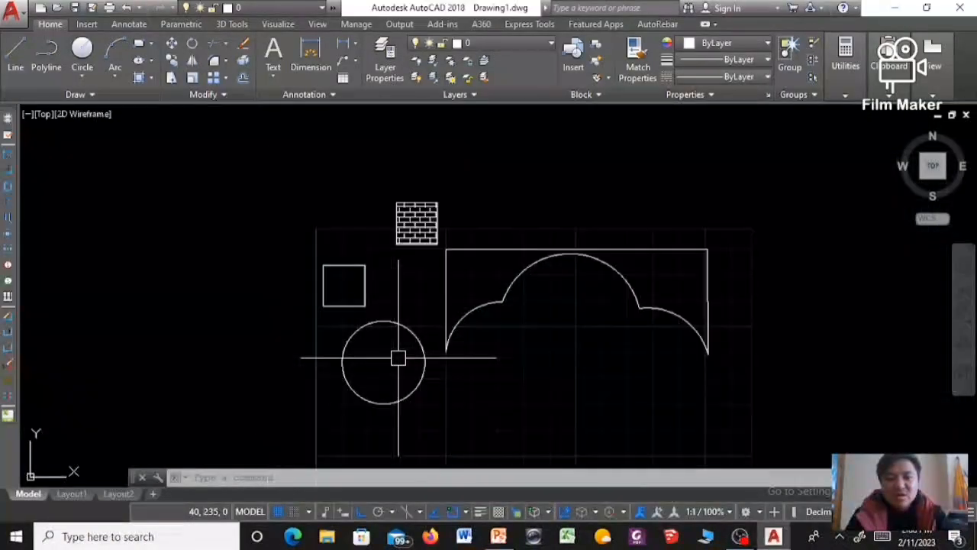
pyautogui.scroll(-2, 478, 334)
pyautogui.scroll(6, 478, 333)
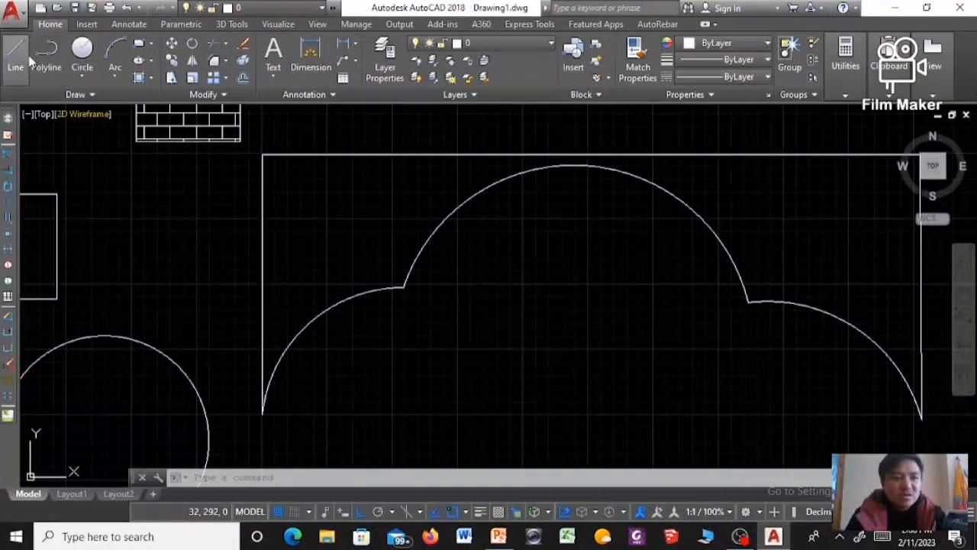
pyautogui.scroll(-4, 306, 232)
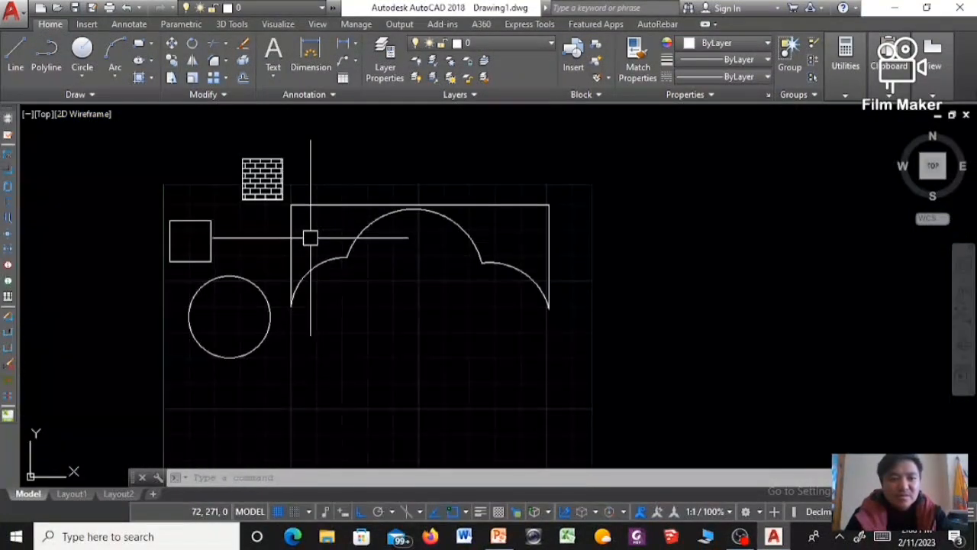
pyautogui.scroll(2, 314, 271)
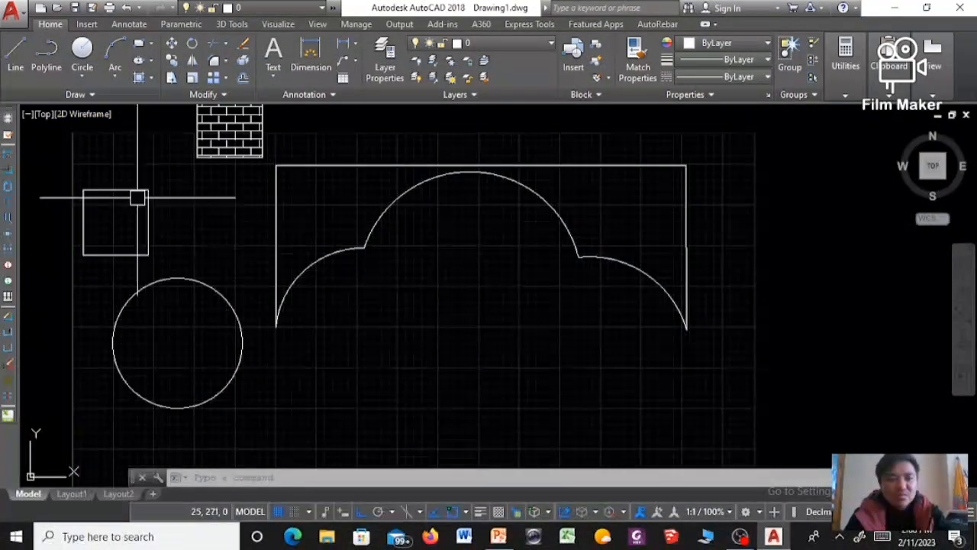
pyautogui.scroll(-2, 380, 188)
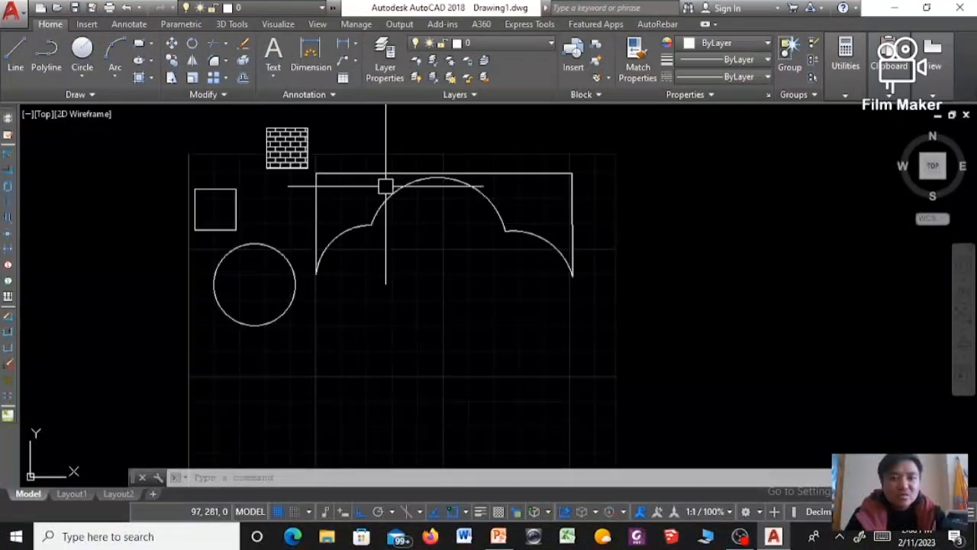
pyautogui.click(607, 165)
pyautogui.moveTo(583, 162)
pyautogui.mouseDown()
pyautogui.moveTo(541, 157)
pyautogui.moveTo(327, 189)
pyautogui.moveTo(404, 257)
pyautogui.moveTo(595, 278)
pyautogui.mouseUp()
pyautogui.press('Delete')
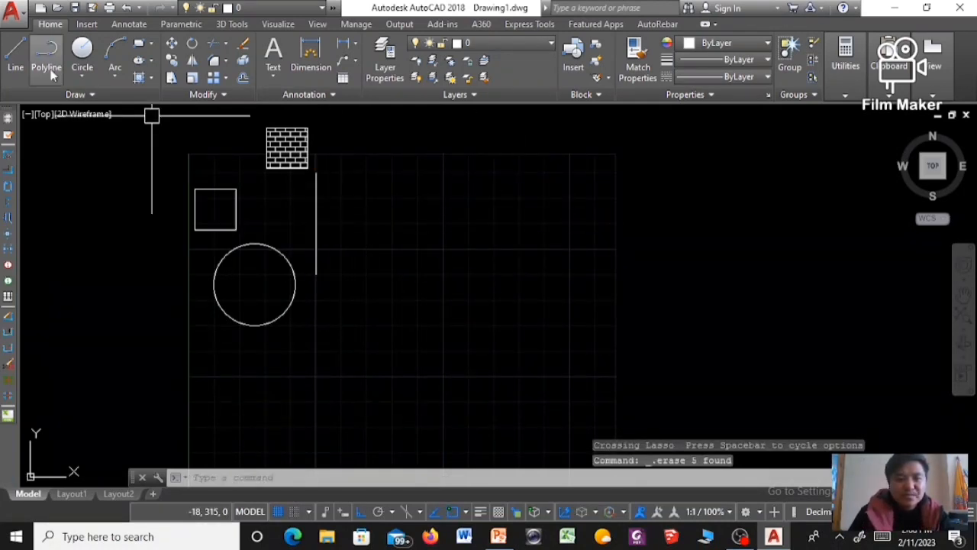
# Draw an upward-bulging three-point arc to the right of the remaining vertical line, starting at that line's lower end.
pyautogui.click(114, 50)
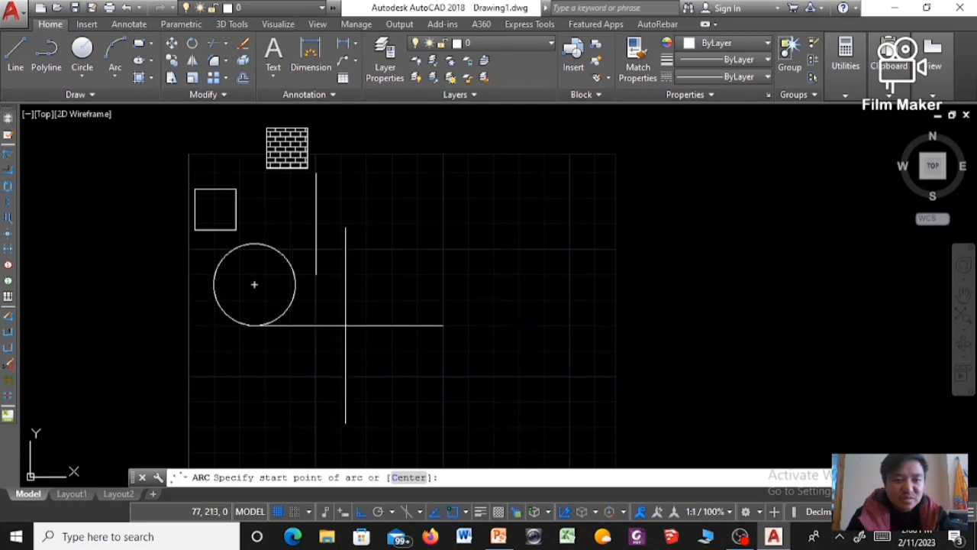
pyautogui.click(316, 273)
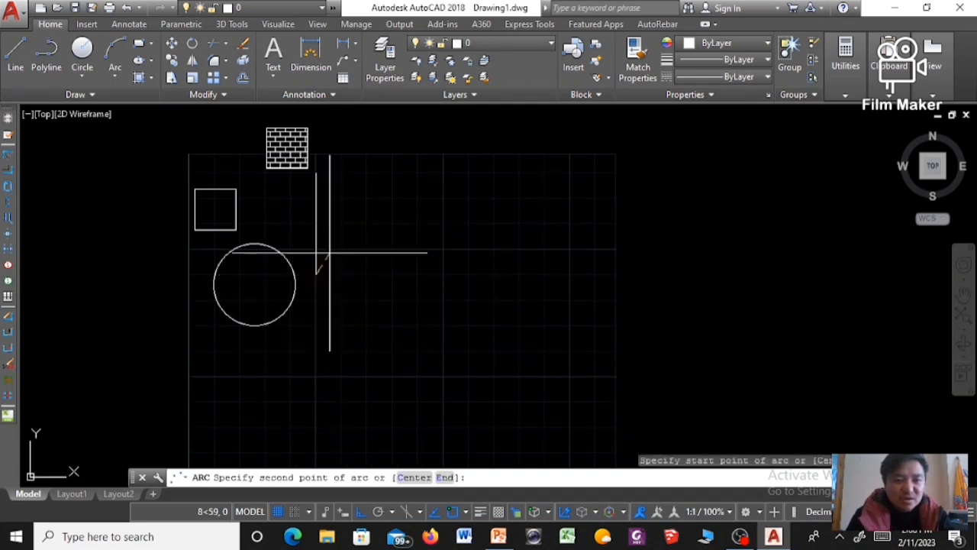
pyautogui.click(384, 223)
pyautogui.click(444, 273)
pyautogui.press('Return')
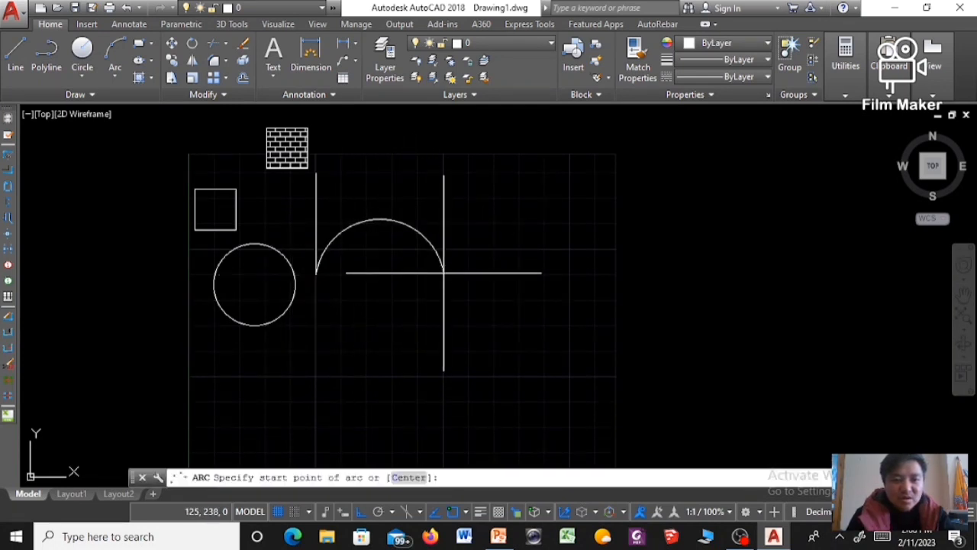
pyautogui.press('Return')
pyautogui.press('Escape')
# Draw a second upward-bulging three-point arc of similar width to the right of the first, leaving a gap between them.
pyautogui.press('Return')
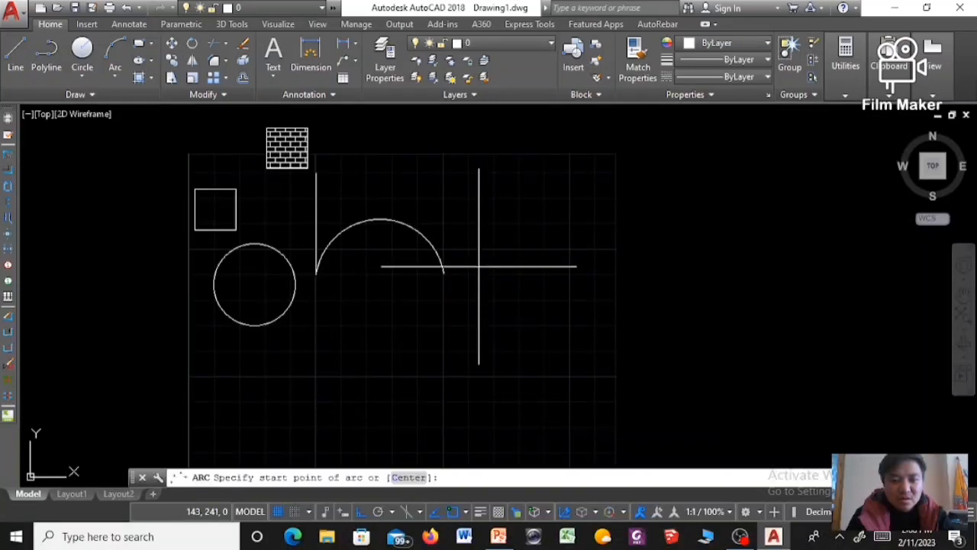
pyautogui.scroll(4, 471, 273)
pyautogui.click(460, 272)
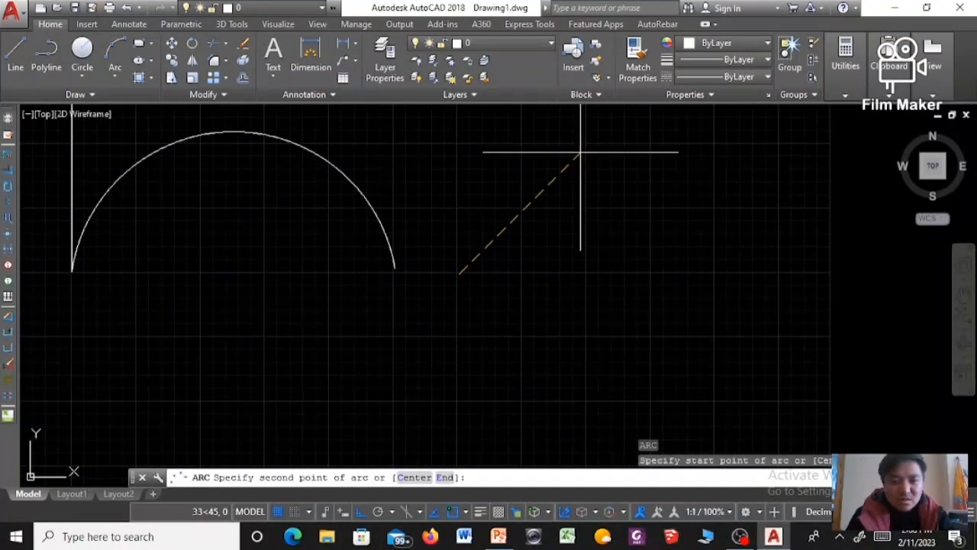
pyautogui.click(603, 145)
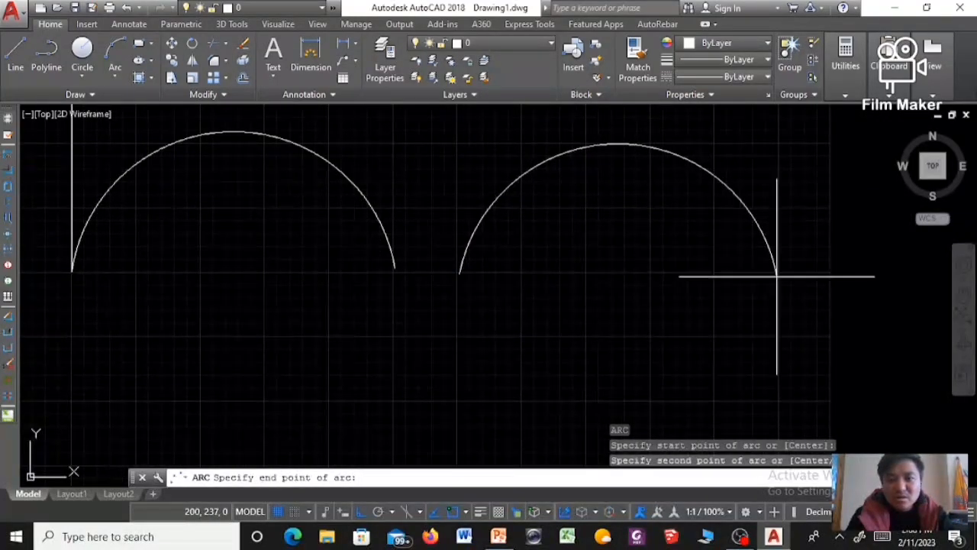
pyautogui.click(777, 273)
pyautogui.press('Return')
pyautogui.scroll(-3, 777, 273)
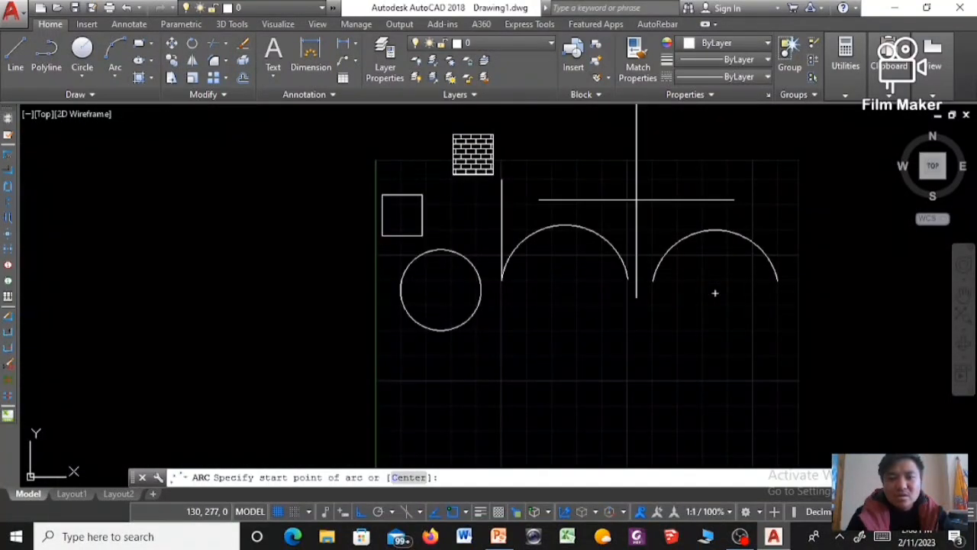
pyautogui.press('Return')
pyautogui.press('Escape')
pyautogui.scroll(4, 577, 190)
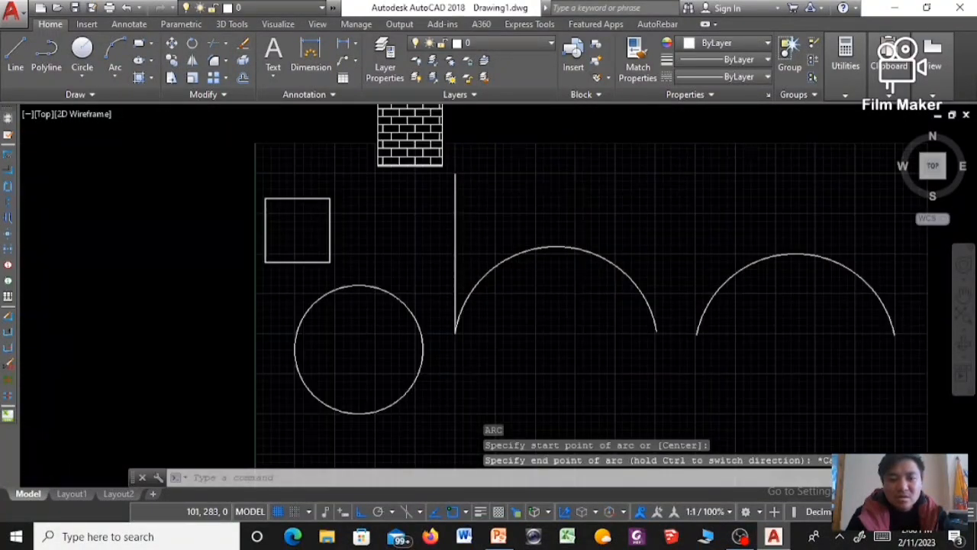
# Draw a third upward-bulging three-point arc from the top of the left arc to the top of the right arc.
pyautogui.press('Return')
pyautogui.click(543, 280)
pyautogui.scroll(-4, 544, 281)
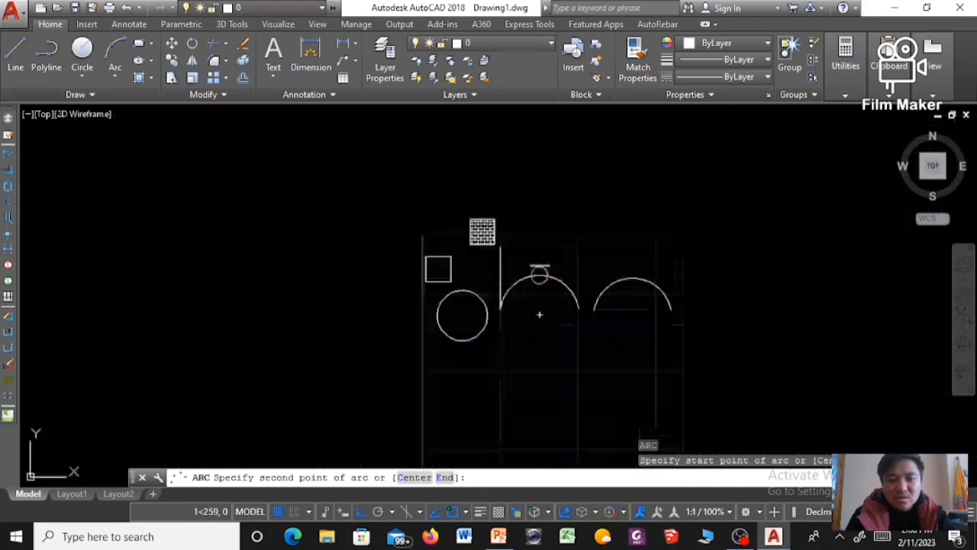
pyautogui.click(583, 251)
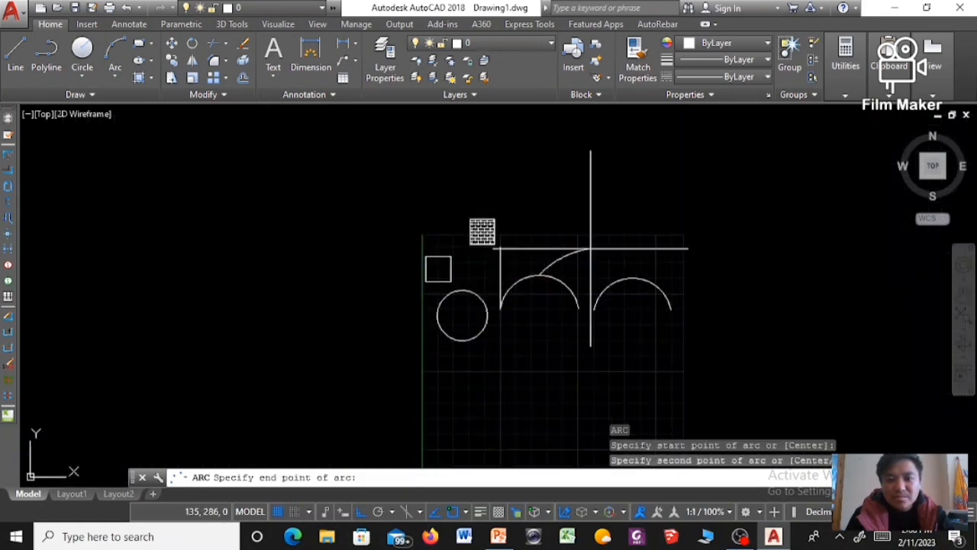
pyautogui.click(633, 278)
pyautogui.press('Return')
pyautogui.press('Escape')
pyautogui.press('Escape')
pyautogui.press('Escape')
pyautogui.scroll(4, 595, 295)
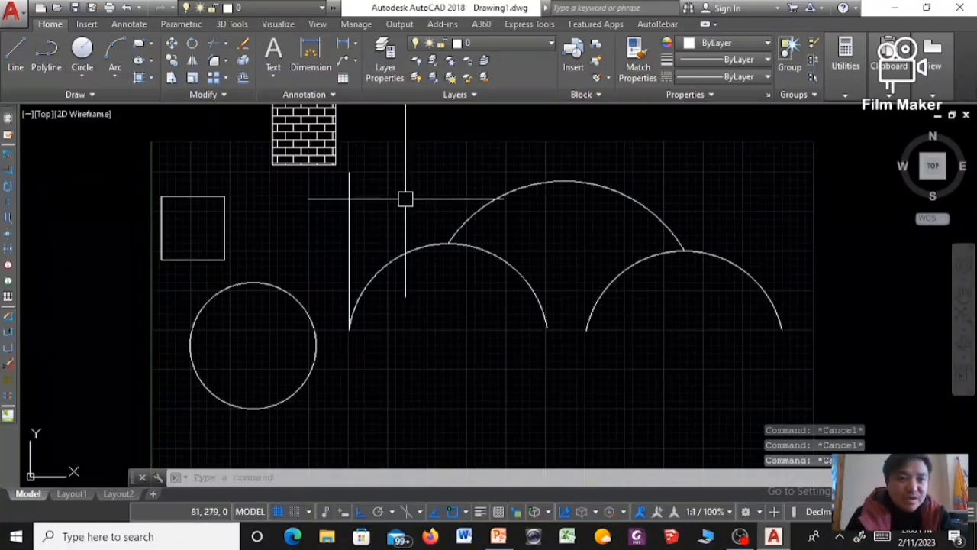
# Trim the inner halves of the two lower arcs, using the upper arc as the cutting edge.
pyautogui.click(226, 49)
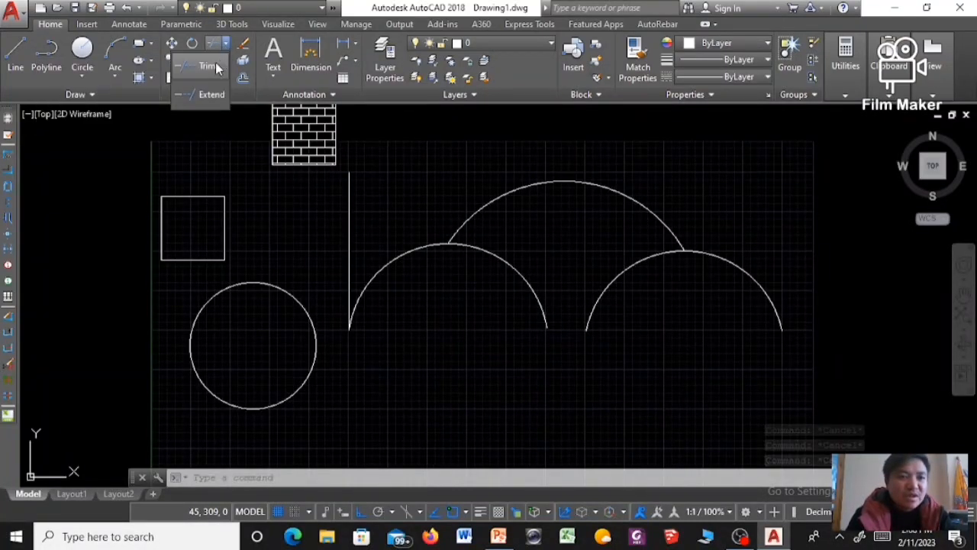
pyautogui.click(201, 69)
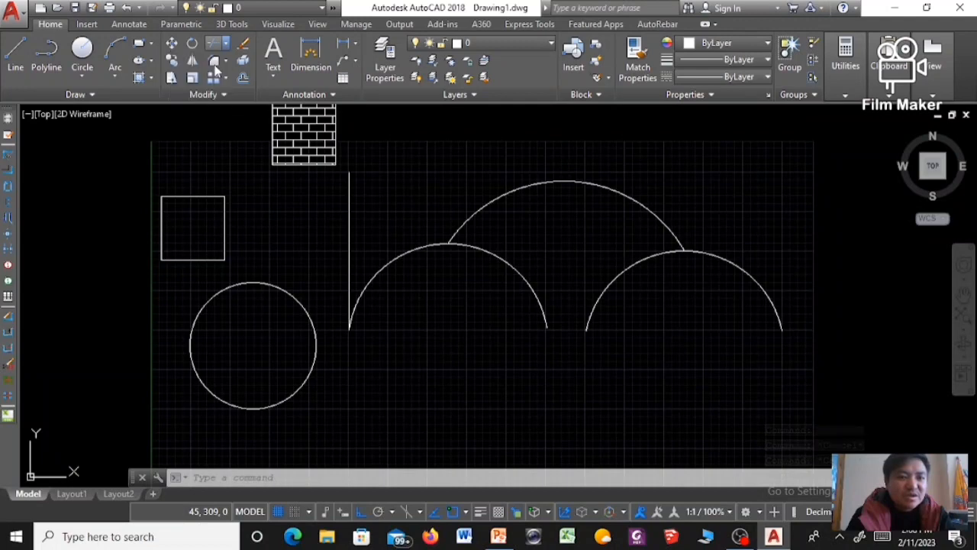
pyautogui.click(471, 218)
pyautogui.press('Return')
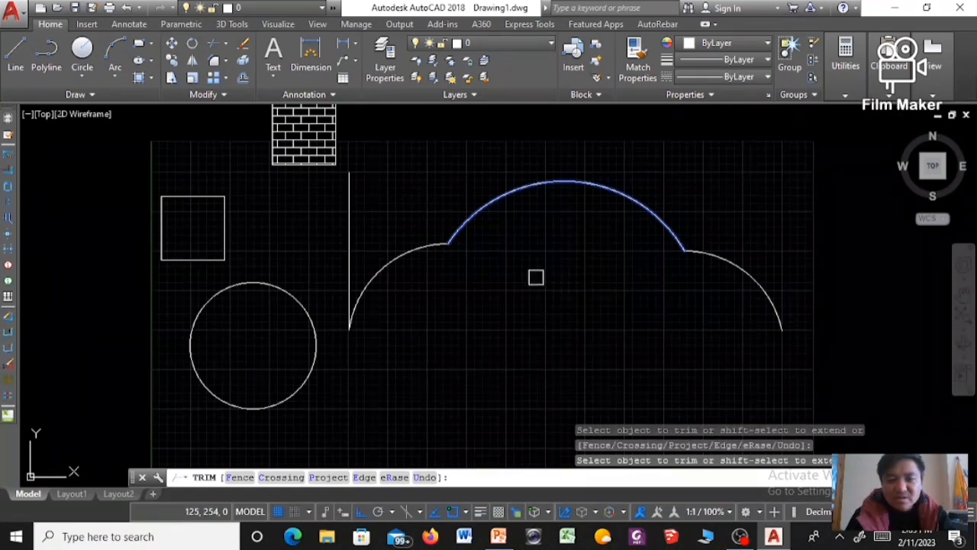
pyautogui.scroll(-3, 535, 277)
pyautogui.click(515, 247)
pyautogui.scroll(3, 516, 249)
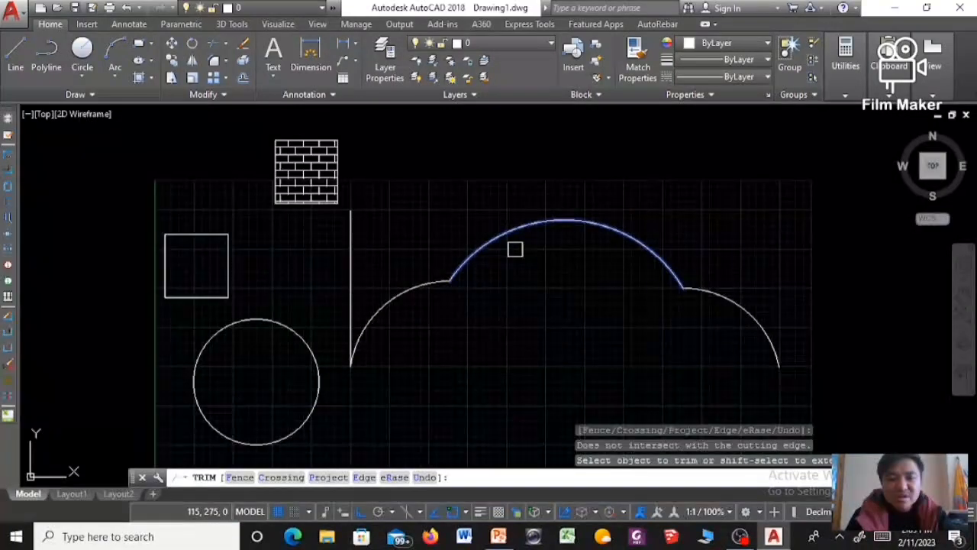
pyautogui.press('Escape')
pyautogui.scroll(2, 471, 260)
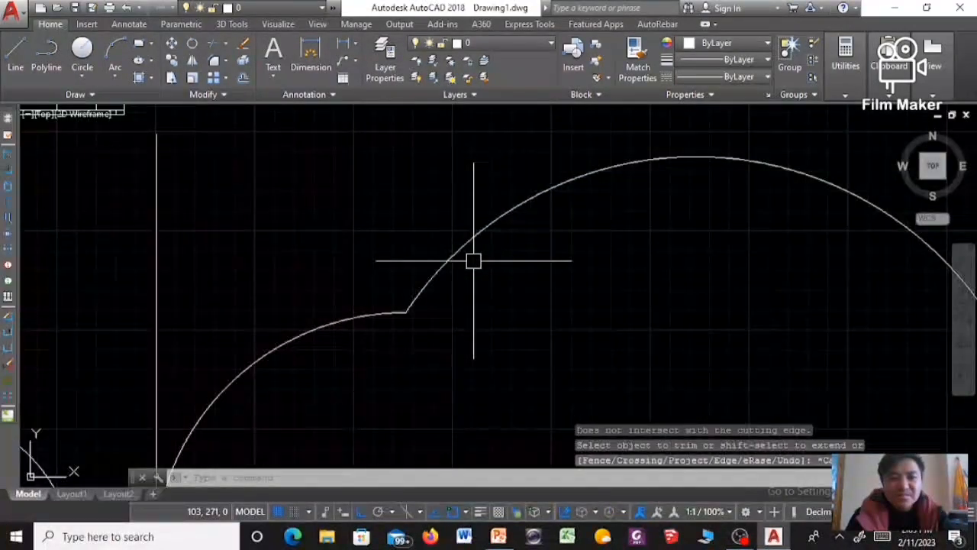
pyautogui.scroll(-1, 471, 260)
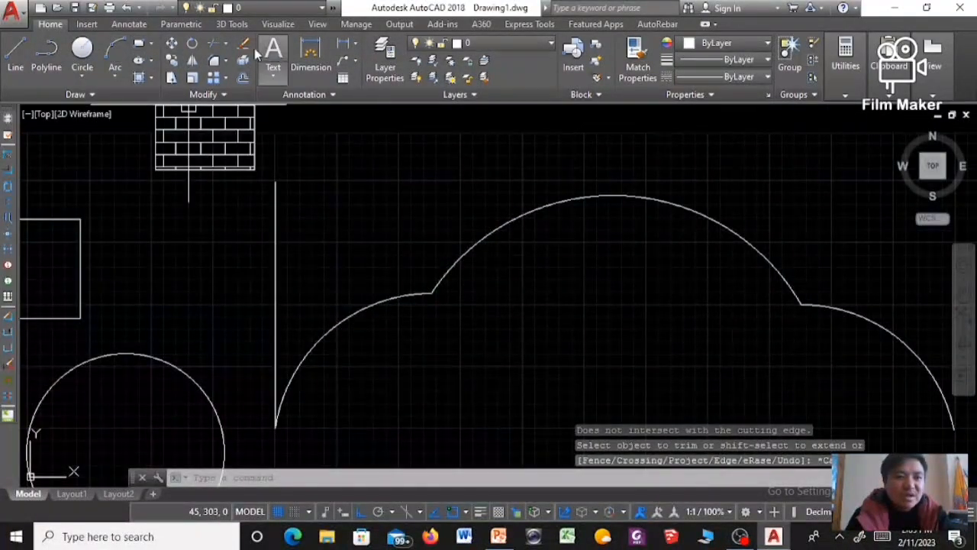
# Draw a vertical line upward from the right arc's lower end, about as tall as the left vertical line.
pyautogui.click(15, 55)
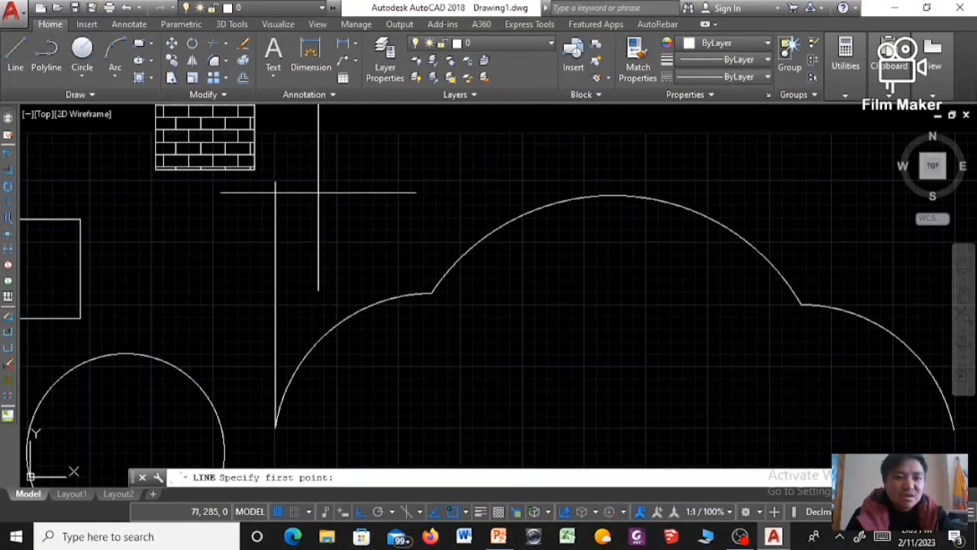
pyautogui.scroll(-2, 454, 248)
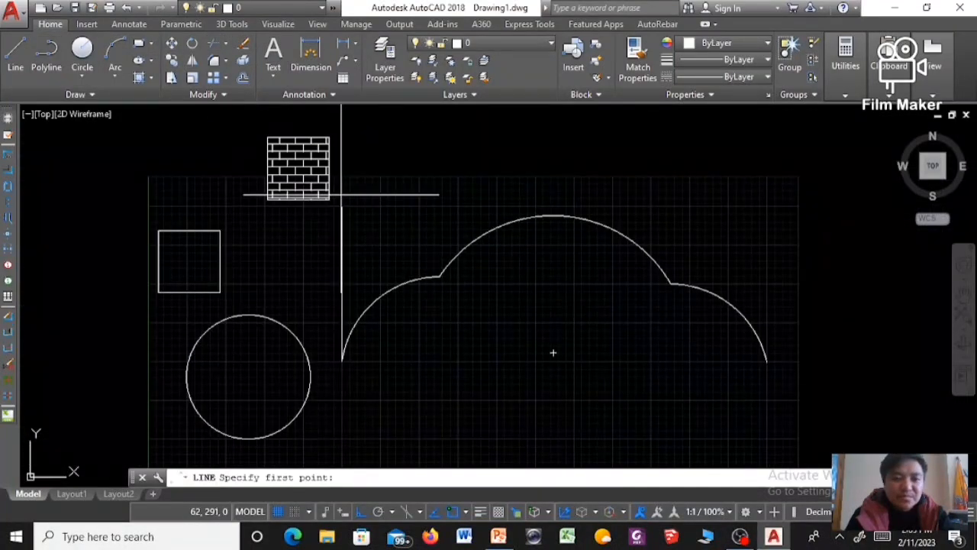
pyautogui.scroll(5, 357, 200)
pyautogui.scroll(-3, 440, 234)
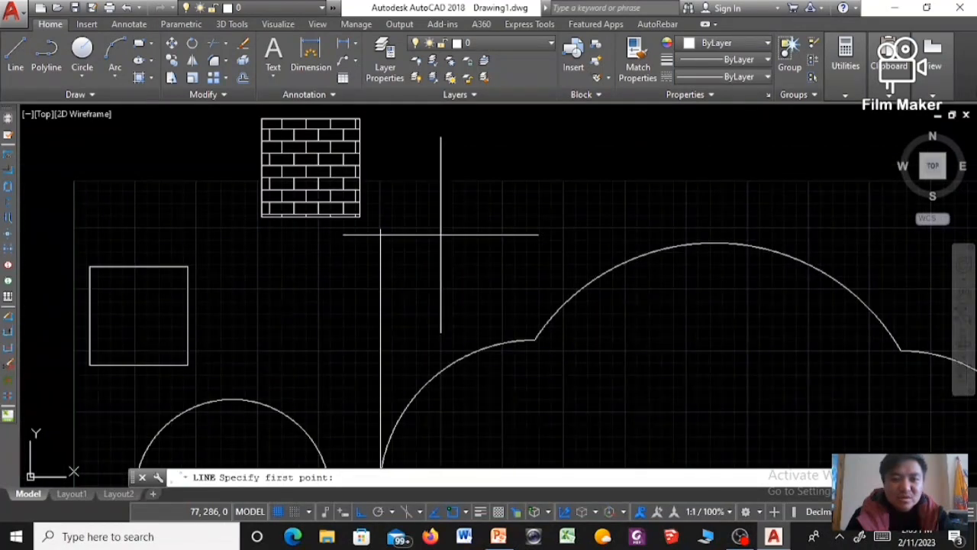
pyautogui.scroll(-3, 573, 254)
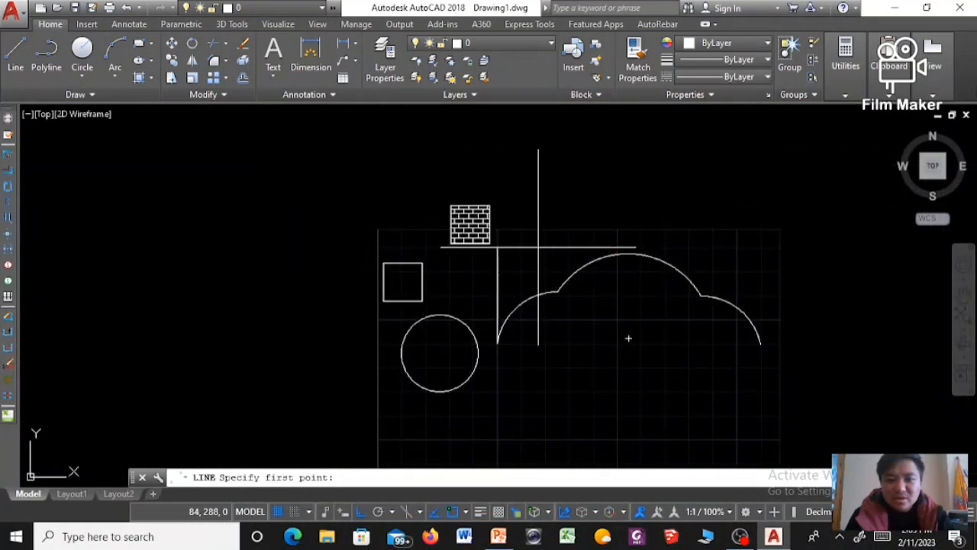
pyautogui.scroll(2, 538, 247)
pyautogui.scroll(-4, 538, 244)
pyautogui.click(676, 307)
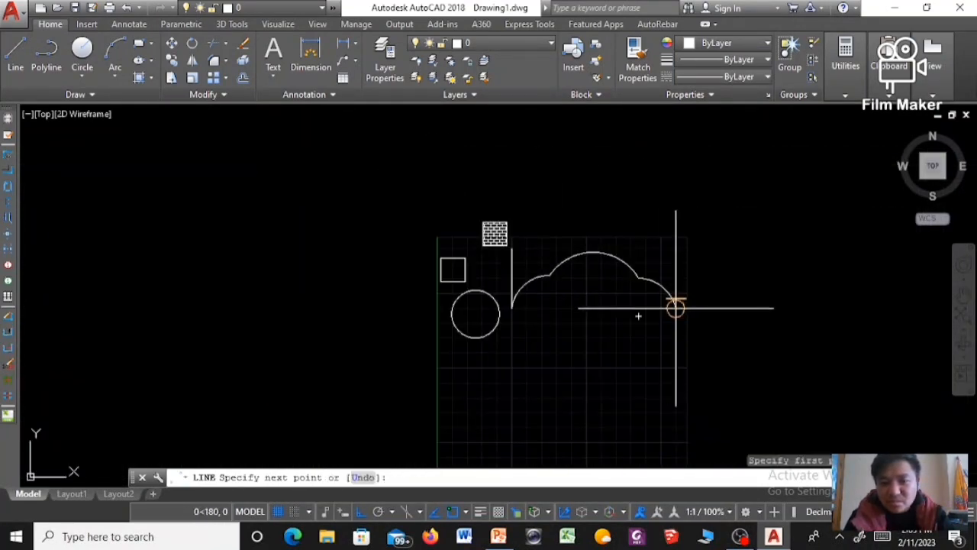
pyautogui.press('Return')
pyautogui.press('Escape')
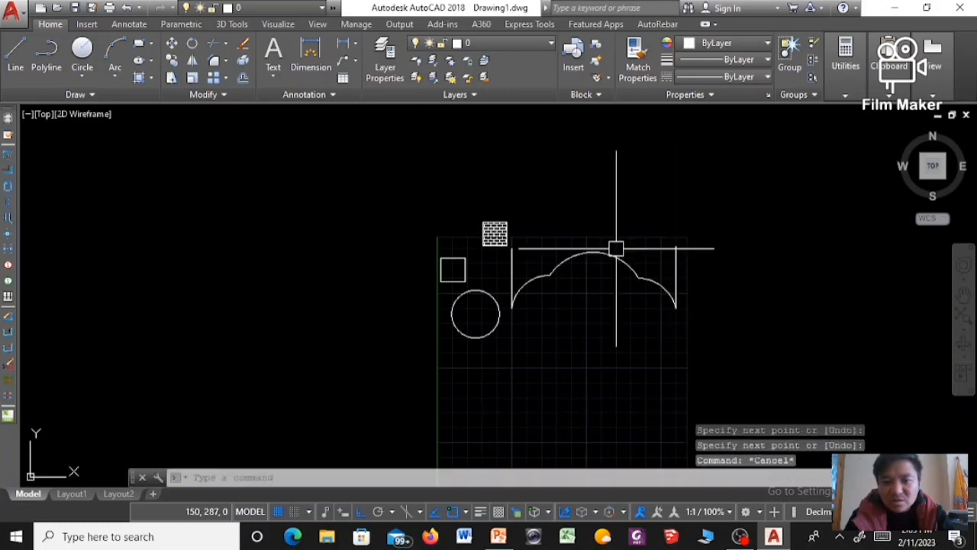
# Draw a horizontal line about 72 mm long rightward from the left vertical line's upper end, stopping short of the right vertical line.
pyautogui.scroll(3, 617, 247)
pyautogui.press('Return')
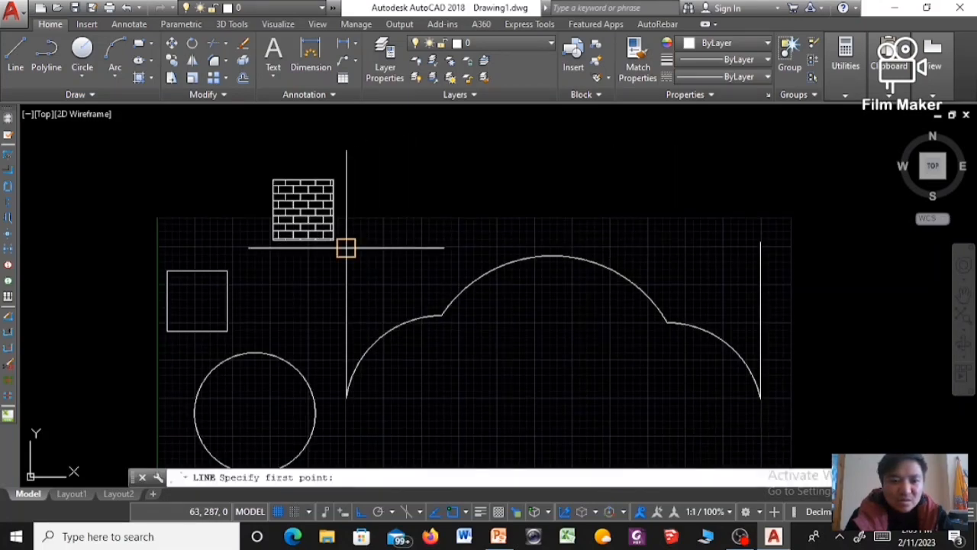
pyautogui.click(346, 247)
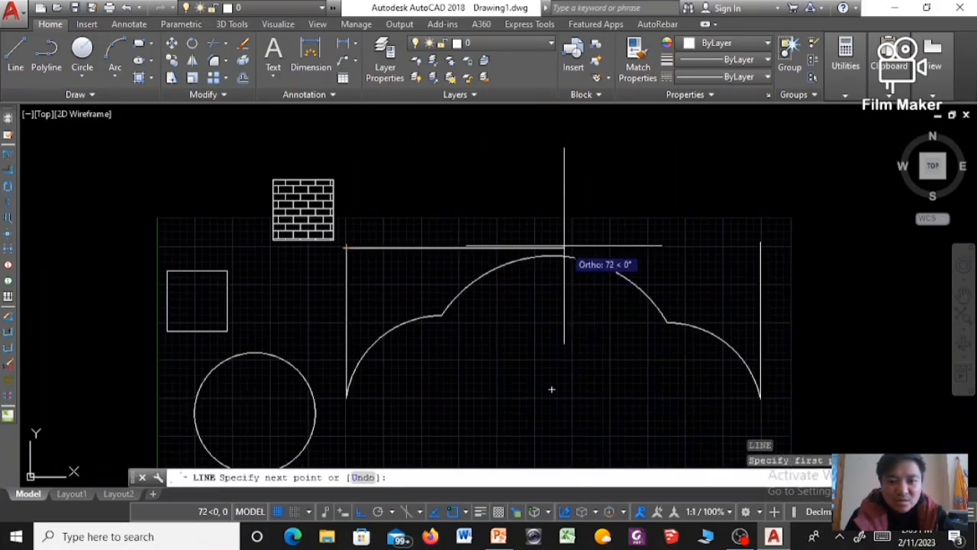
pyautogui.click(564, 246)
pyautogui.press('Escape')
pyautogui.press('Escape')
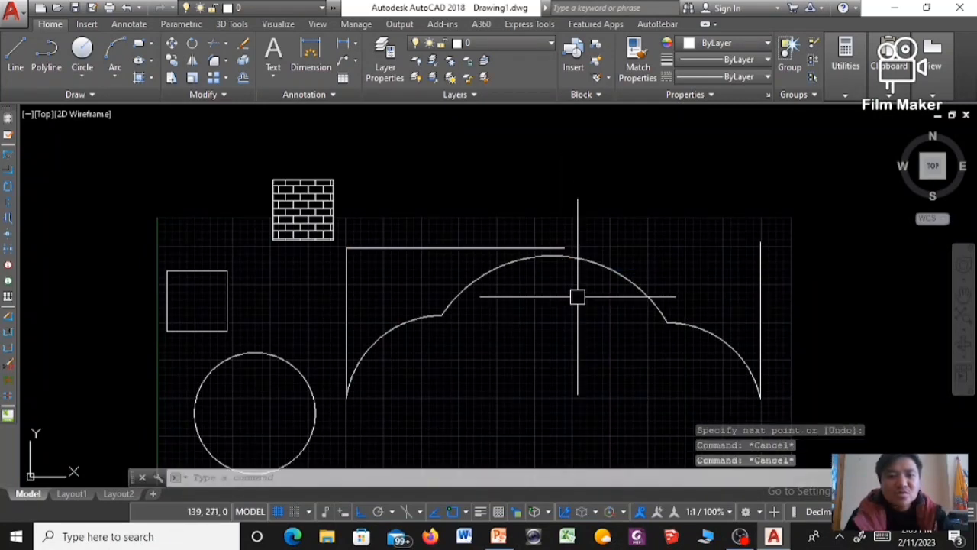
# Extend the horizontal line above the arcs to the right vertical line as the boundary edge.
pyautogui.click(224, 46)
pyautogui.click(214, 92)
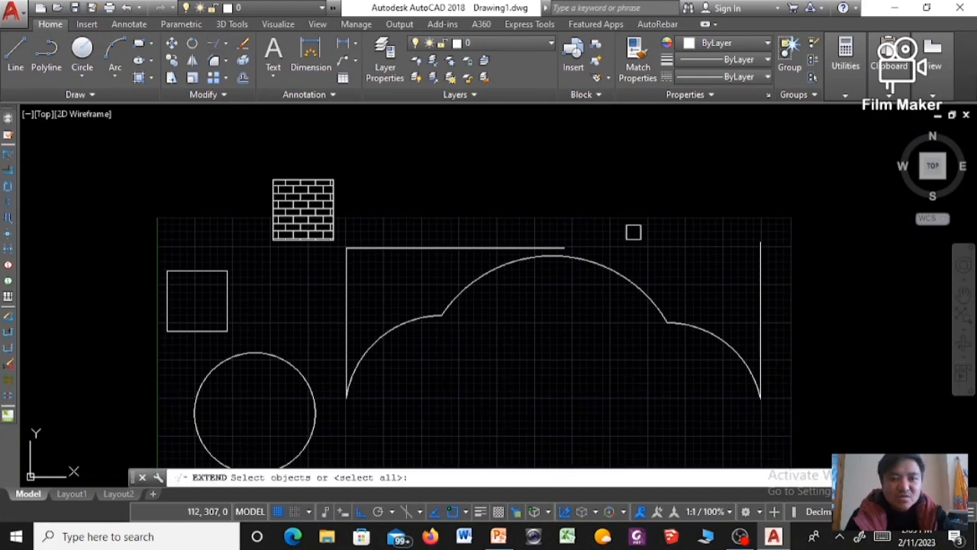
pyautogui.click(758, 287)
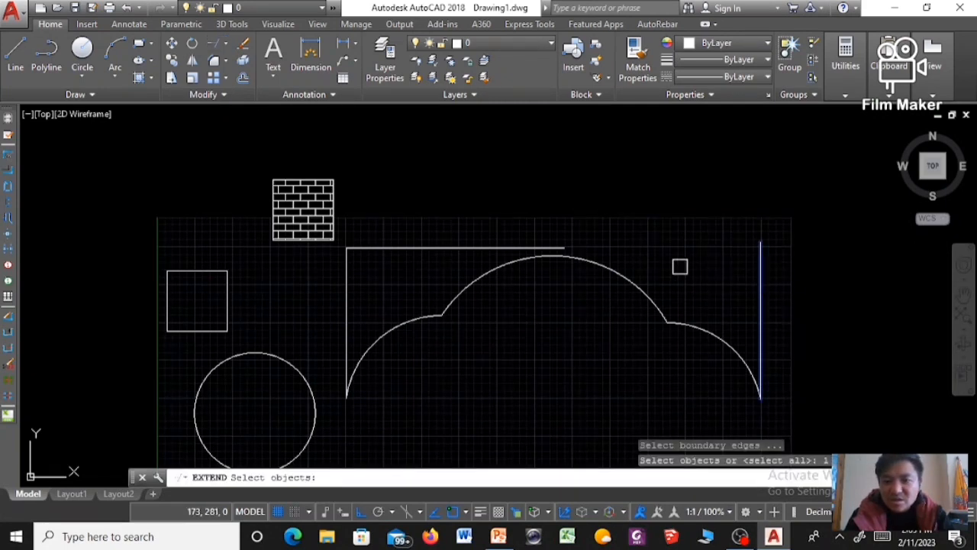
pyautogui.press('Return')
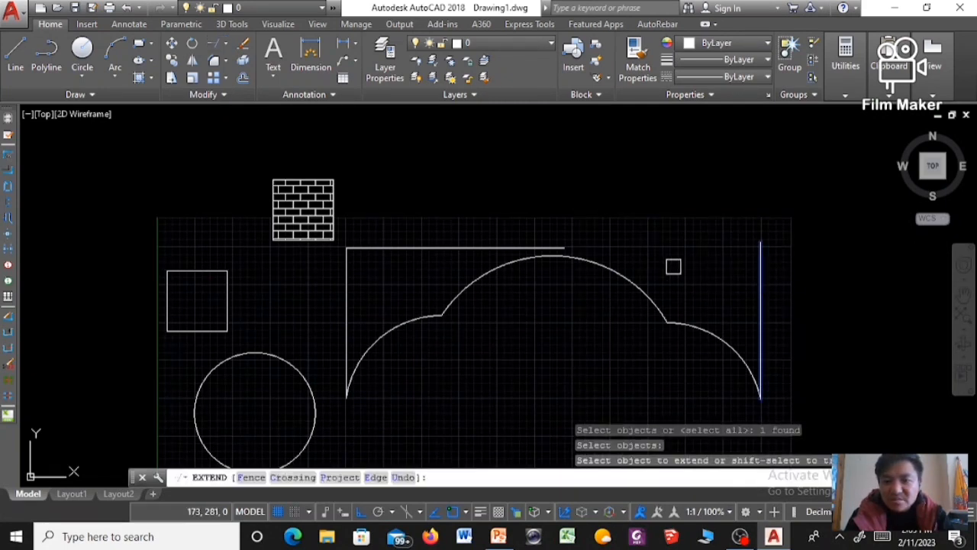
pyautogui.click(523, 245)
pyautogui.click(528, 244)
pyautogui.scroll(-3, 591, 241)
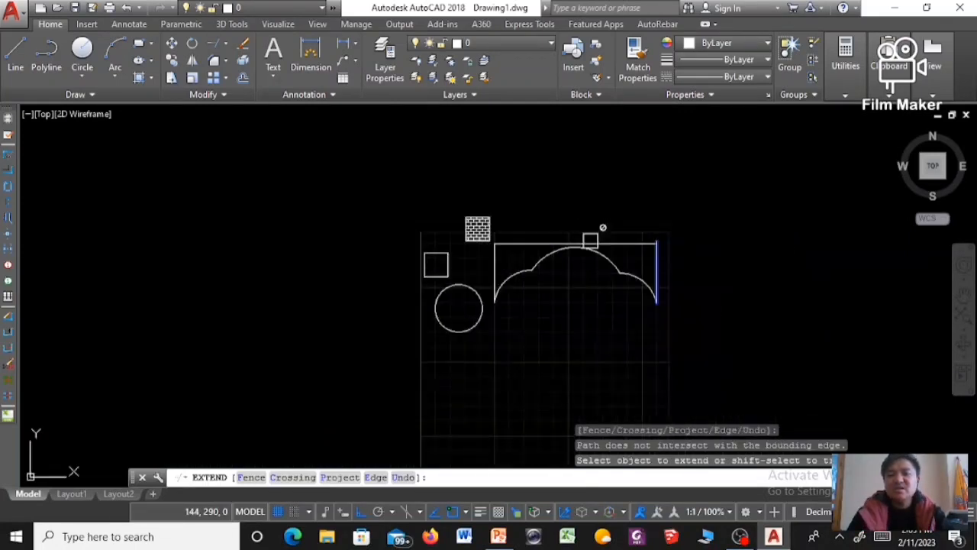
pyautogui.scroll(4, 672, 264)
pyautogui.press('Escape')
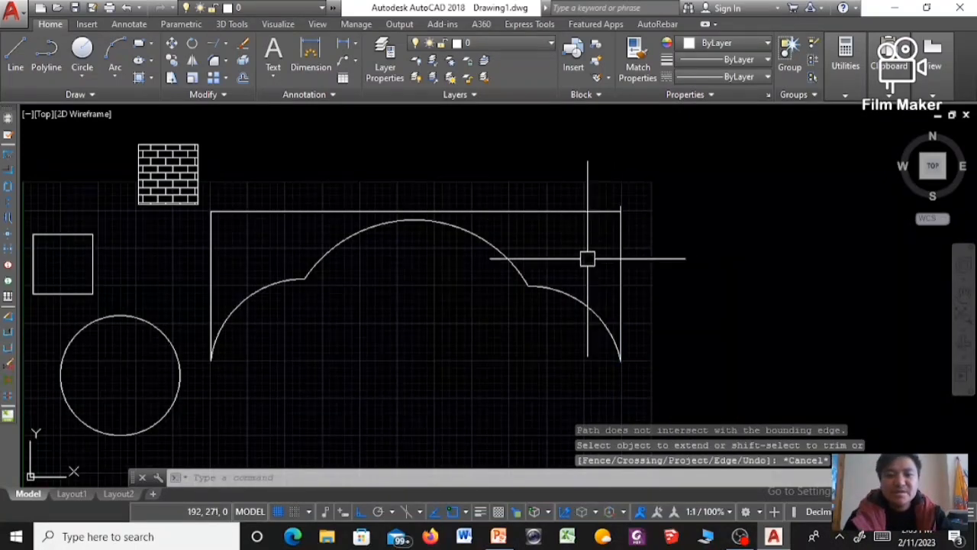
pyautogui.scroll(-2, 402, 258)
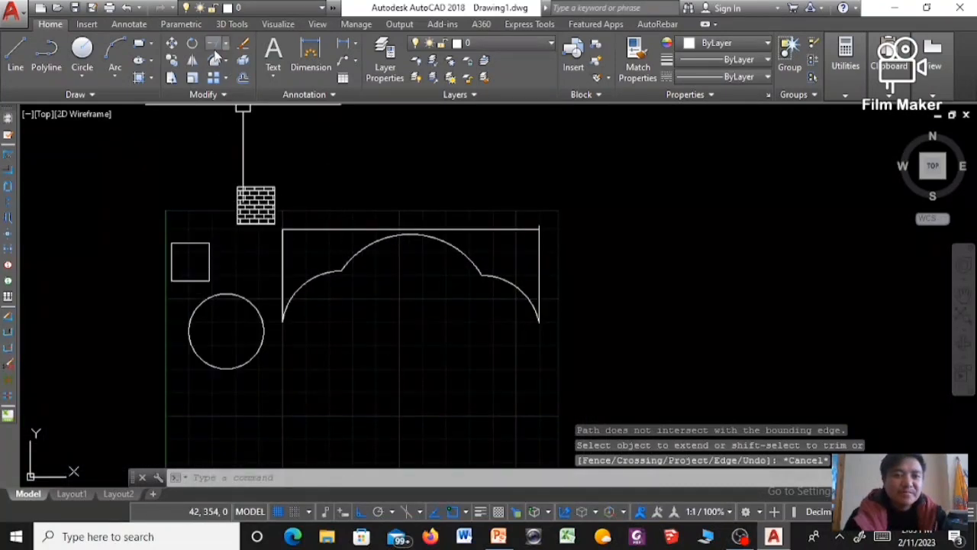
# Offset the outline's horizontal top line upward by 10 mm, and offset that copy upward by the same distance.
pyautogui.click(243, 79)
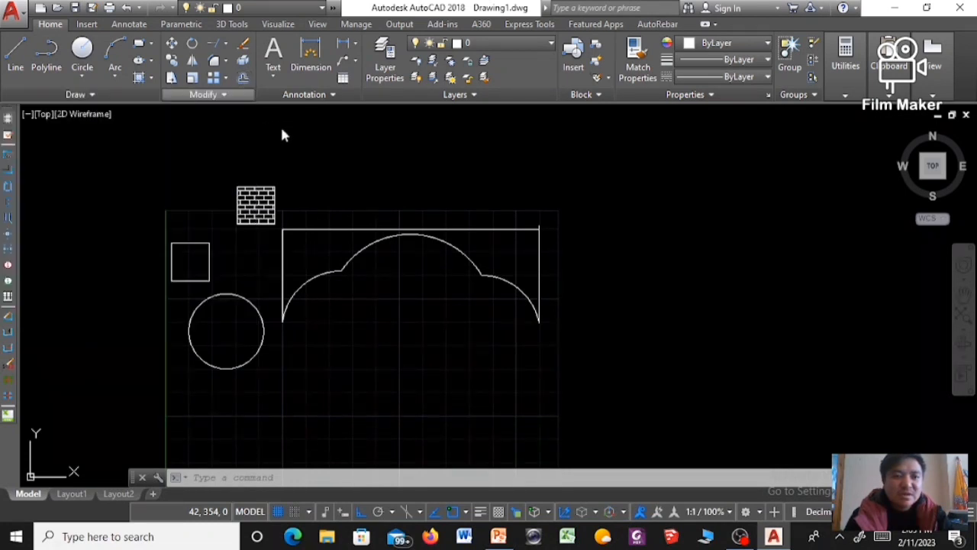
pyautogui.click(330, 229)
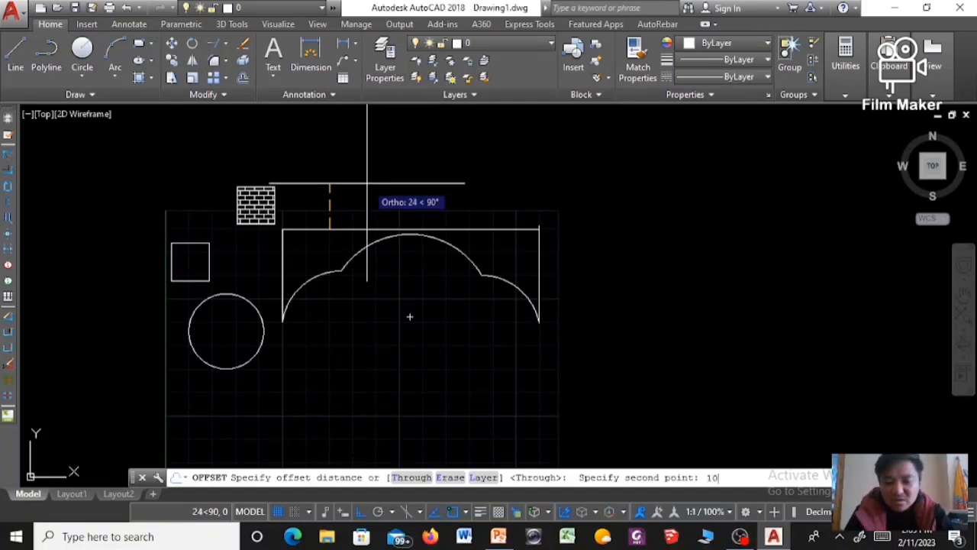
pyautogui.write('10')
pyautogui.press('Return')
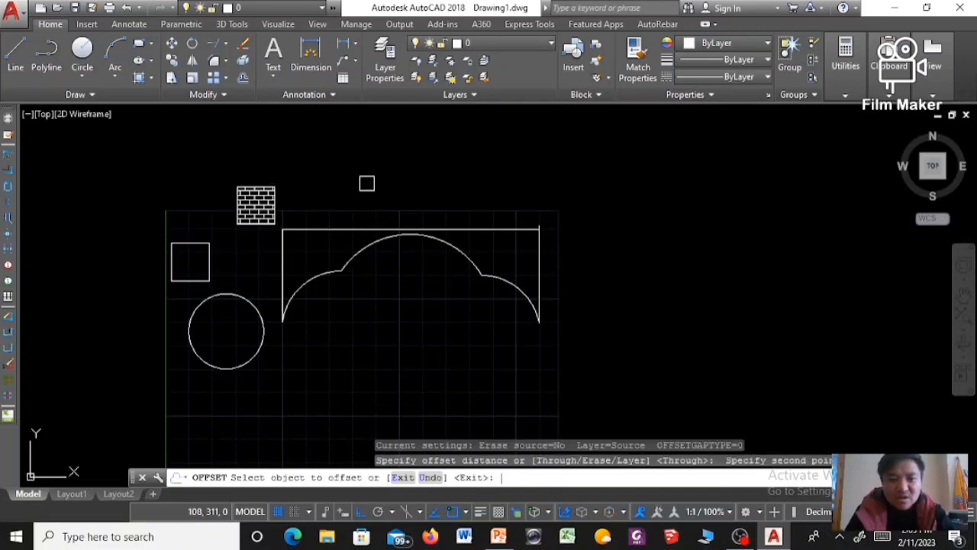
pyautogui.click(339, 230)
pyautogui.click(384, 211)
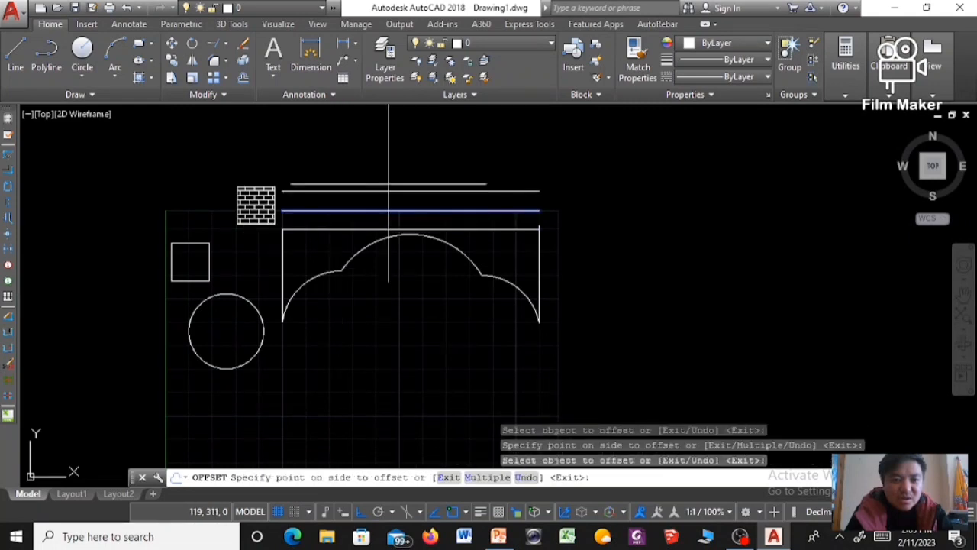
pyautogui.click(388, 195)
pyautogui.press('Escape')
pyautogui.press('Escape')
pyautogui.press('Escape')
pyautogui.press('Escape')
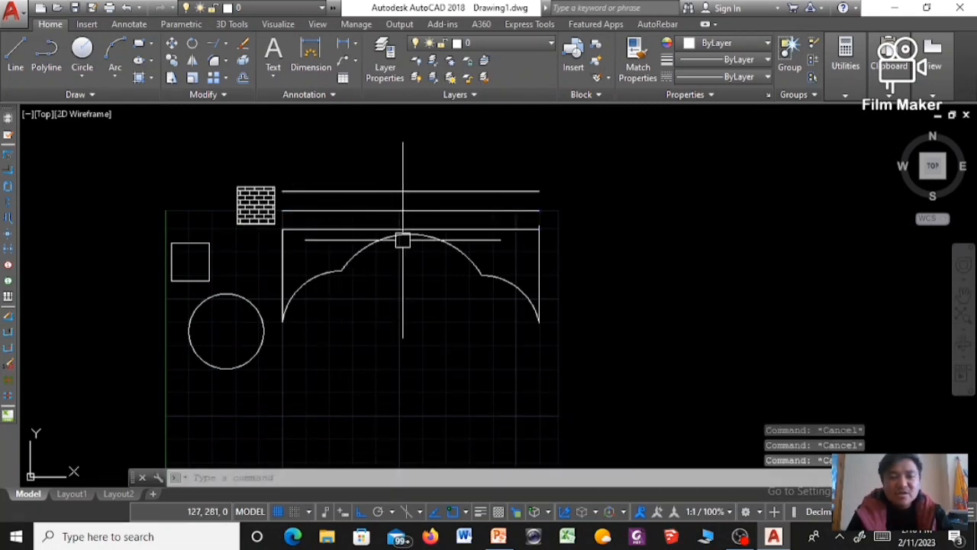
# Restart Offset with a distance of 10 mm and add two more parallel lines above the uppermost horizontal line.
pyautogui.write('o')
pyautogui.press('Return')
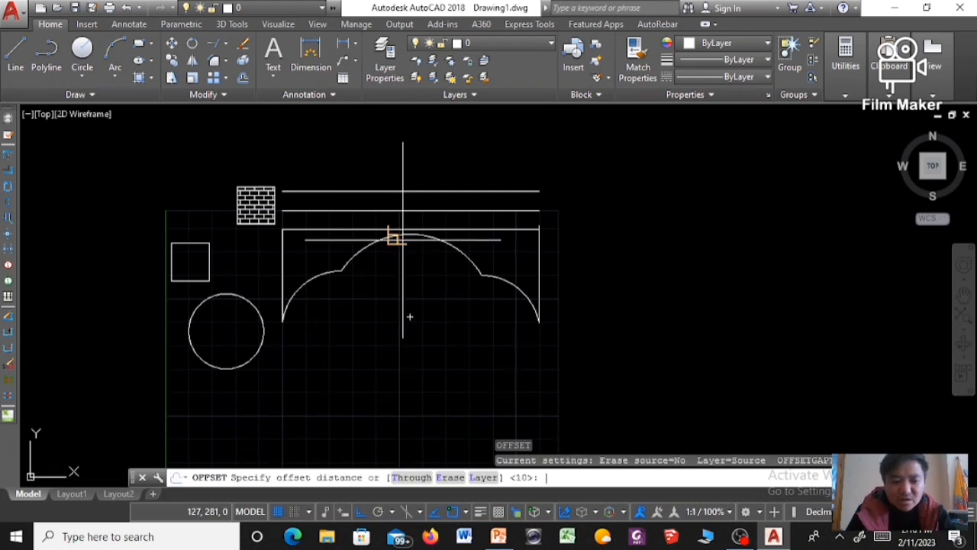
pyautogui.write('10')
pyautogui.press('Return')
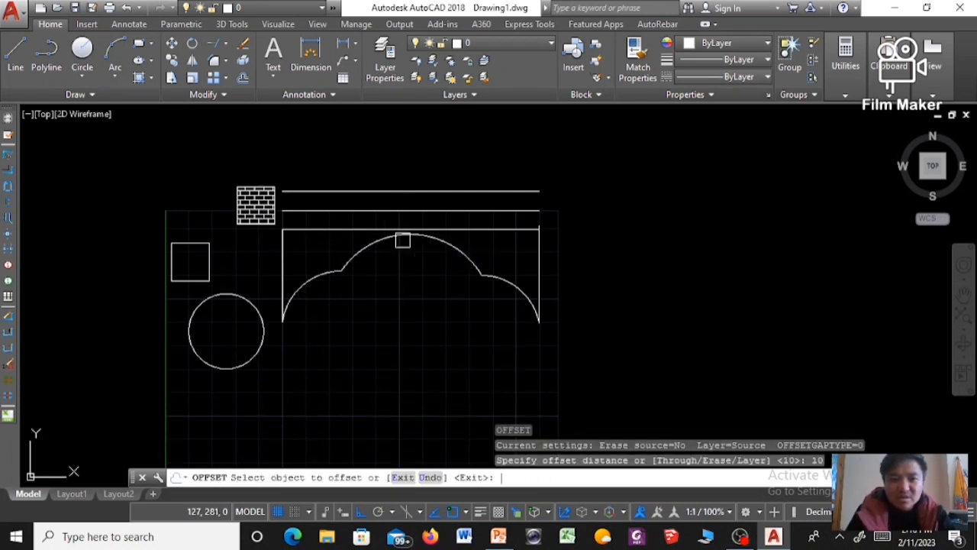
pyautogui.click(412, 190)
pyautogui.click(414, 163)
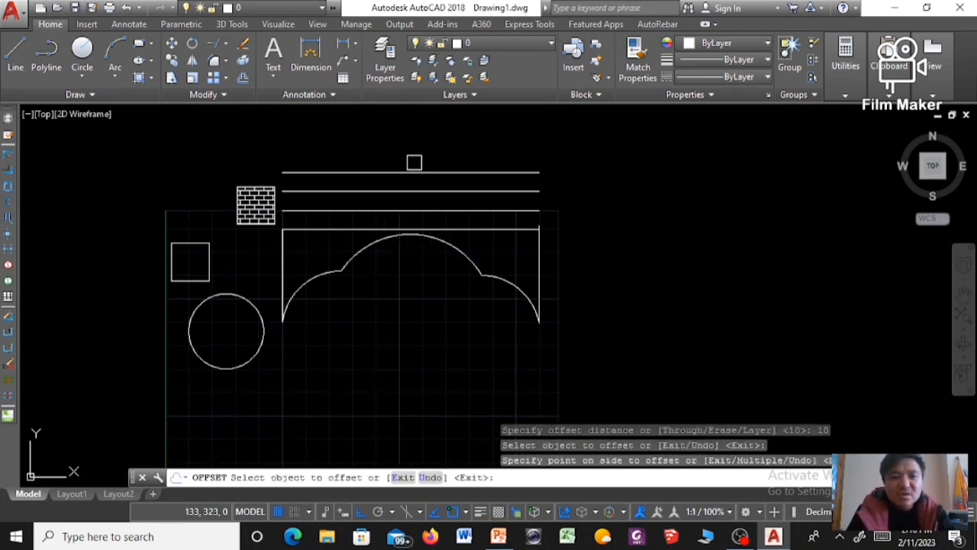
pyautogui.click(414, 171)
pyautogui.click(414, 141)
pyautogui.press('Escape')
pyautogui.press('Escape')
pyautogui.press('Escape')
pyautogui.press('Escape')
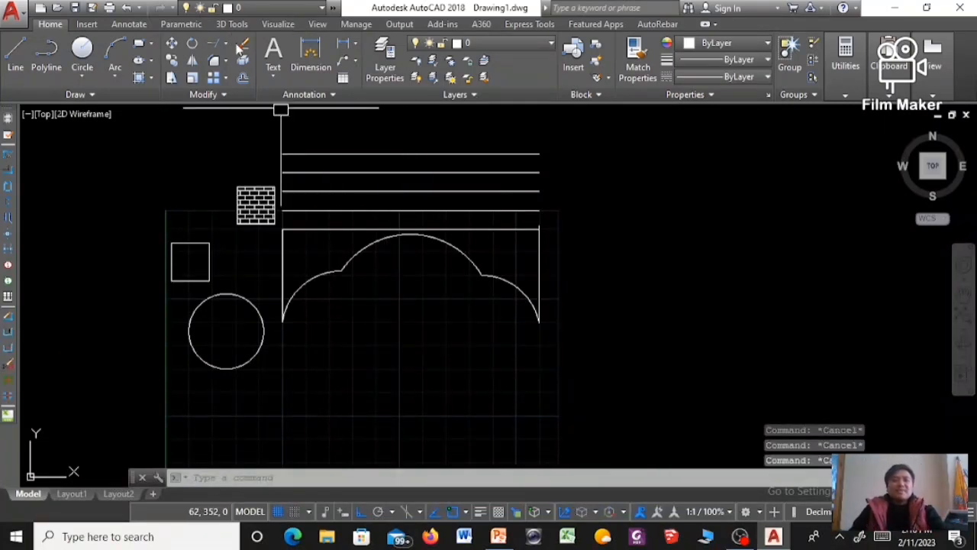
# Switch to the PowerPoint presentation to check it, and return to the AutoCAD drawing.
pyautogui.click(498, 536)
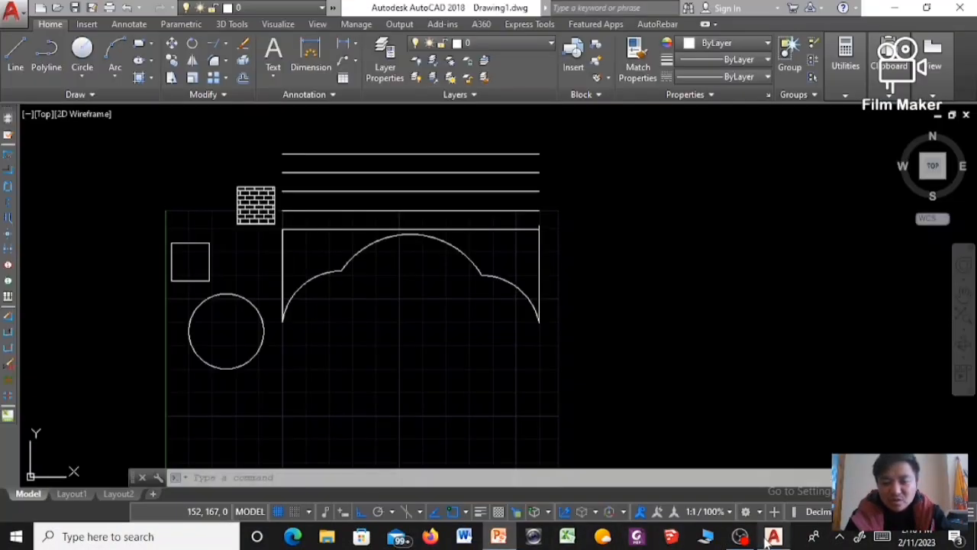
pyautogui.click(771, 537)
pyautogui.scroll(-3, 547, 361)
pyautogui.scroll(4, 547, 362)
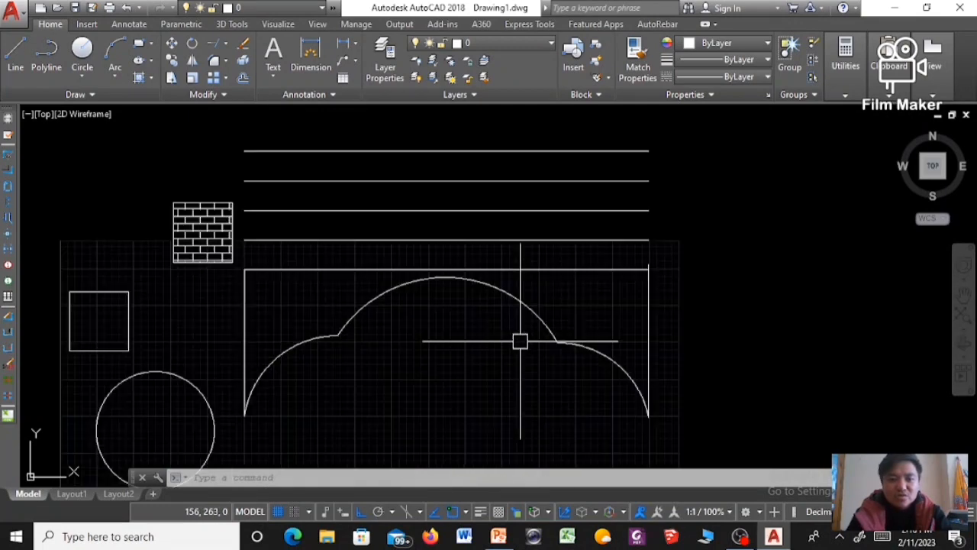
# Erase the four parallel offset lines above the arched outline.
pyautogui.moveTo(499, 243); pyautogui.dragTo(454, 131)
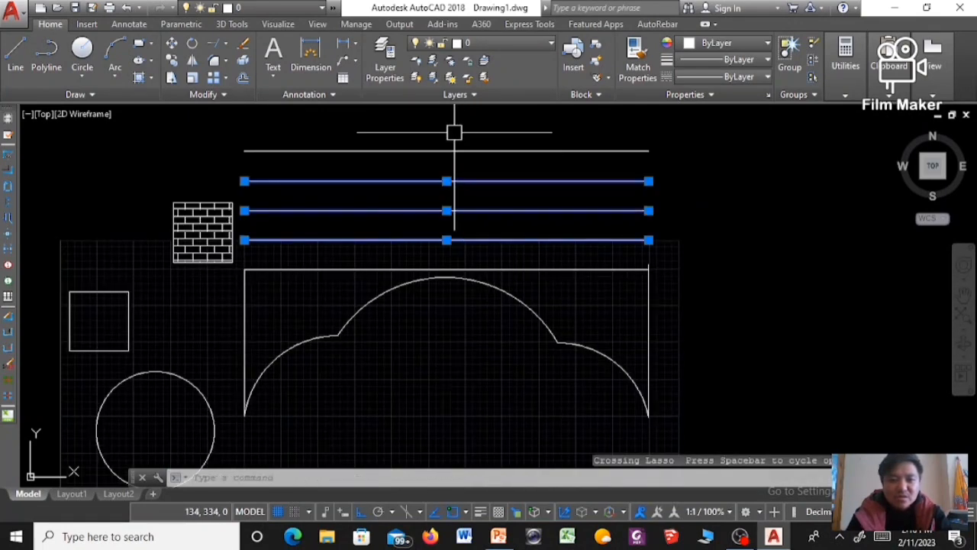
pyautogui.press('Delete')
pyautogui.click(466, 150)
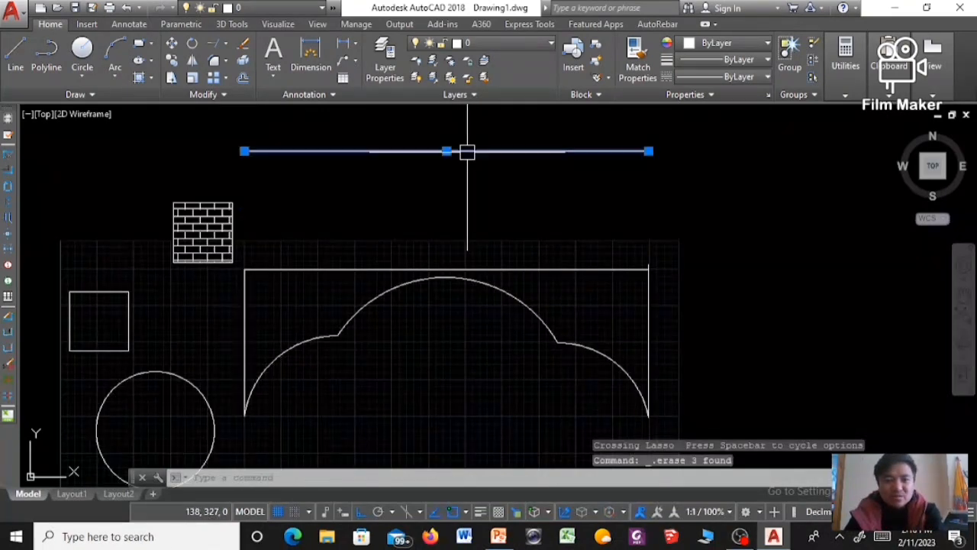
pyautogui.press('Delete')
pyautogui.scroll(-2, 471, 268)
pyautogui.scroll(2, 574, 309)
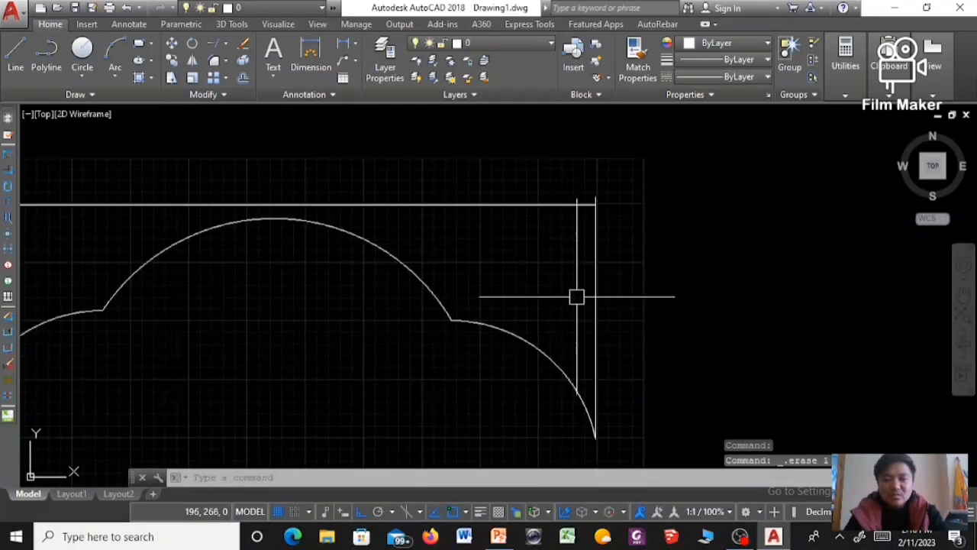
pyautogui.scroll(-2, 594, 218)
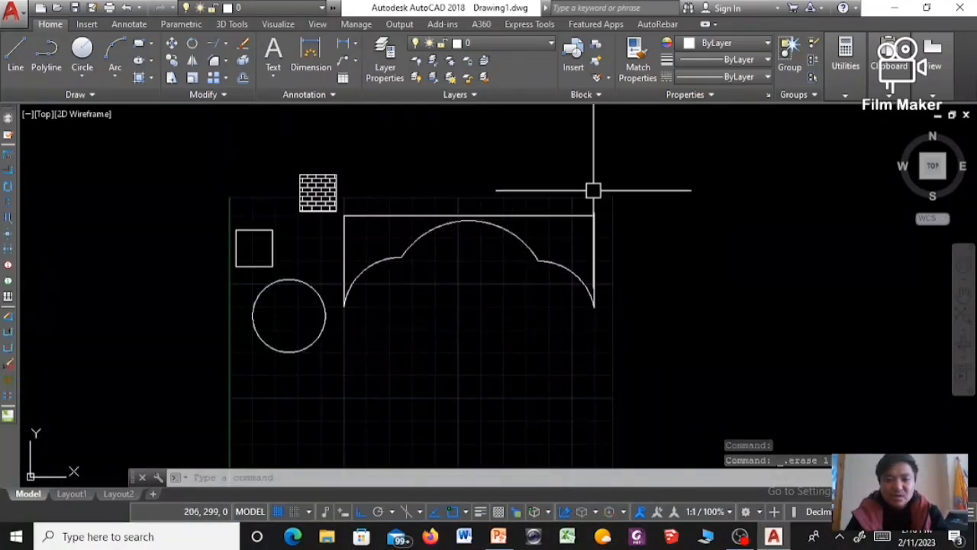
# Draw a vertical line to the right of the arched outline, extending above and below it.
pyautogui.click(16, 58)
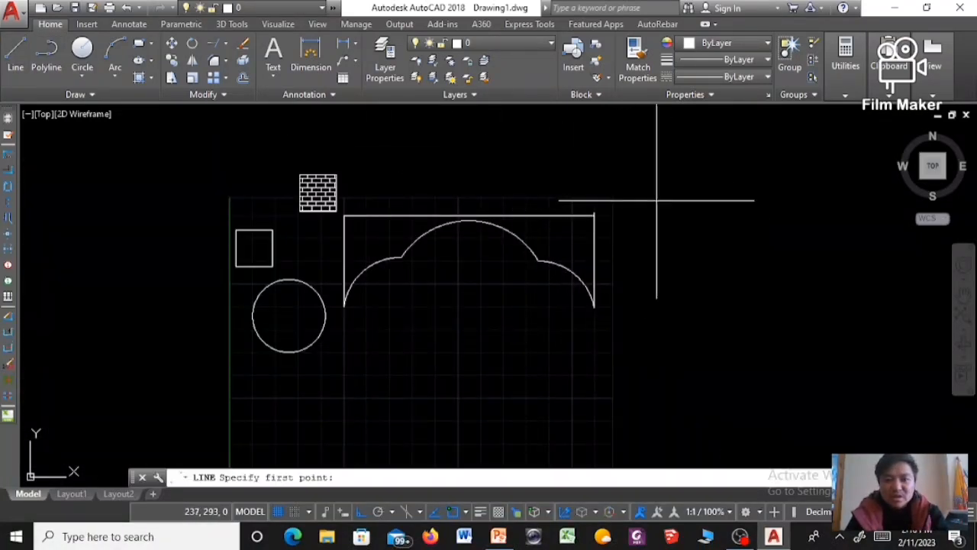
pyautogui.click(629, 183)
pyautogui.click(629, 364)
pyautogui.press('Return')
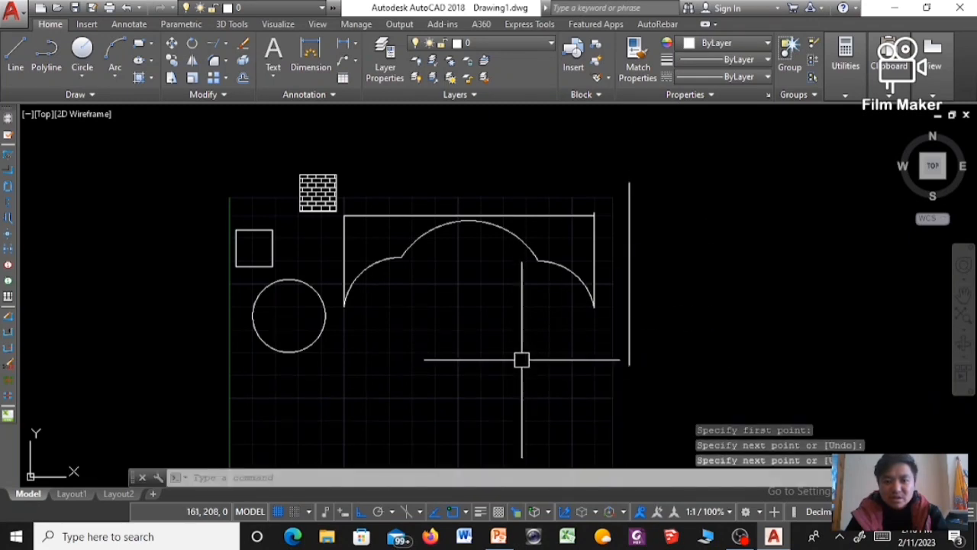
pyautogui.scroll(-2, 519, 349)
pyautogui.scroll(2, 479, 332)
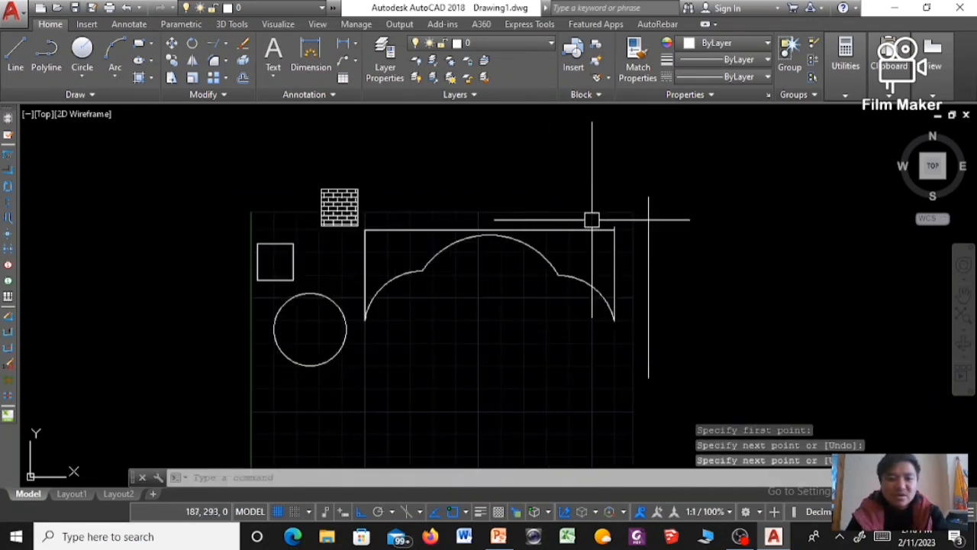
pyautogui.scroll(-1, 619, 212)
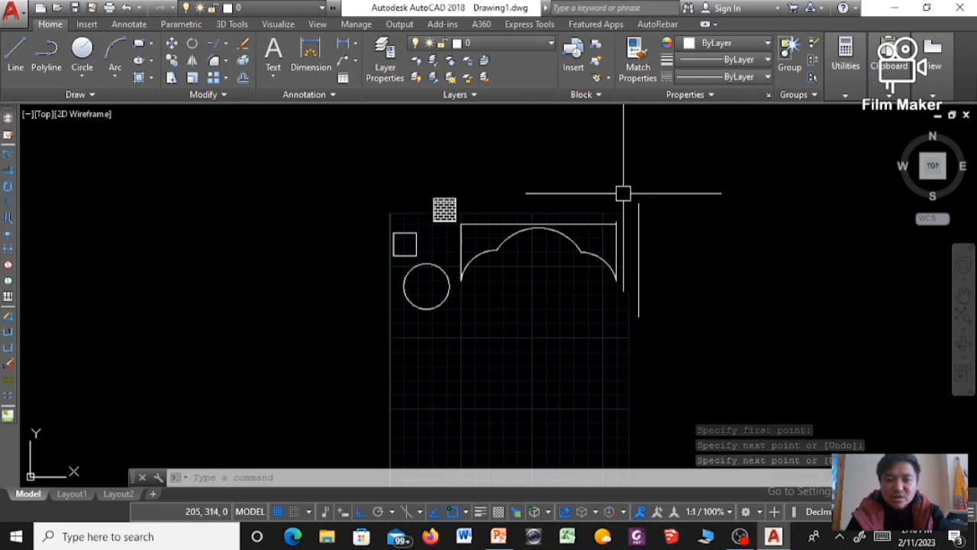
# Try to mirror the arched outline, circle, square and brick-hatched square about the separate vertical line.
pyautogui.moveTo(624, 191)
pyautogui.mouseDown()
pyautogui.moveTo(543, 164)
pyautogui.moveTo(340, 178)
pyautogui.moveTo(345, 297)
pyautogui.moveTo(430, 333)
pyautogui.moveTo(616, 354)
pyautogui.mouseUp()
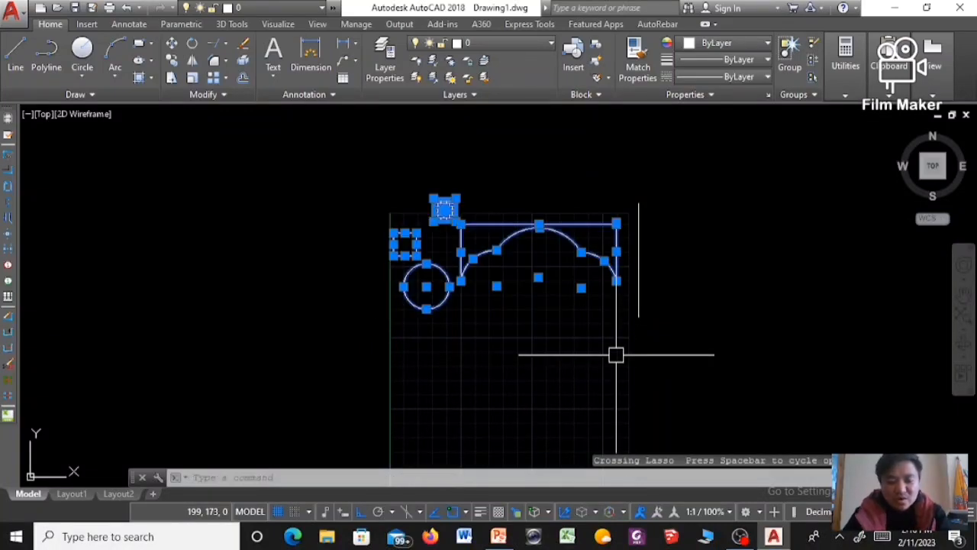
pyautogui.write('mi')
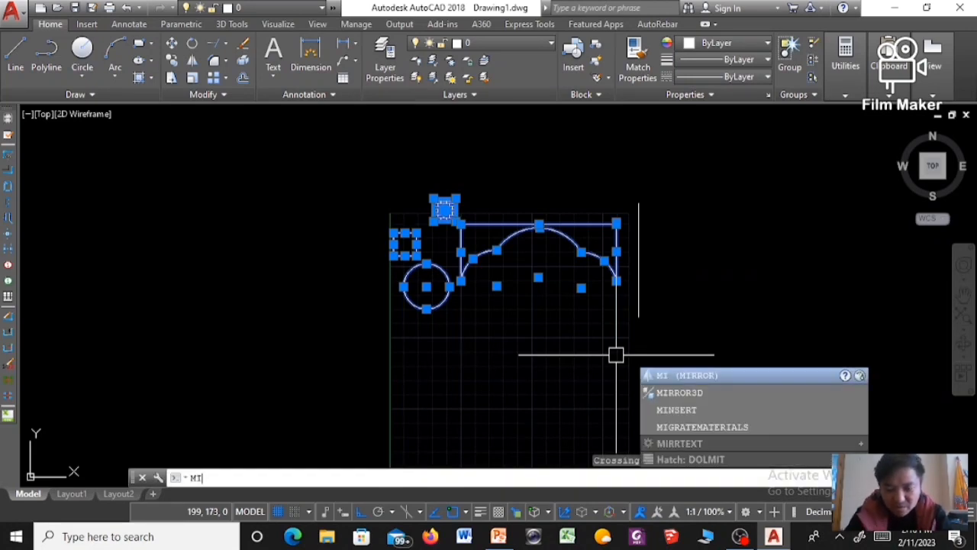
pyautogui.press('Return')
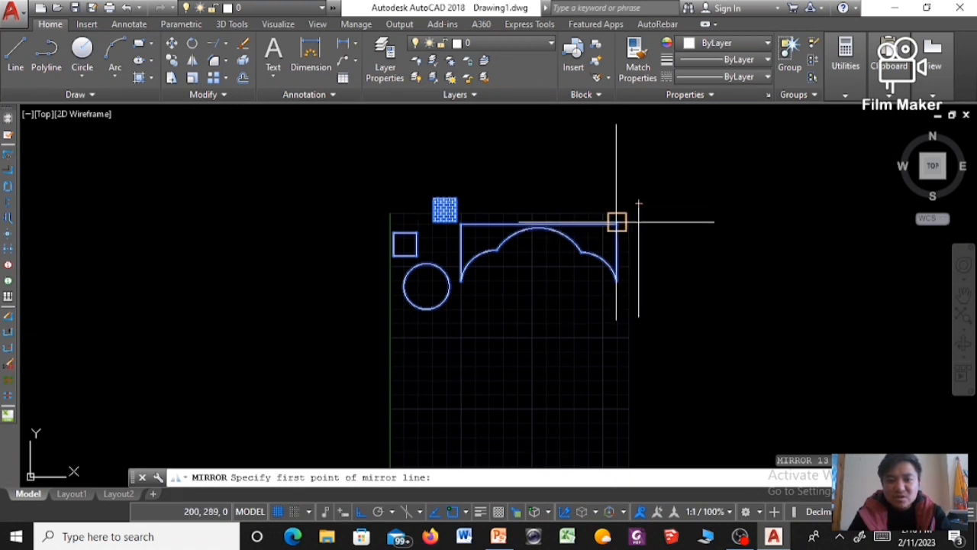
pyautogui.click(639, 203)
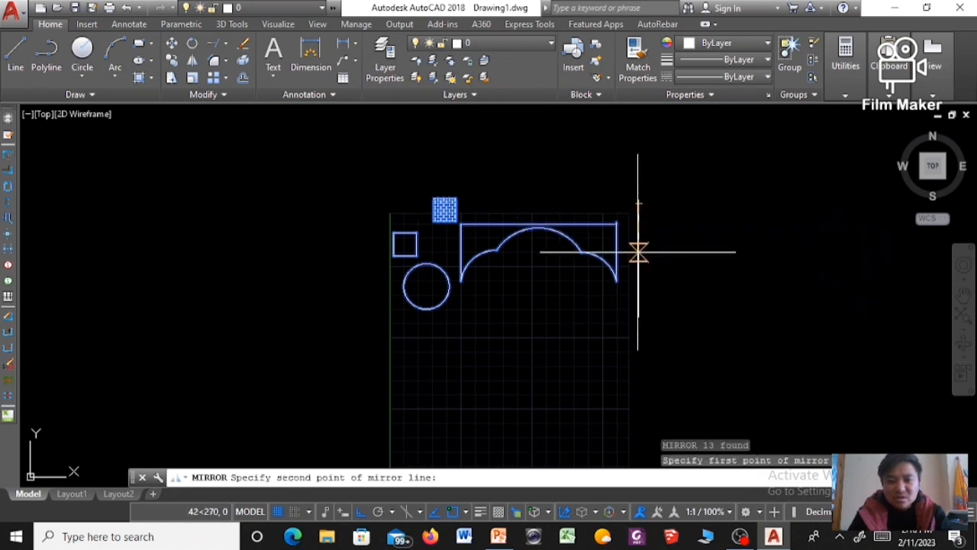
pyautogui.click(639, 290)
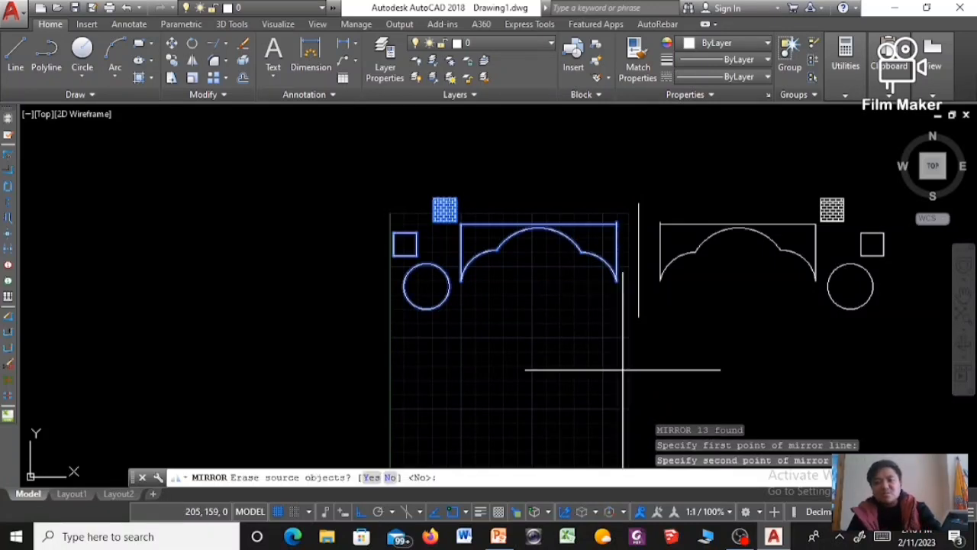
pyautogui.scroll(-3, 565, 283)
pyautogui.scroll(3, 549, 285)
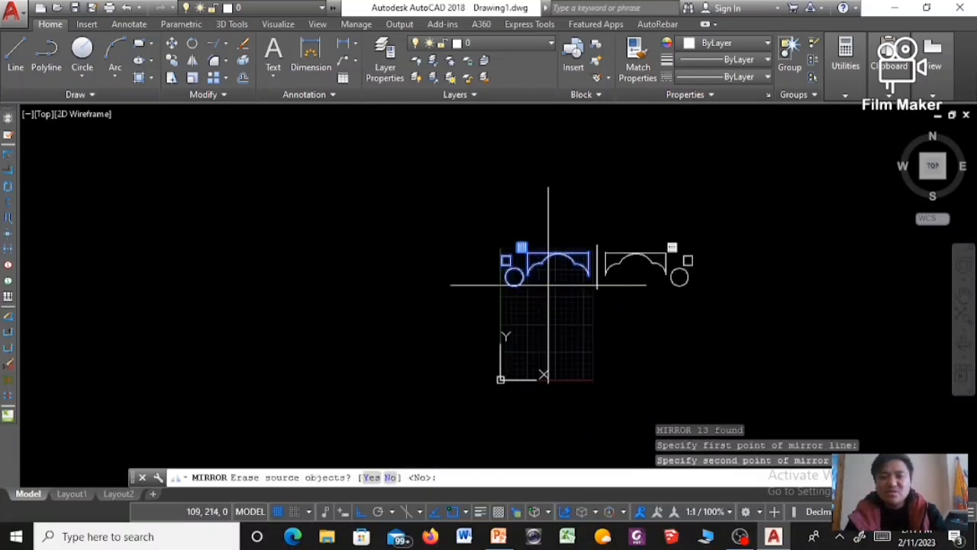
# Switch to the PowerPoint presentation to check which Modify tools remain, and return to the AutoCAD drawing.
pyautogui.click(500, 537)
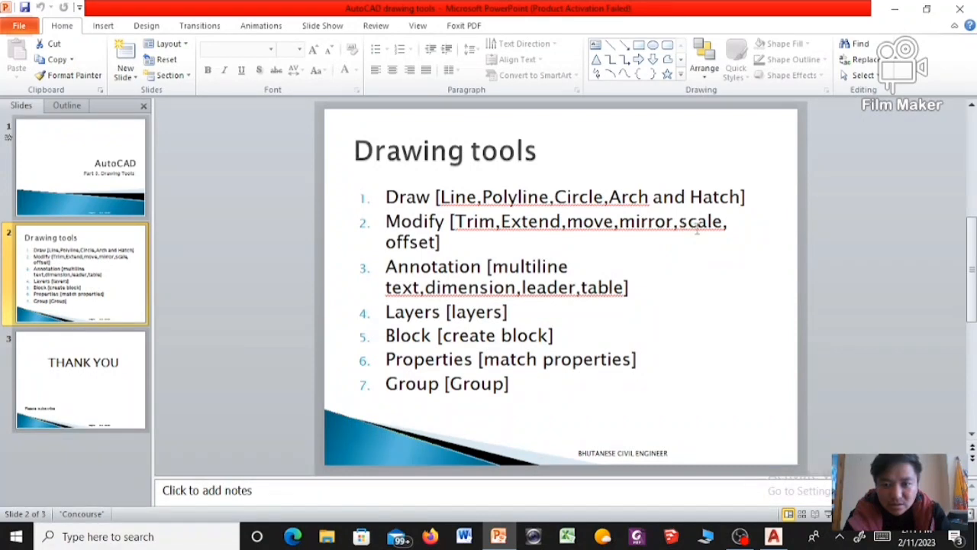
pyautogui.scroll(-2, 533, 205)
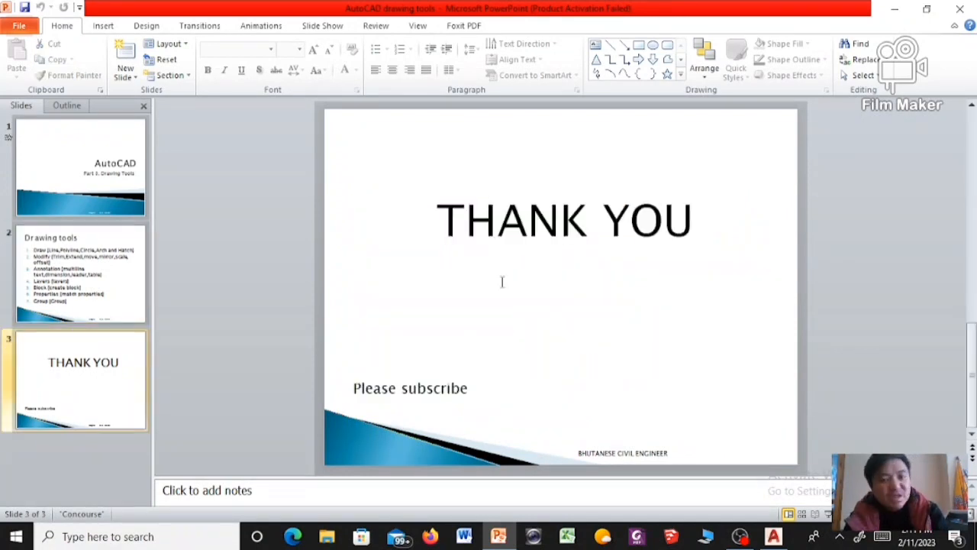
pyautogui.scroll(2, 502, 281)
pyautogui.scroll(-1, 502, 282)
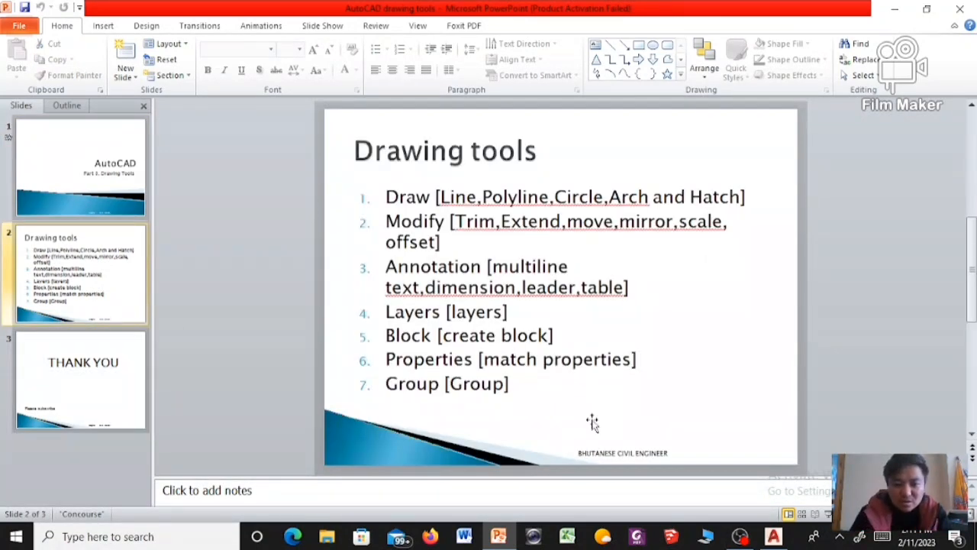
pyautogui.click(775, 536)
# Shift the brick-hatched square and its hatch to the left with the Stretch command, and clear the selection.
pyautogui.scroll(-2, 530, 229)
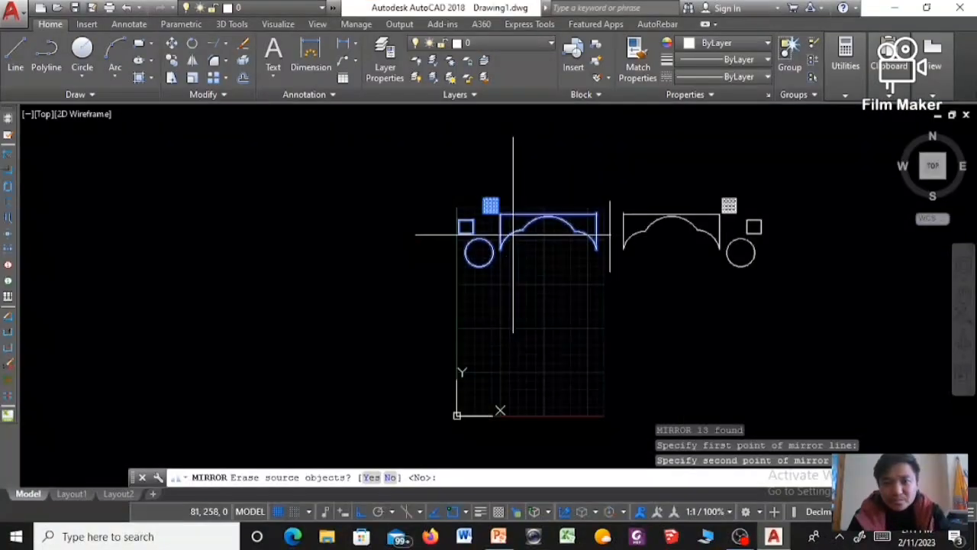
pyautogui.scroll(5, 611, 238)
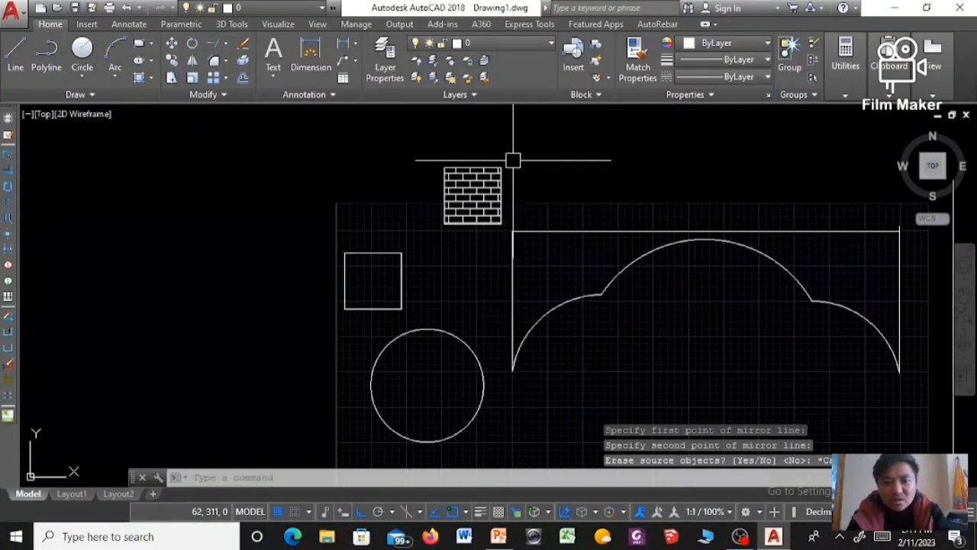
pyautogui.moveTo(514, 157)
pyautogui.mouseDown()
pyautogui.moveTo(466, 153)
pyautogui.moveTo(418, 177)
pyautogui.moveTo(416, 213)
pyautogui.moveTo(502, 218)
pyautogui.moveTo(506, 234)
pyautogui.mouseUp()
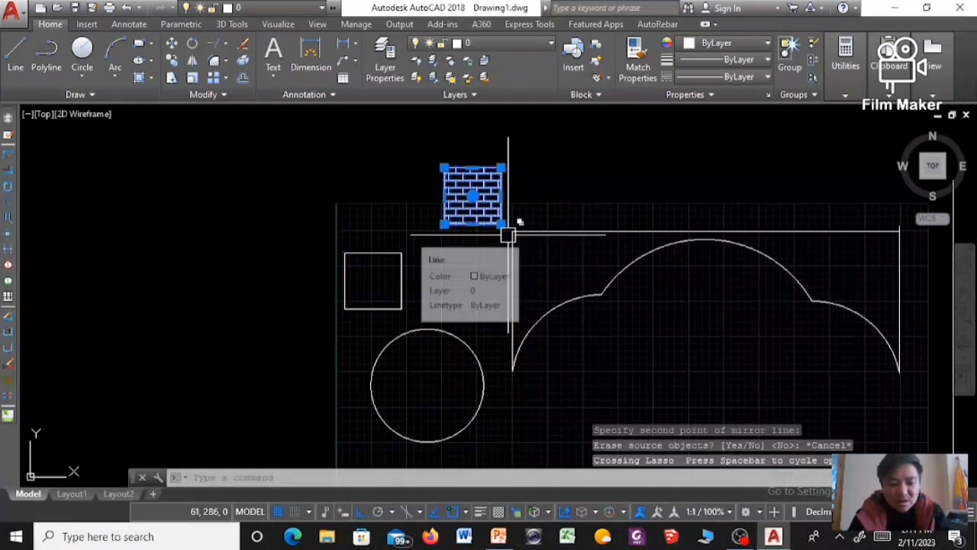
pyautogui.write('m')
pyautogui.press('Return')
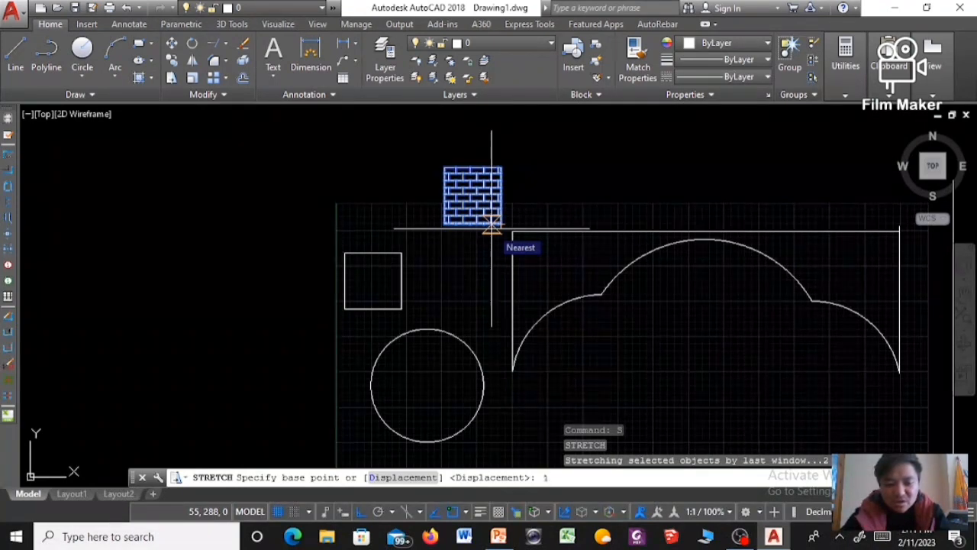
pyautogui.click(492, 227)
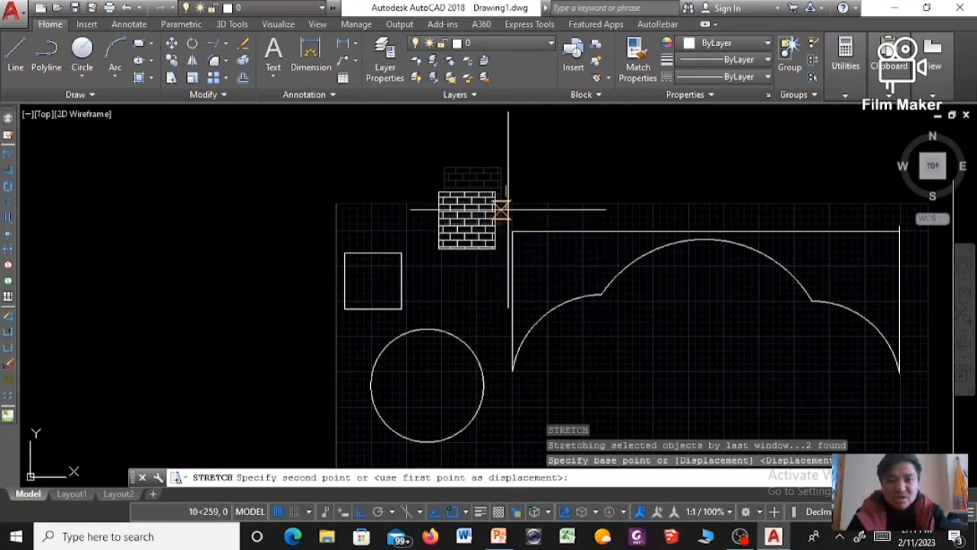
pyautogui.click(449, 192)
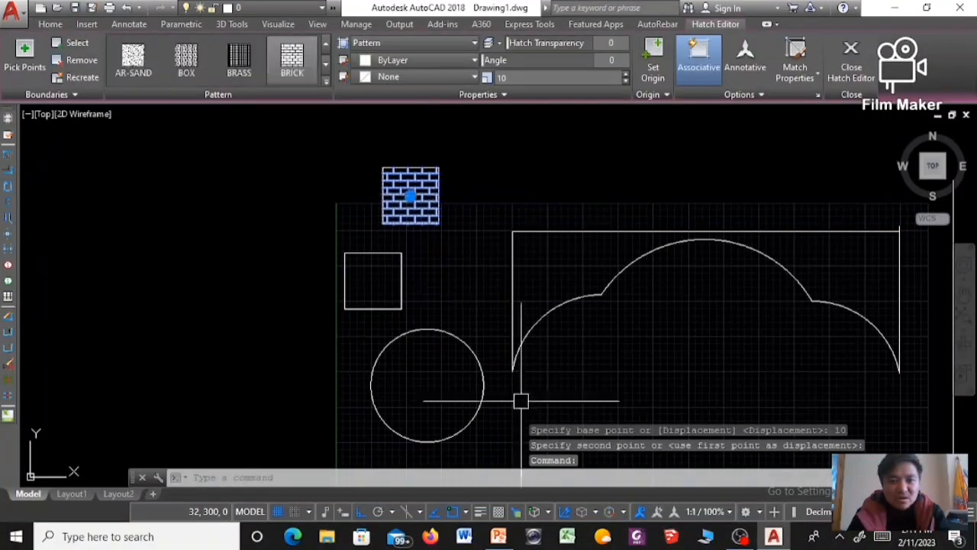
pyautogui.press('Escape')
pyautogui.press('Escape')
# Try to scale the brick-hatched square from a base point near its centre.
pyautogui.moveTo(477, 153)
pyautogui.mouseDown()
pyautogui.moveTo(449, 145)
pyautogui.moveTo(338, 211)
pyautogui.moveTo(414, 247)
pyautogui.moveTo(439, 245)
pyautogui.mouseUp()
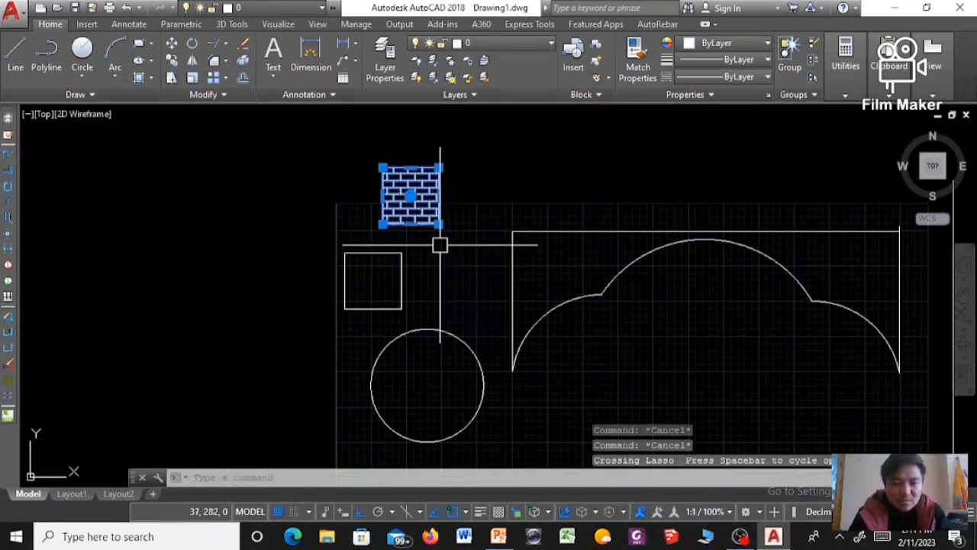
pyautogui.write('sc')
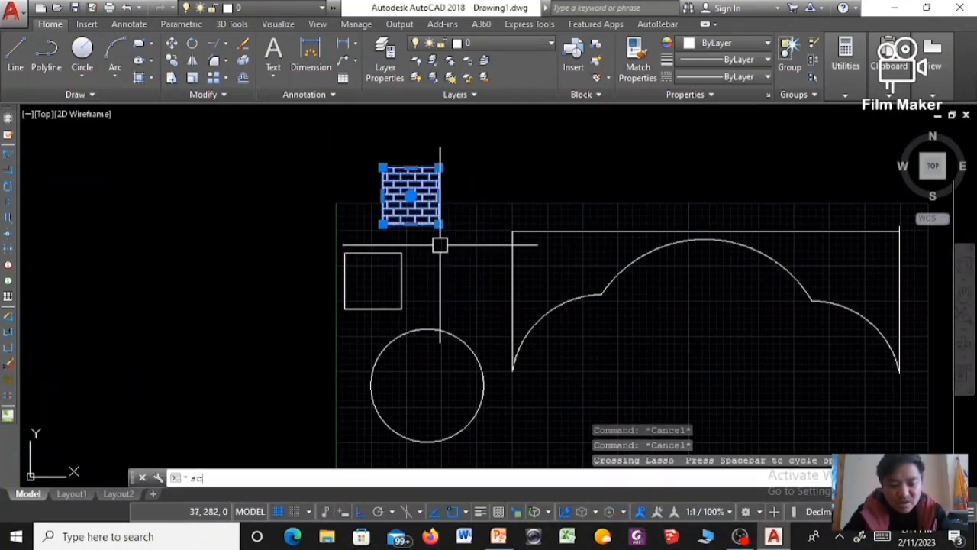
pyautogui.write('ale')
pyautogui.press('Return')
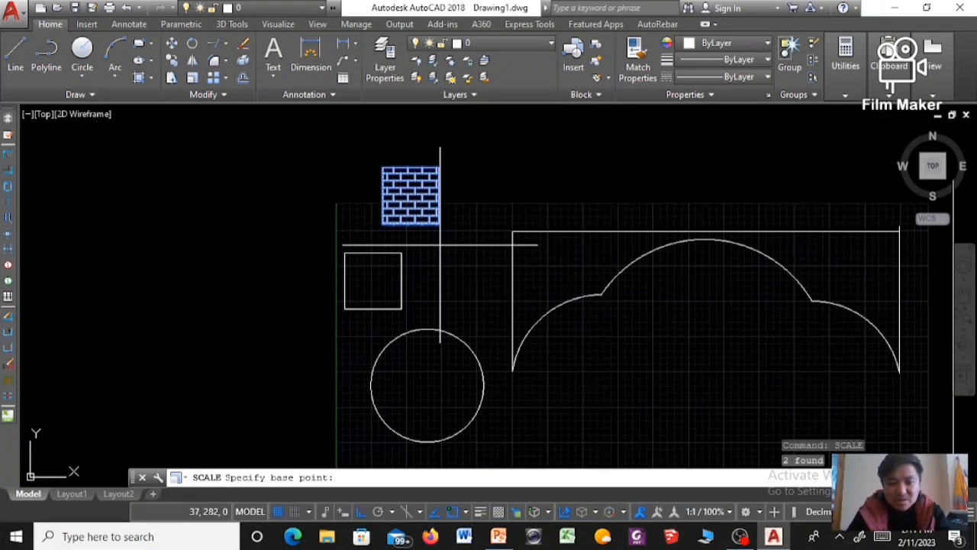
pyautogui.click(417, 197)
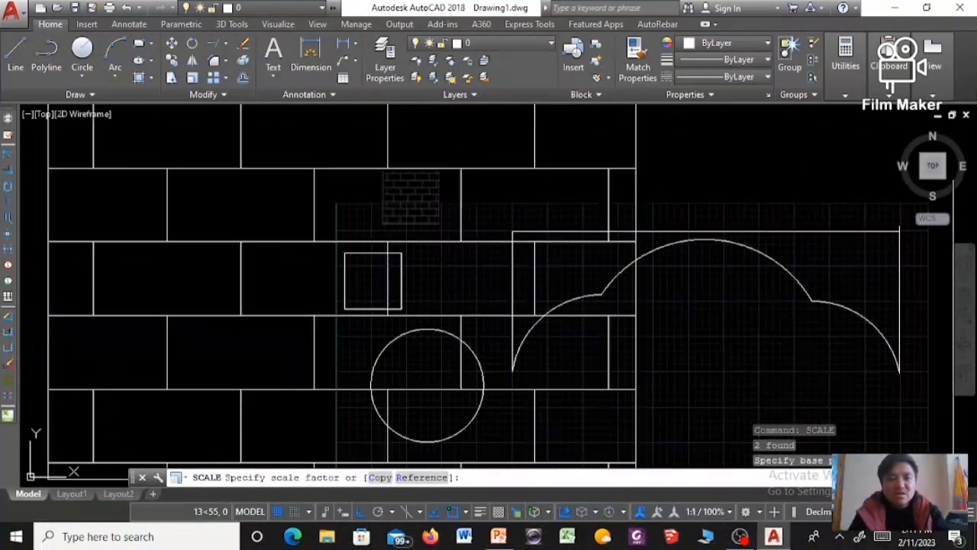
pyautogui.press('Escape')
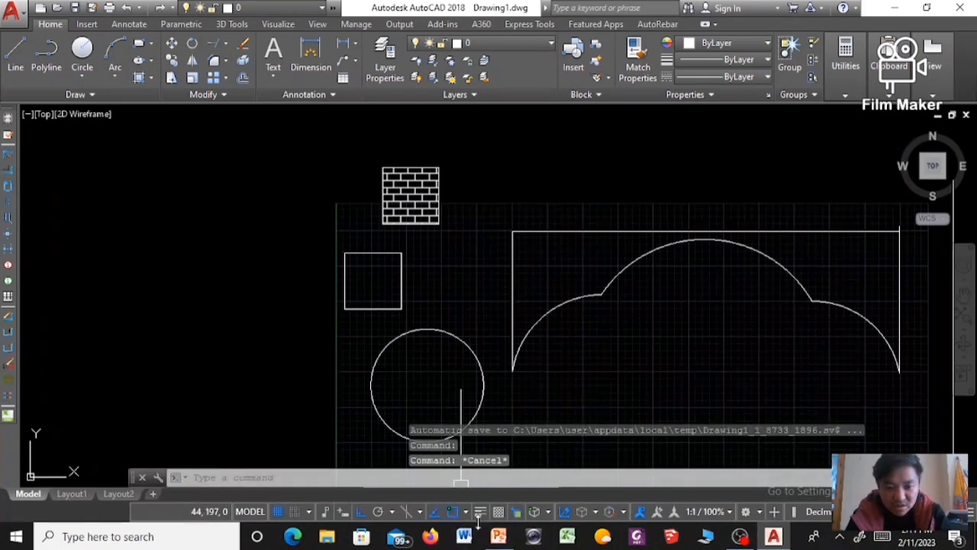
# Switch to PowerPoint to read the Annotation tools on the slide, and go back to the AutoCAD drawing.
pyautogui.click(493, 536)
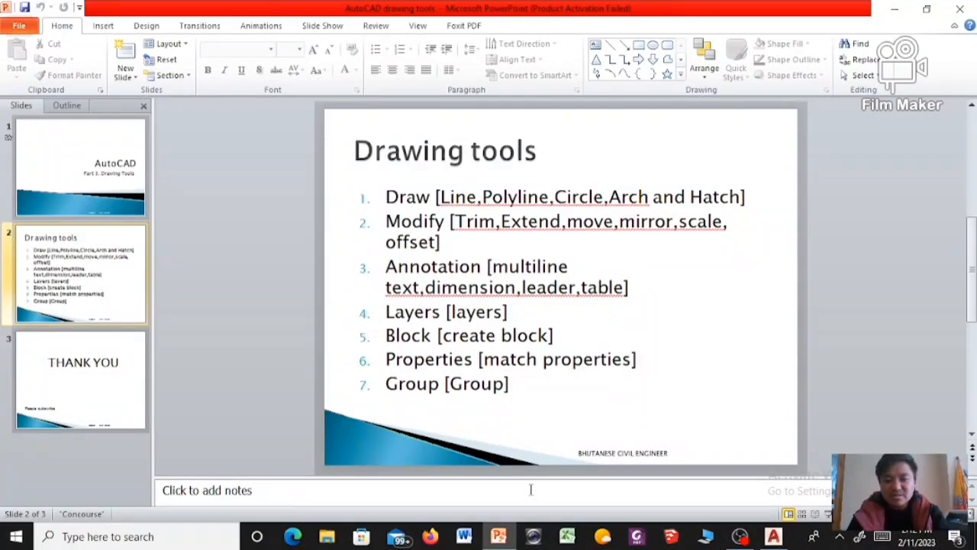
pyautogui.click(773, 537)
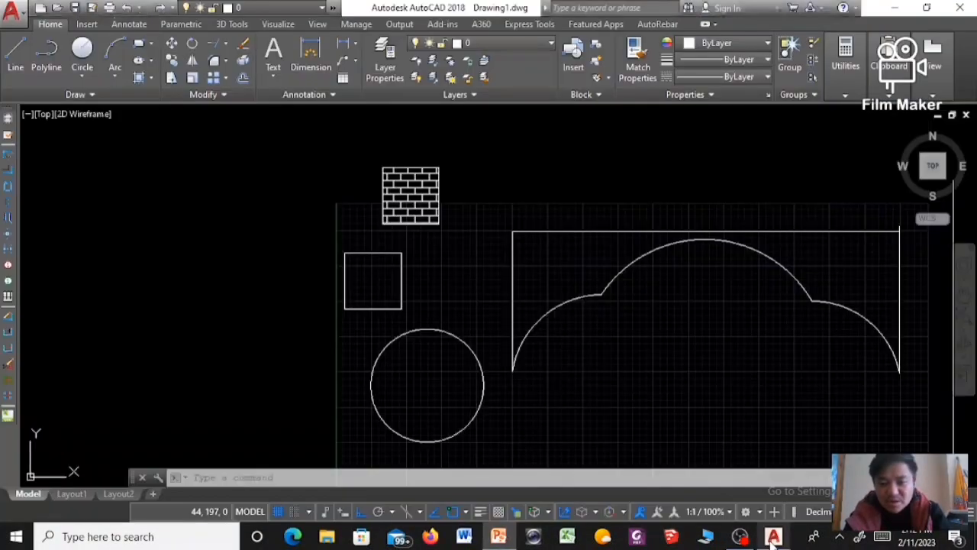
# Dimension the plain square's top edge between its two corners, placing the dimension line above it.
pyautogui.scroll(-2, 473, 326)
pyautogui.scroll(6, 371, 263)
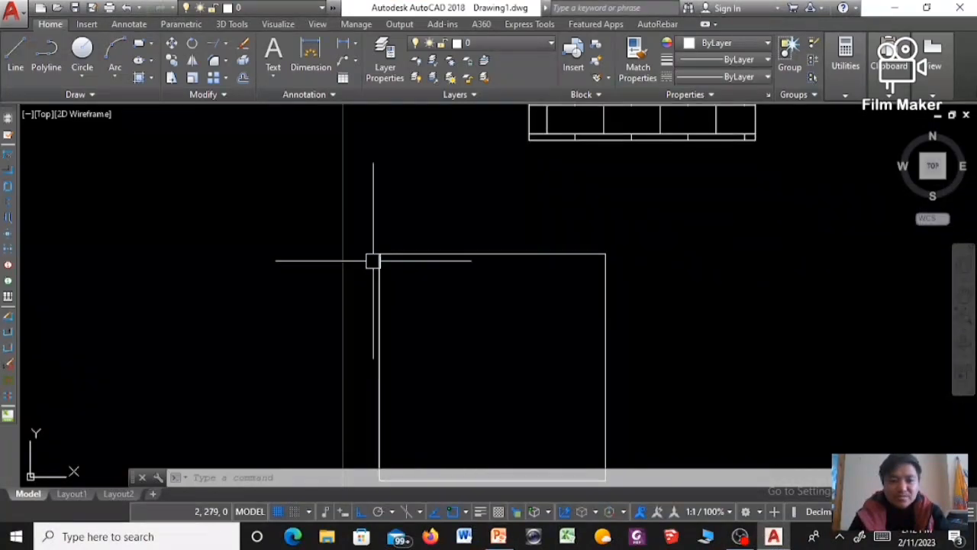
pyautogui.click(309, 49)
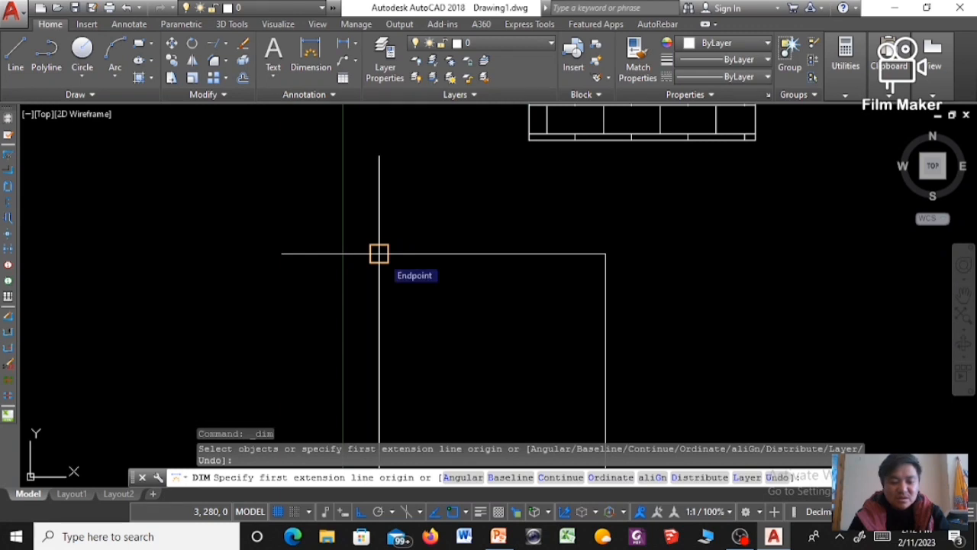
pyautogui.click(379, 253)
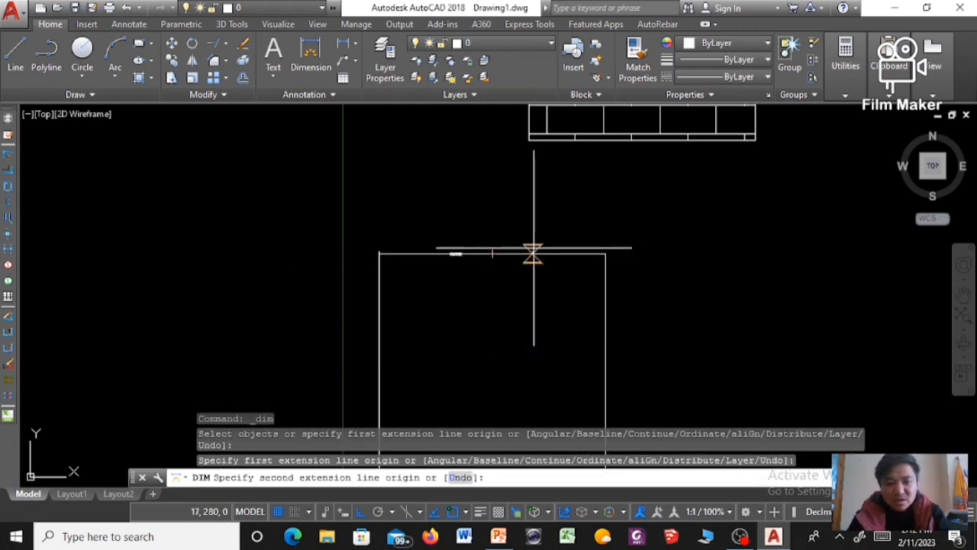
pyautogui.click(606, 254)
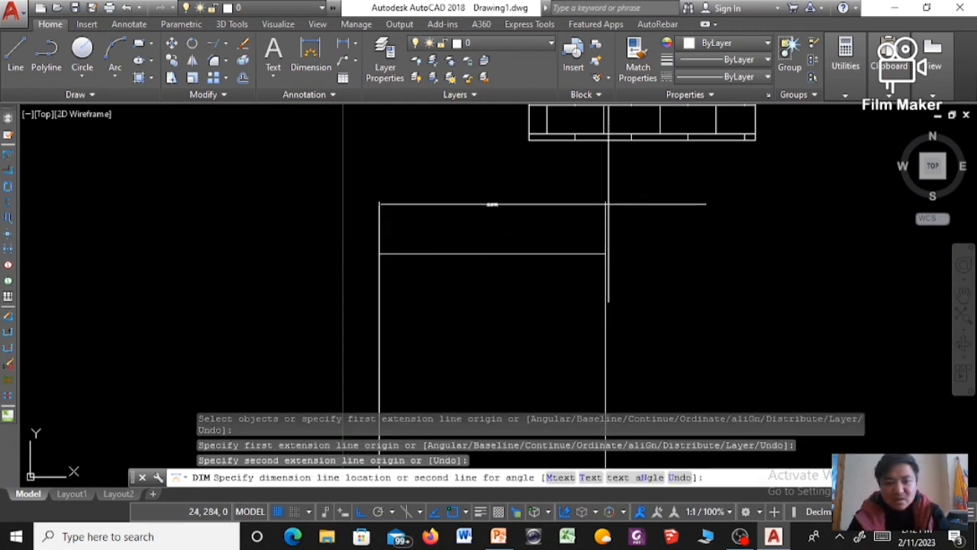
pyautogui.click(497, 204)
pyautogui.scroll(-3, 497, 205)
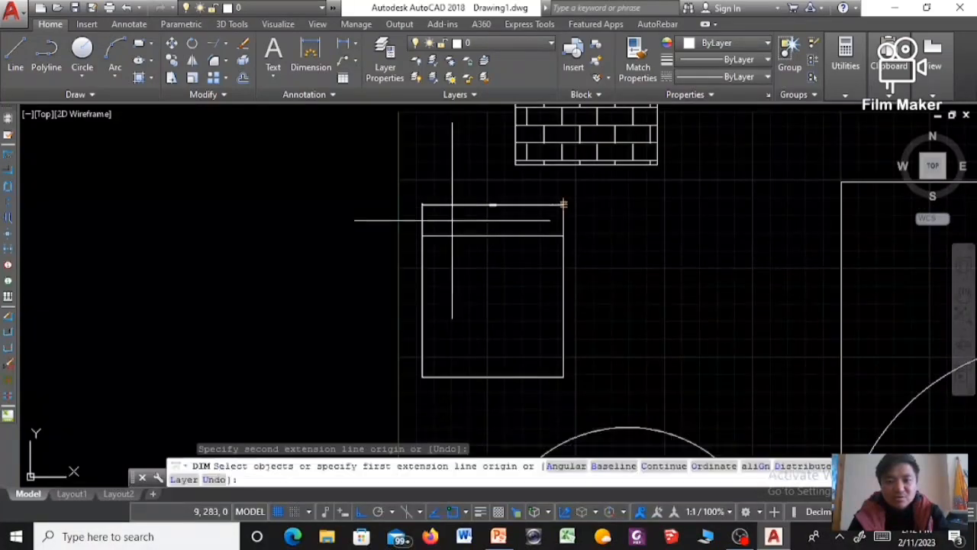
pyautogui.scroll(5, 457, 207)
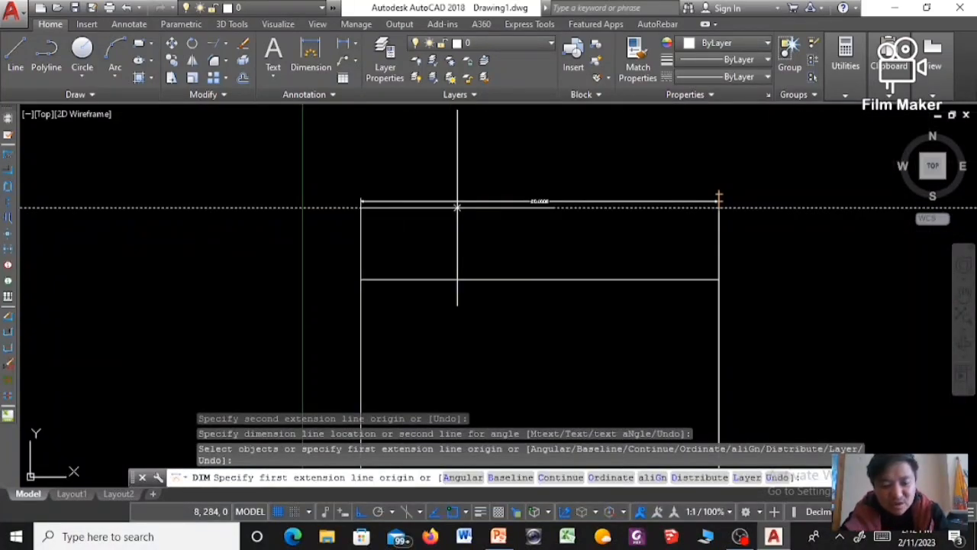
pyautogui.write('d')
pyautogui.press('Return')
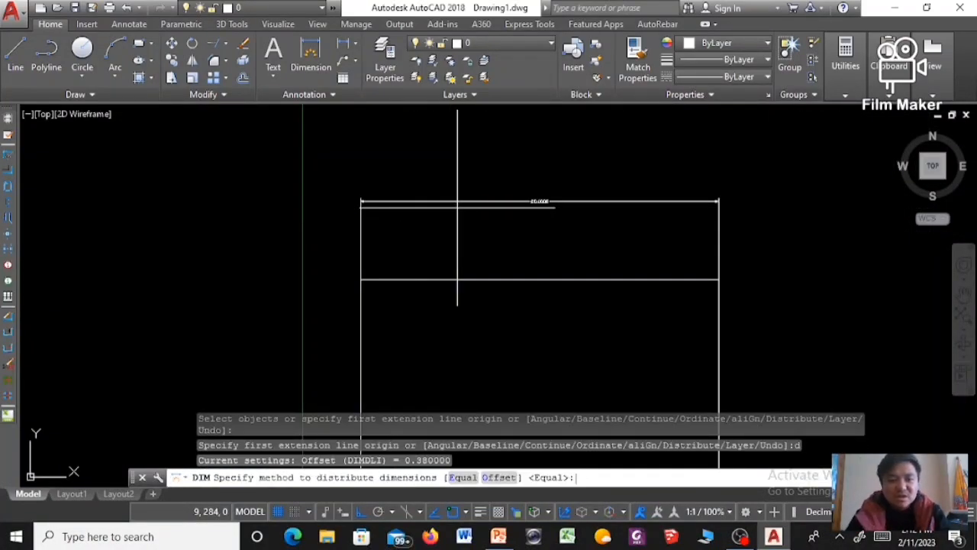
pyautogui.scroll(-5, 458, 204)
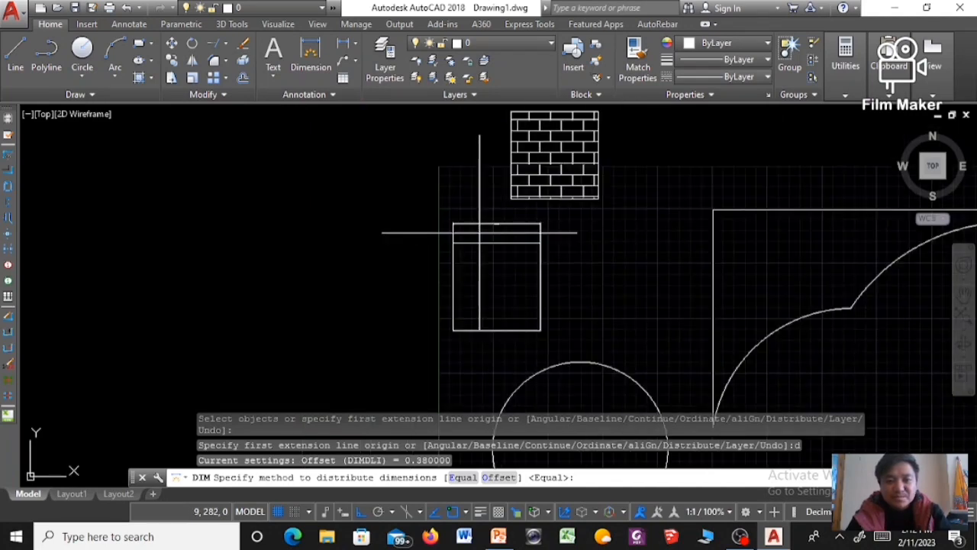
pyautogui.scroll(5, 481, 233)
pyautogui.press('Escape')
pyautogui.press('Escape')
pyautogui.press('Escape')
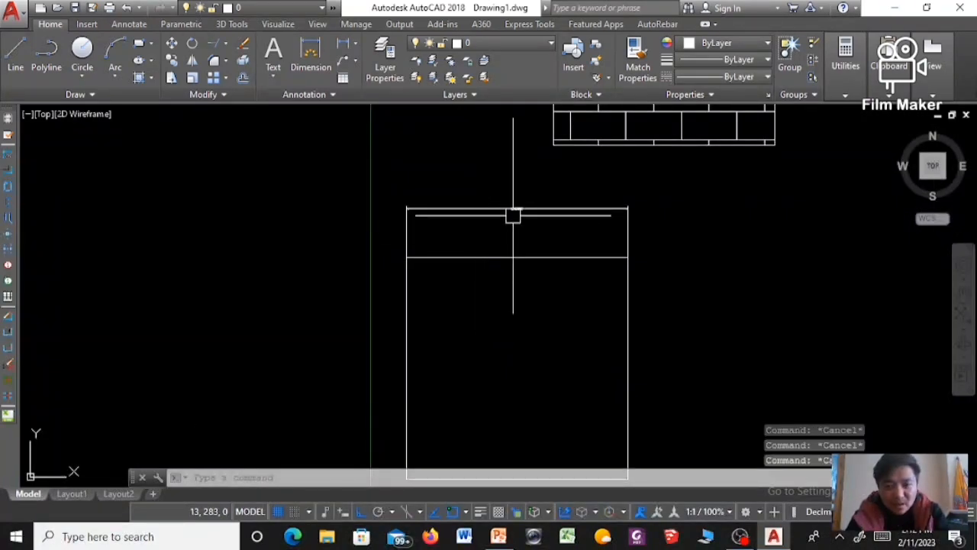
# Open the Standard dimension style for modification and set its baseline spacing to 10.
pyautogui.write('d')
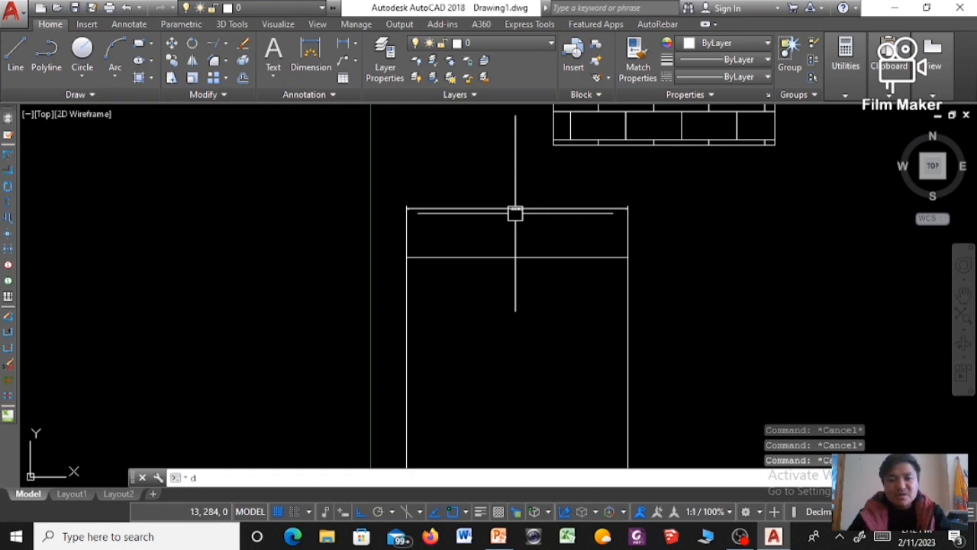
pyautogui.press('Return')
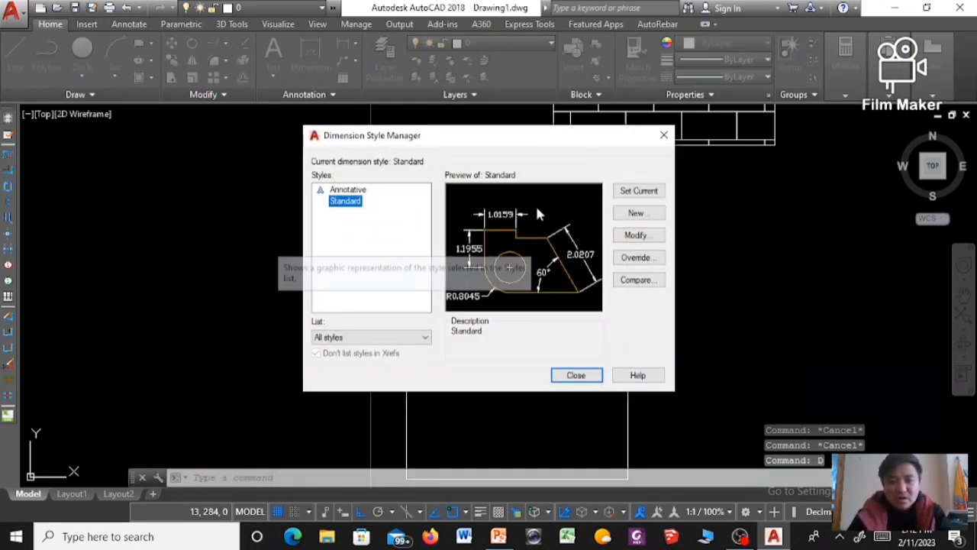
pyautogui.click(640, 235)
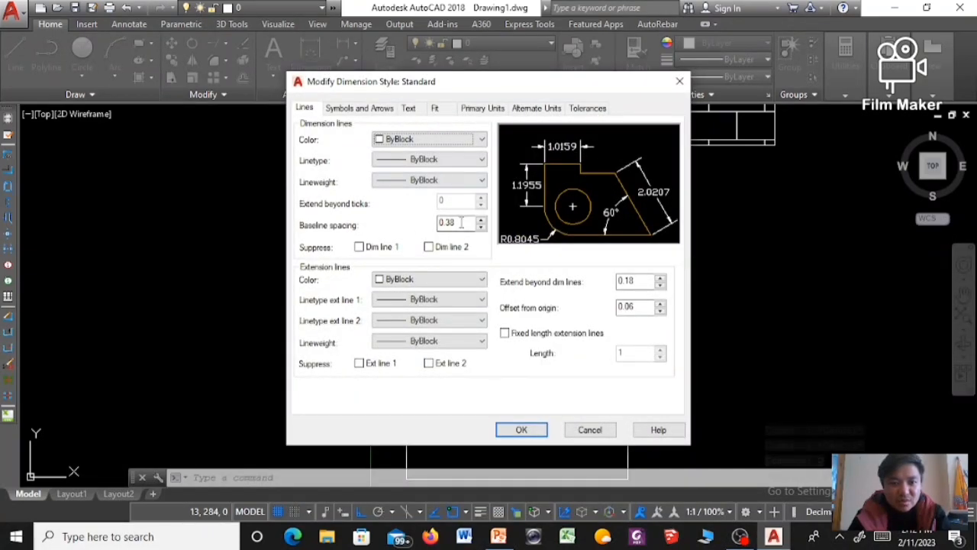
pyautogui.moveTo(461, 222); pyautogui.dragTo(415, 223)
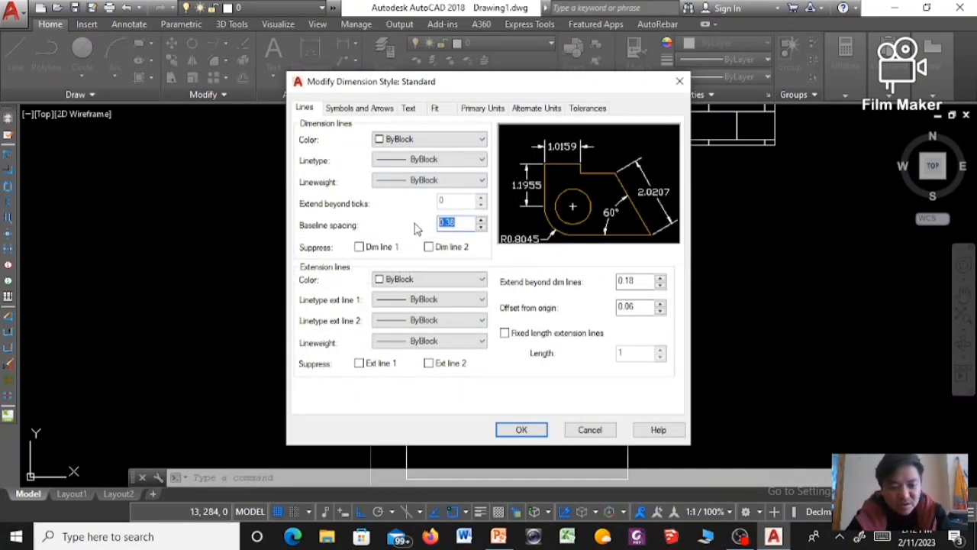
pyautogui.write('10')
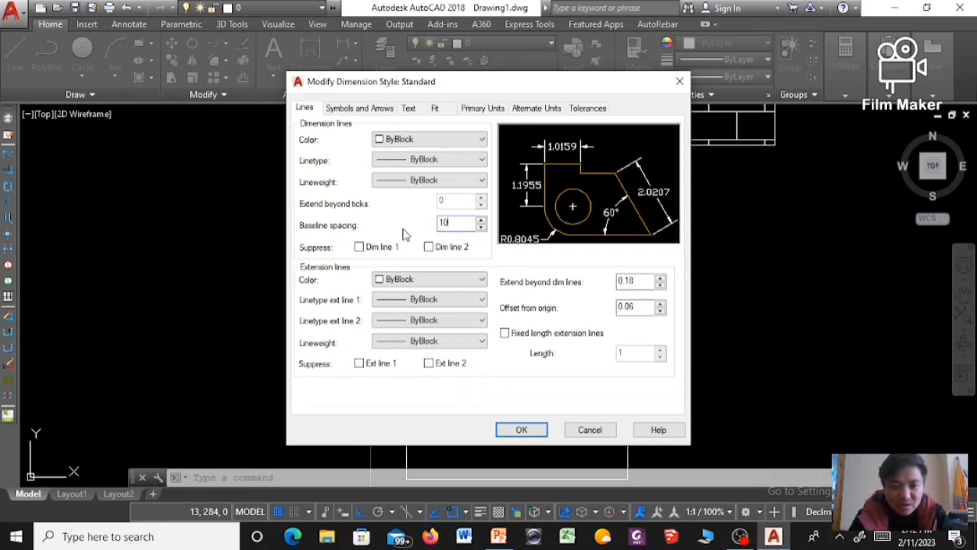
# Set the Standard dimension style's text height to 10 and linear precision to 0, and apply the changes to the drawing.
pyautogui.click(410, 109)
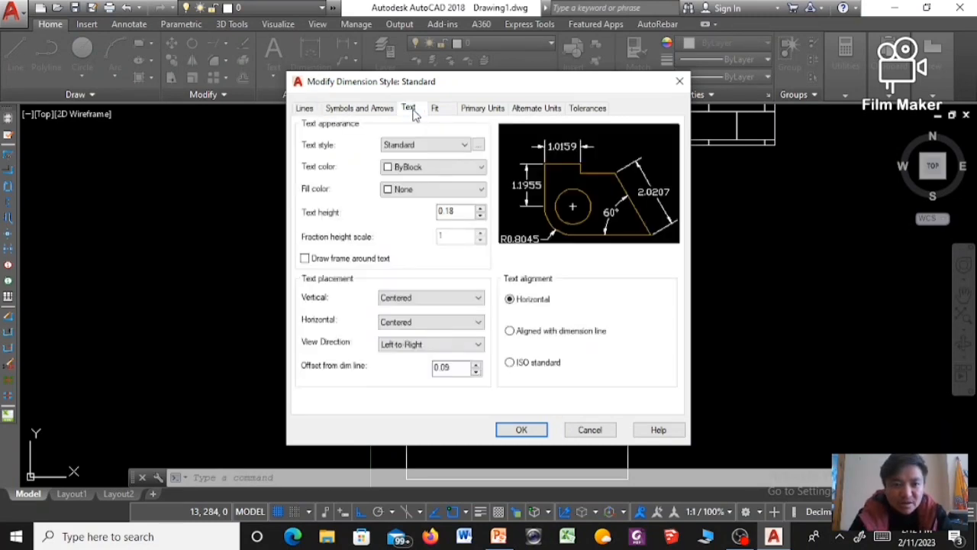
pyautogui.click(454, 214)
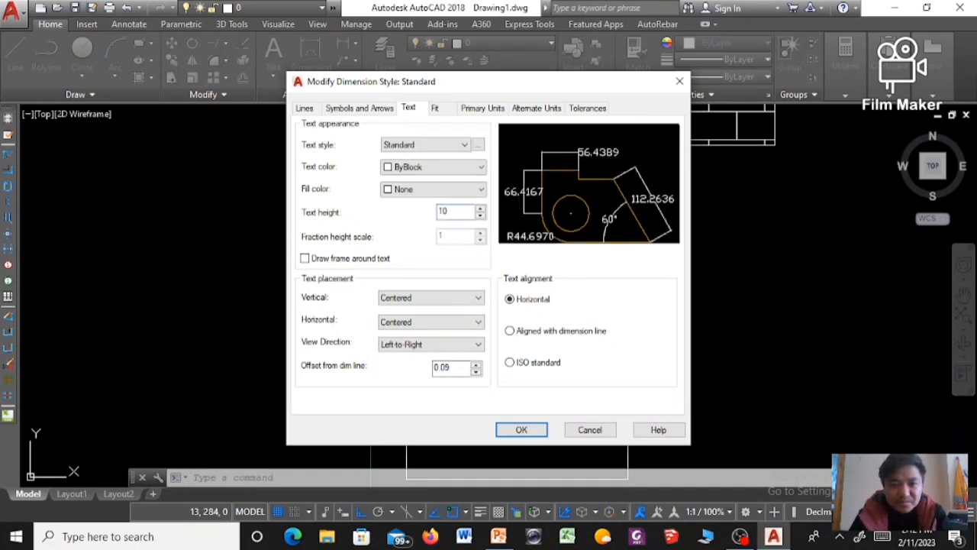
pyautogui.click(471, 108)
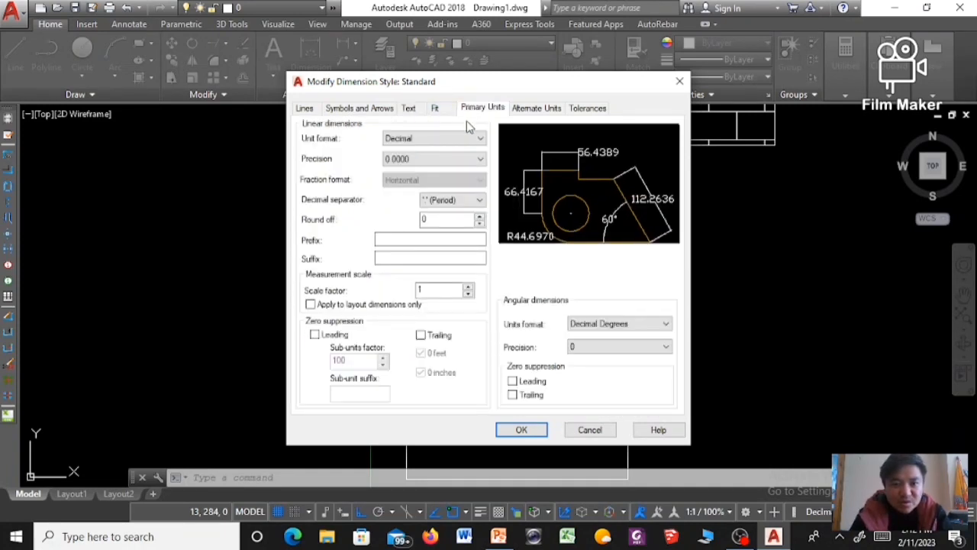
pyautogui.click(412, 159)
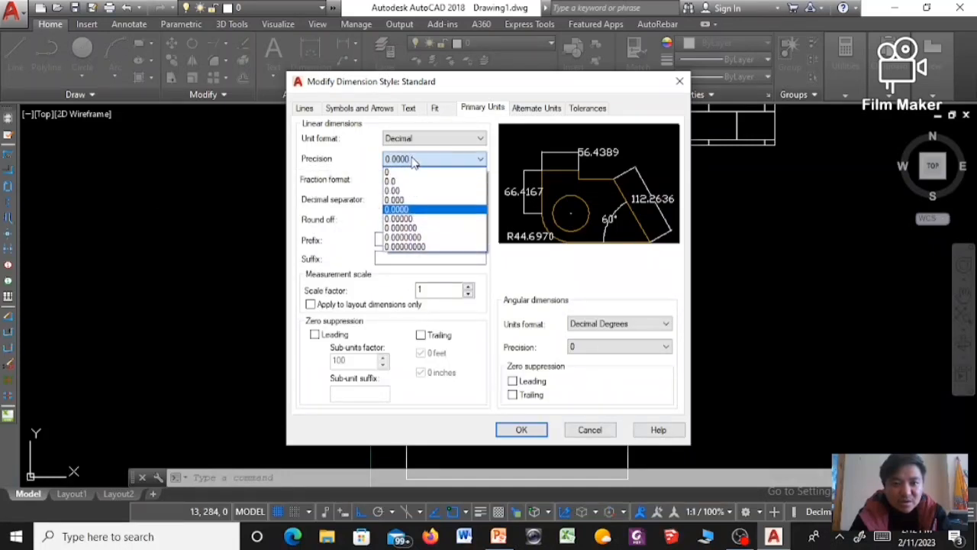
pyautogui.click(416, 169)
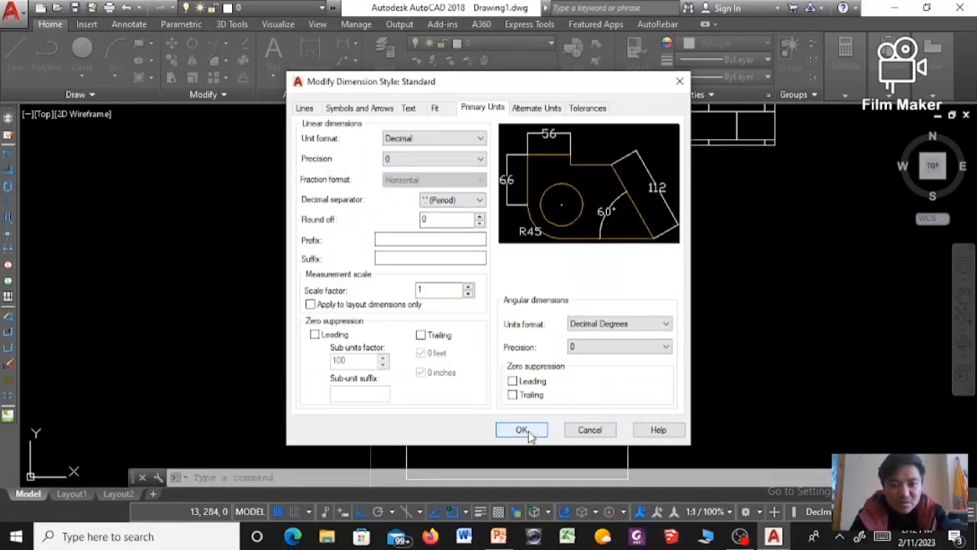
pyautogui.click(522, 430)
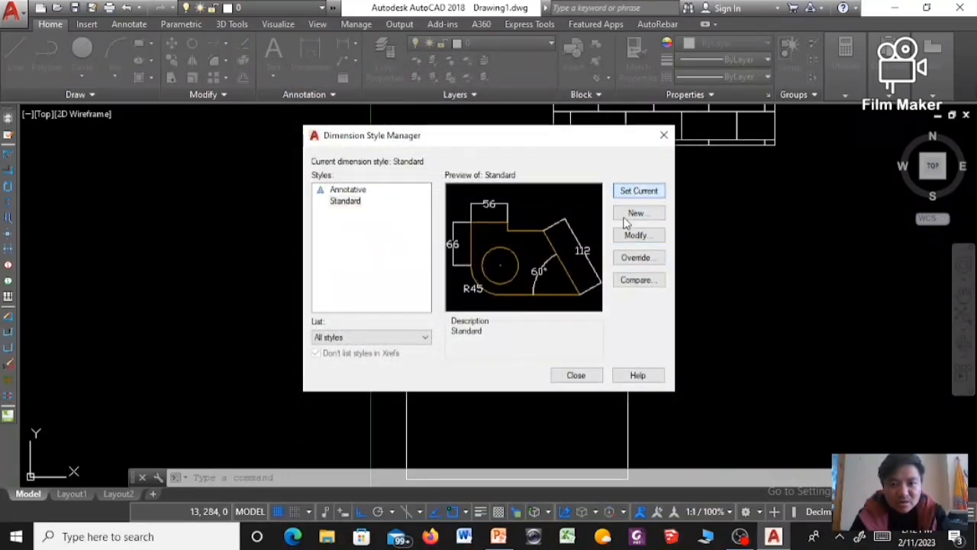
pyautogui.click(576, 376)
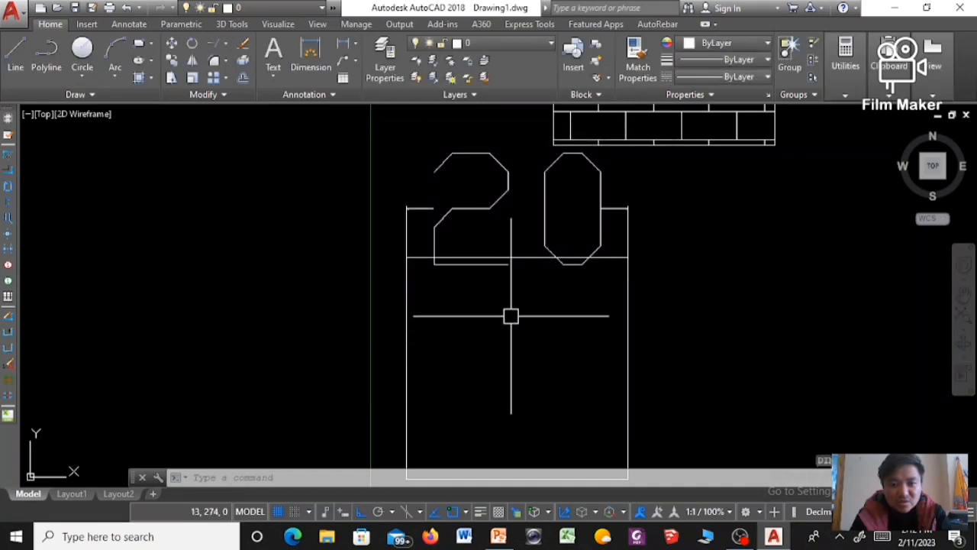
# Reopen the Standard dimension style for modification and set its arrow size to 1.
pyautogui.scroll(-3, 548, 276)
pyautogui.scroll(5, 548, 276)
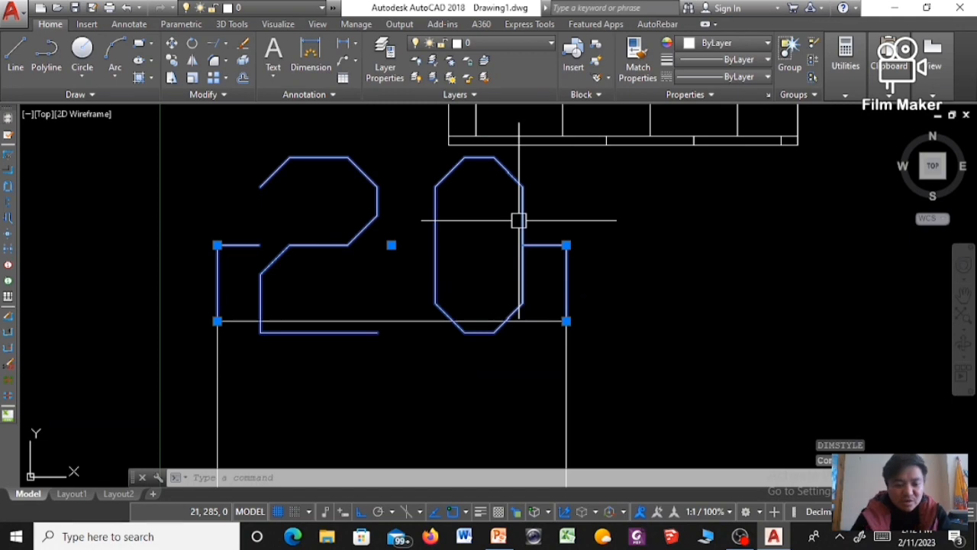
pyautogui.write('d')
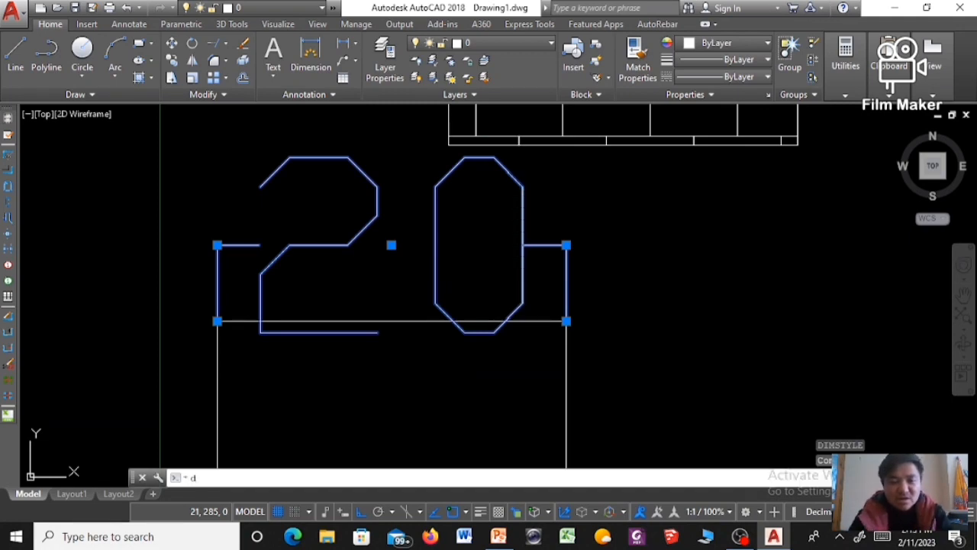
pyautogui.press('Return')
pyautogui.click(633, 214)
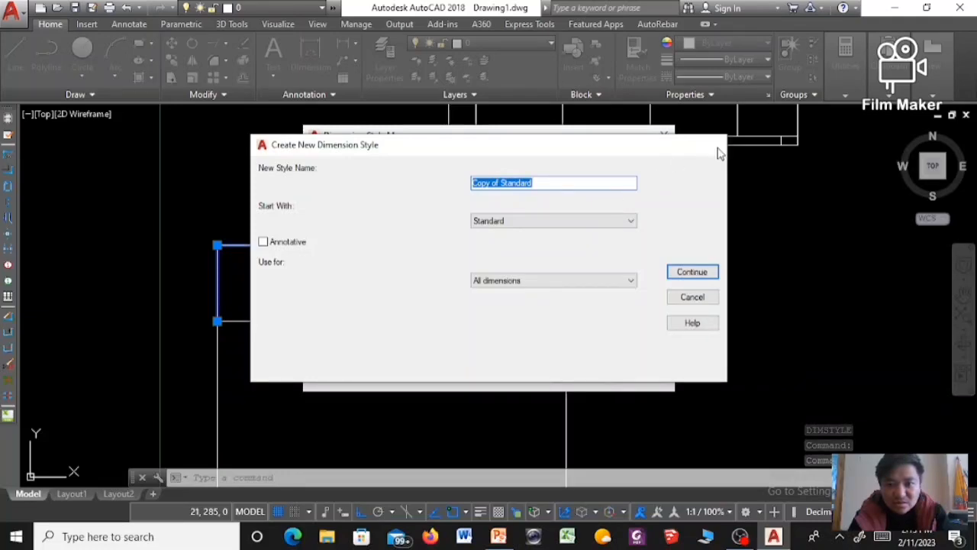
pyautogui.click(716, 147)
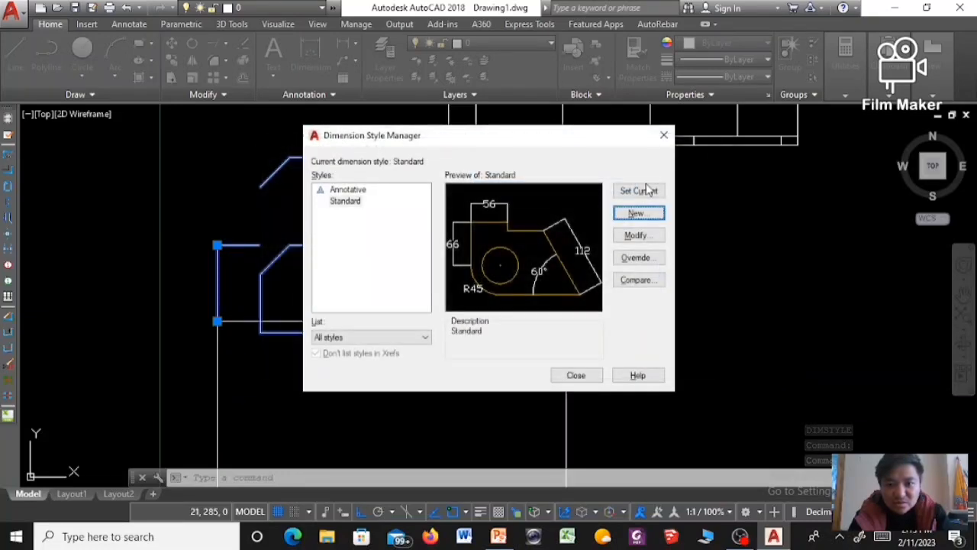
pyautogui.click(632, 235)
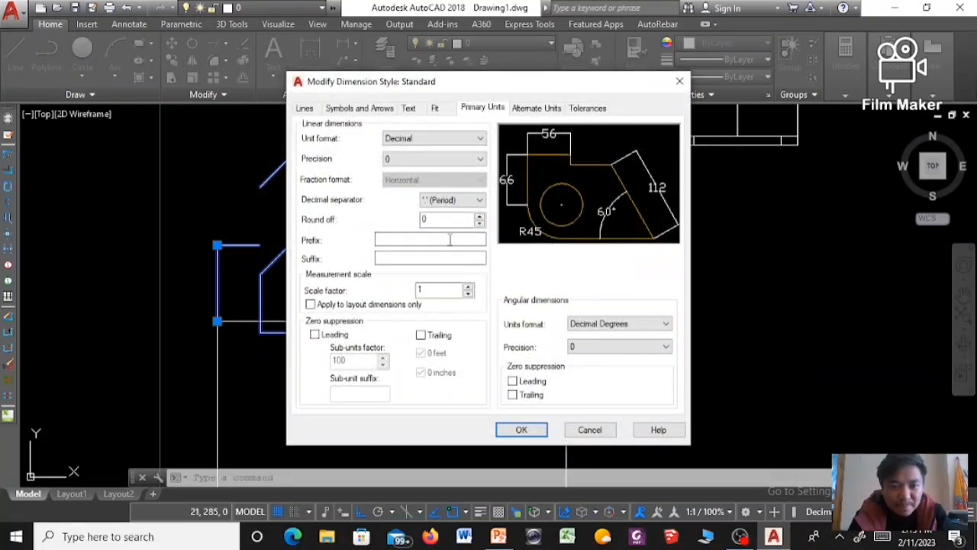
pyautogui.click(391, 109)
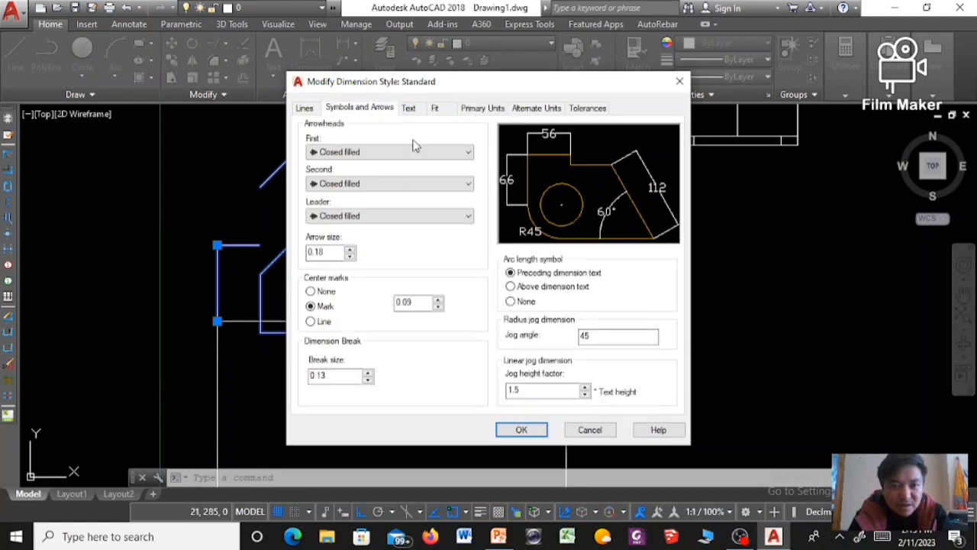
pyautogui.moveTo(333, 252); pyautogui.dragTo(290, 254)
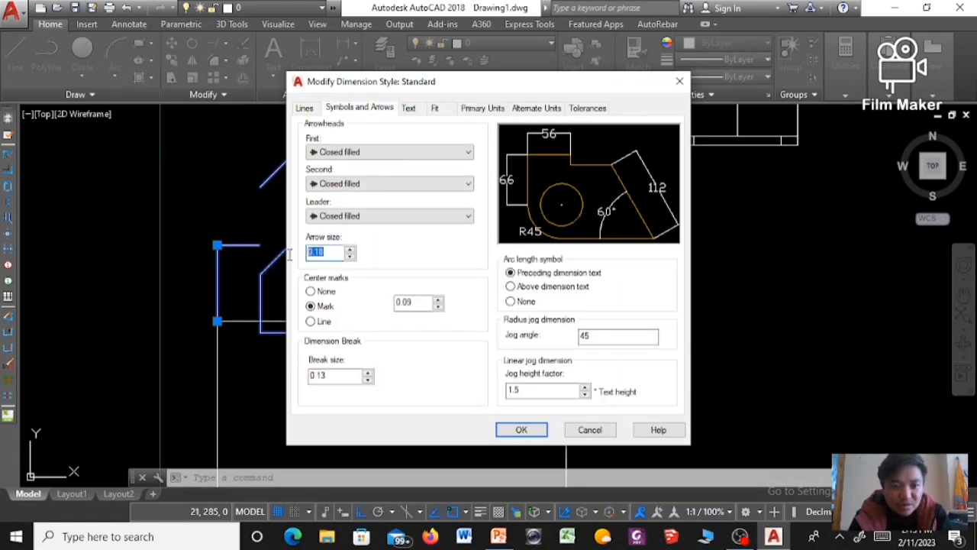
pyautogui.write('1')
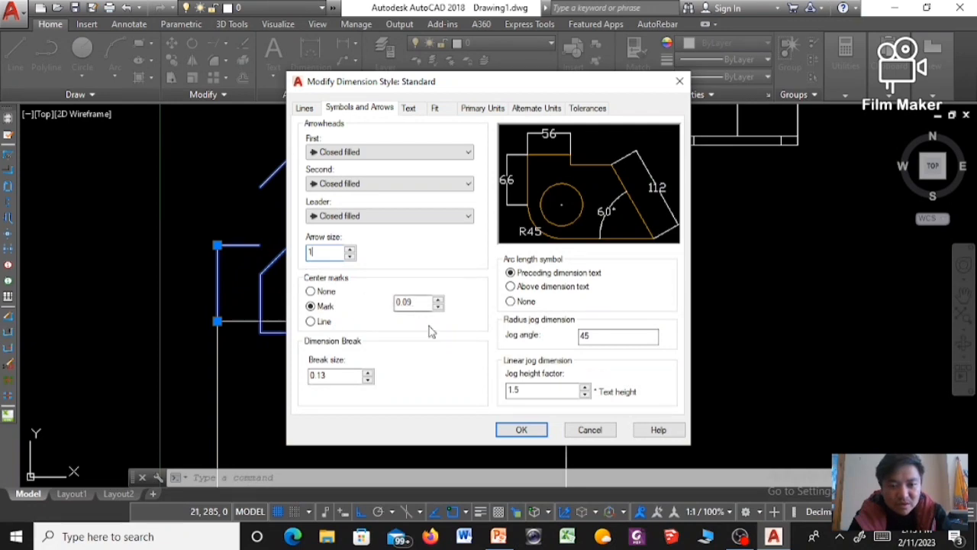
# Set the dimension text height to 5, apply the style changes and return to the drawing.
pyautogui.click(409, 108)
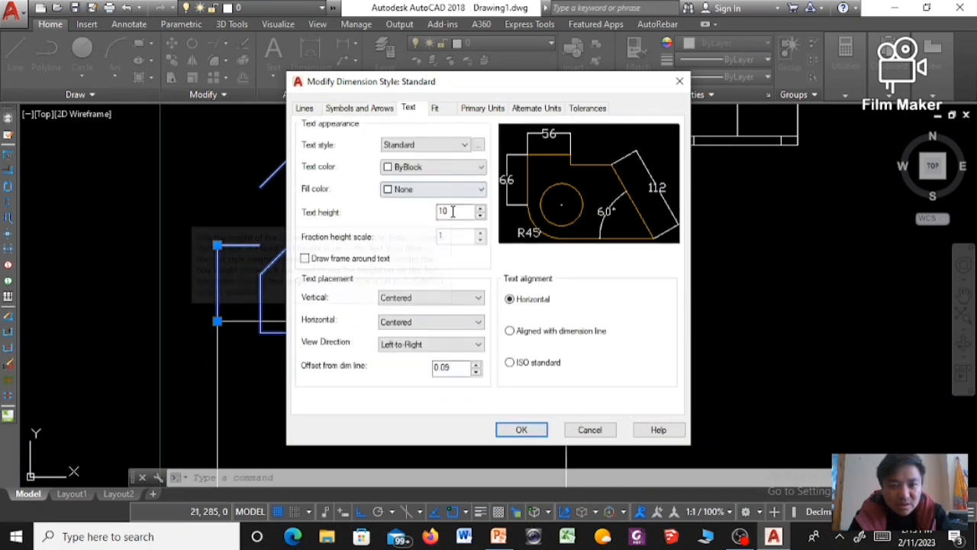
pyautogui.moveTo(460, 212); pyautogui.dragTo(430, 213)
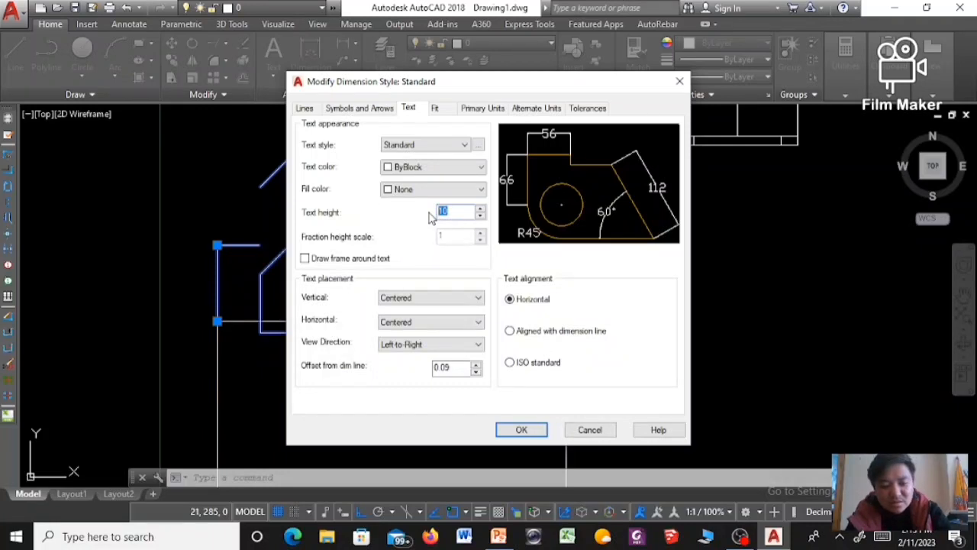
pyautogui.write('5')
pyautogui.click(434, 108)
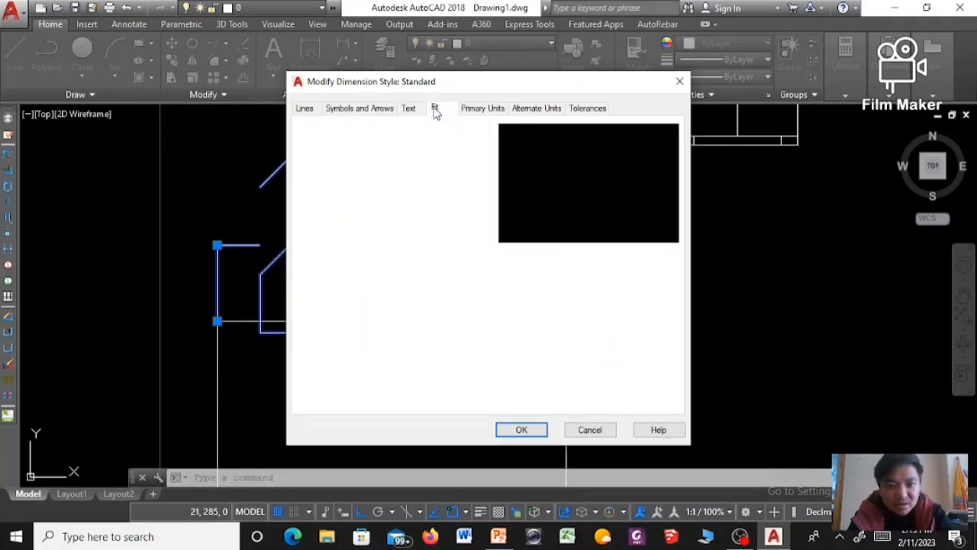
pyautogui.click(476, 110)
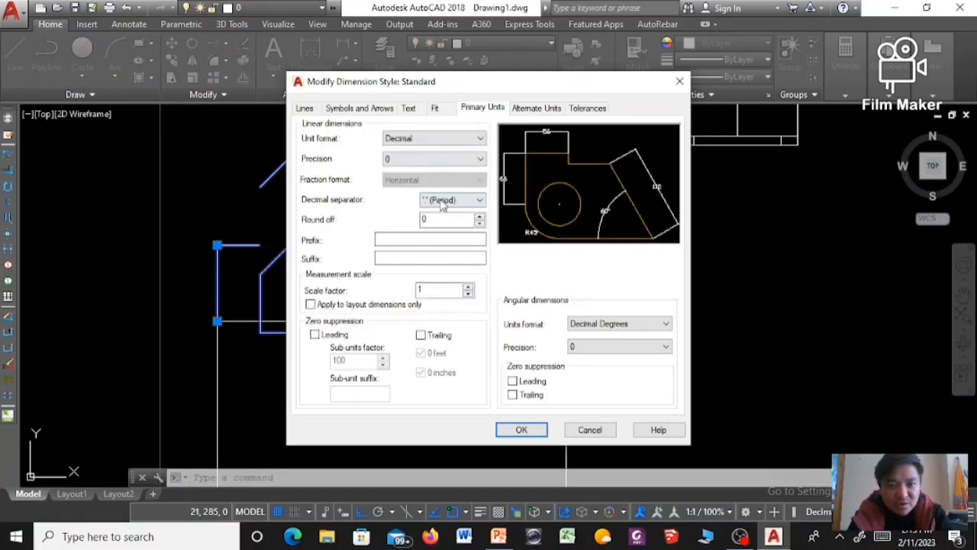
pyautogui.click(520, 429)
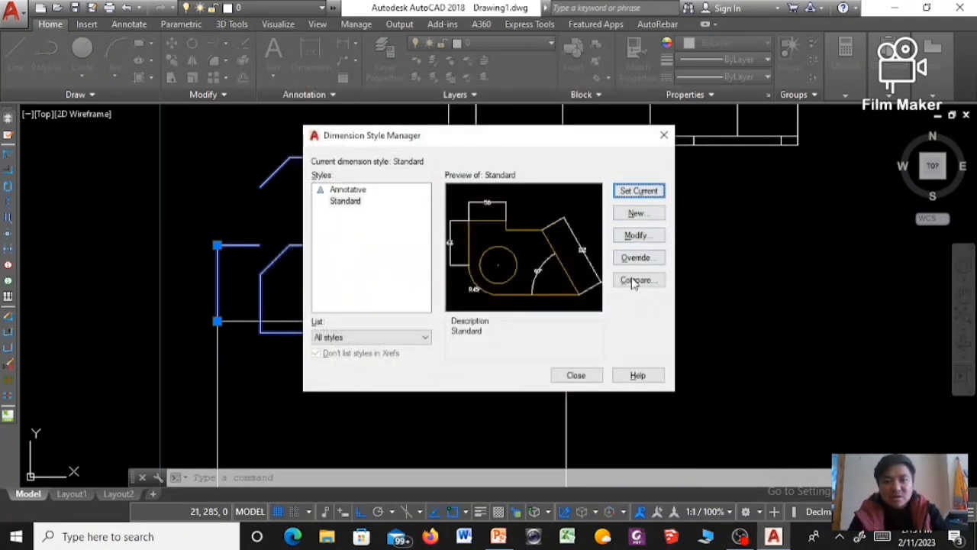
pyautogui.click(576, 375)
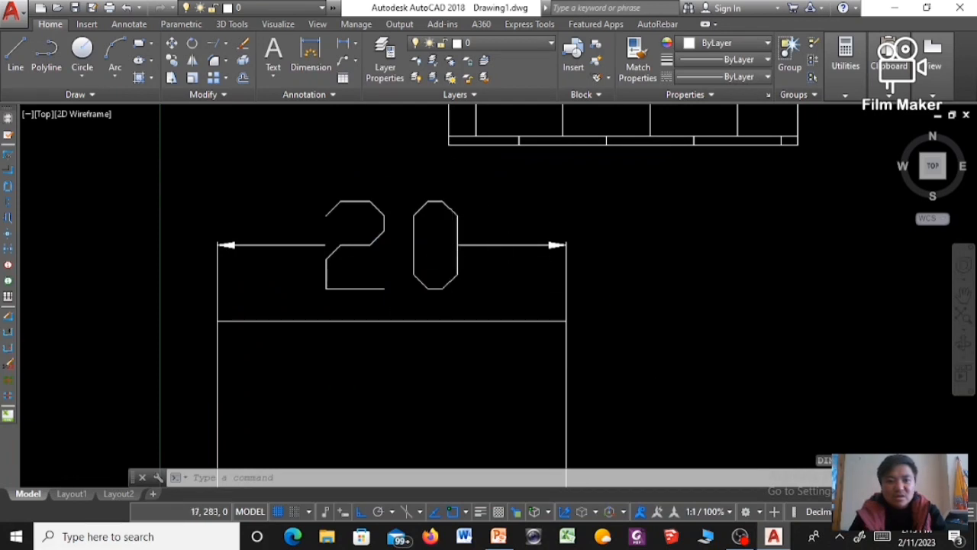
# Insert an empty Standard-style table with 5 columns and 1 data row in the free area left of the squares, leaving its cells blank.
pyautogui.scroll(-5, 499, 229)
pyautogui.scroll(6, 484, 243)
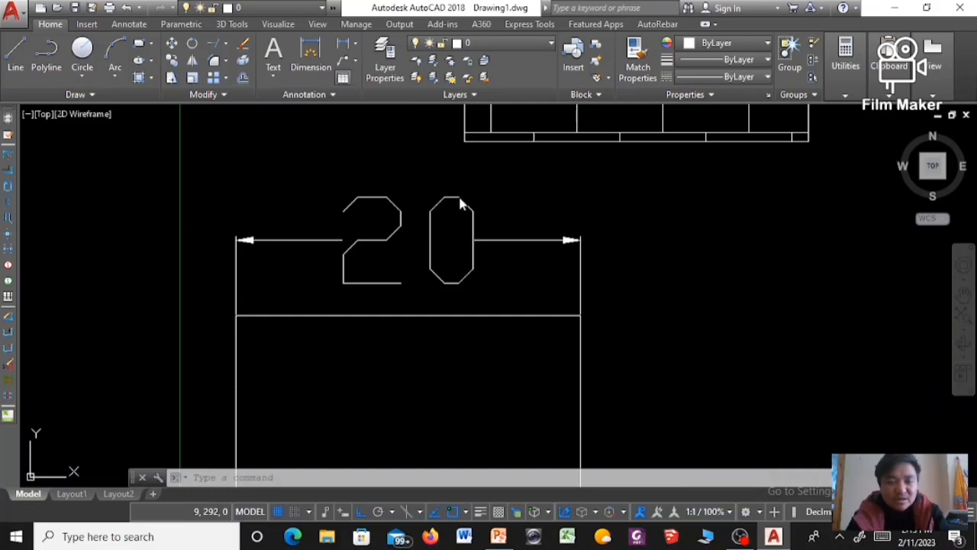
pyautogui.click(343, 78)
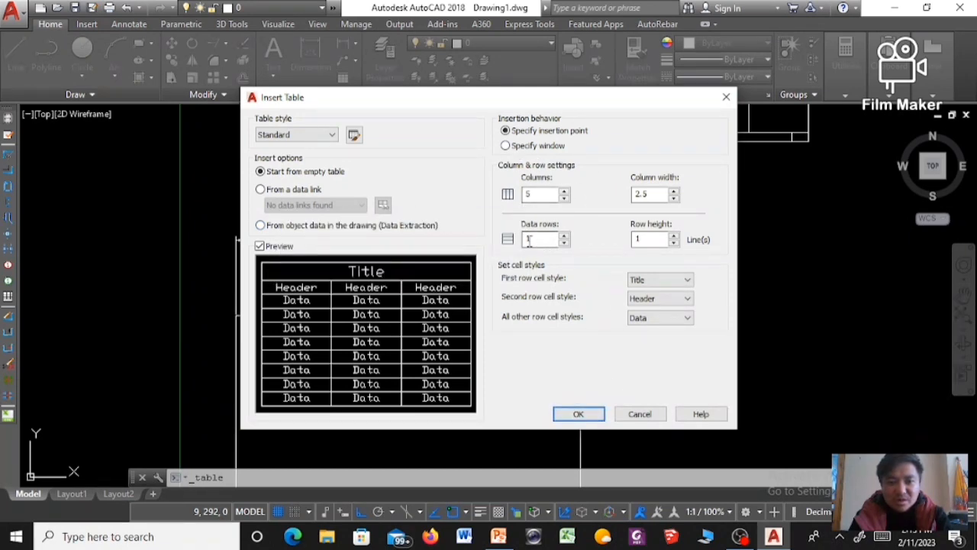
pyautogui.click(574, 413)
pyautogui.scroll(-4, 580, 269)
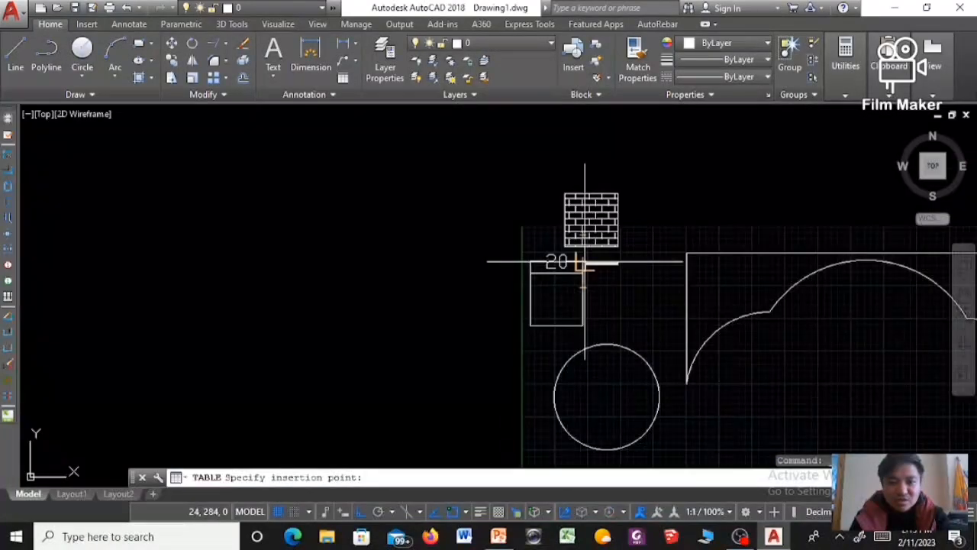
pyautogui.scroll(5, 469, 265)
pyautogui.click(459, 258)
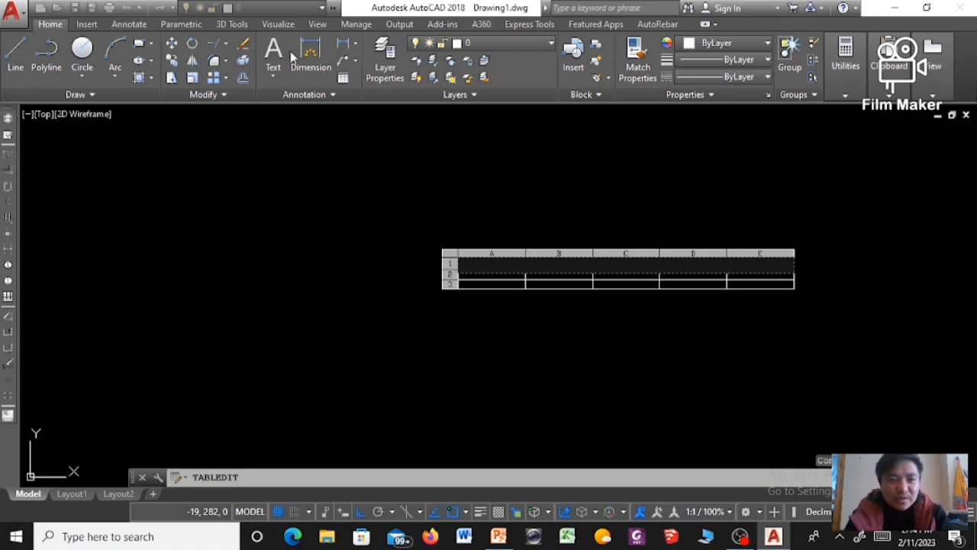
pyautogui.press('Escape')
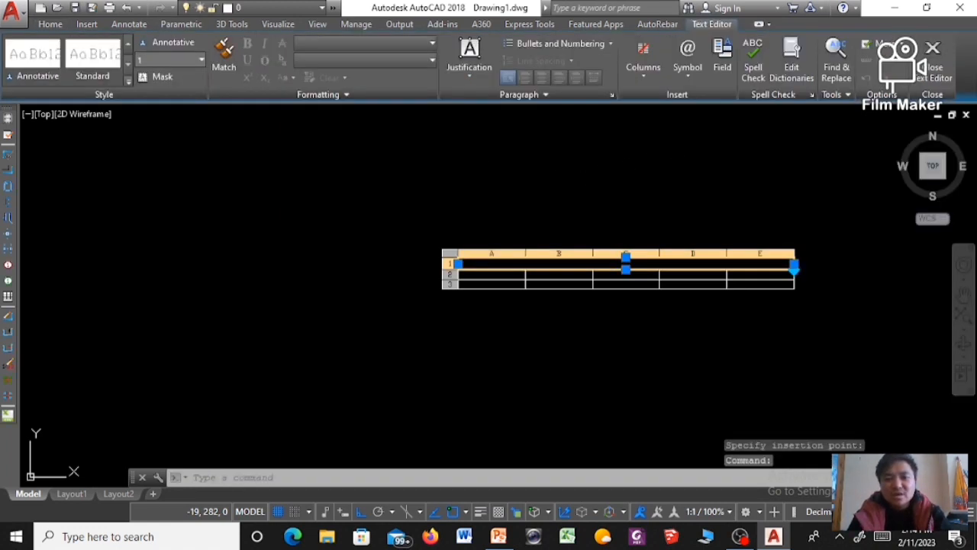
pyautogui.press('Escape')
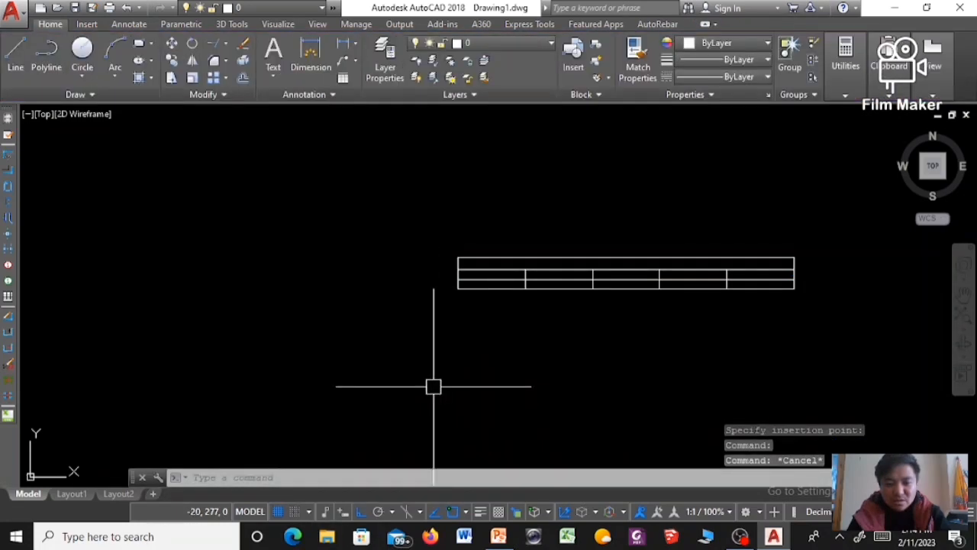
# Switch to PowerPoint to check the drawing tools listed on the slide.
pyautogui.click(499, 537)
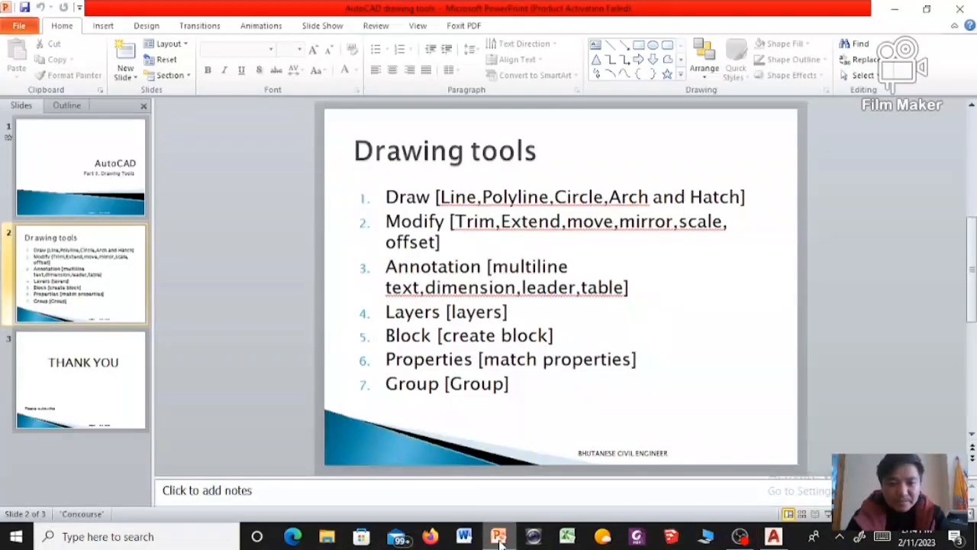